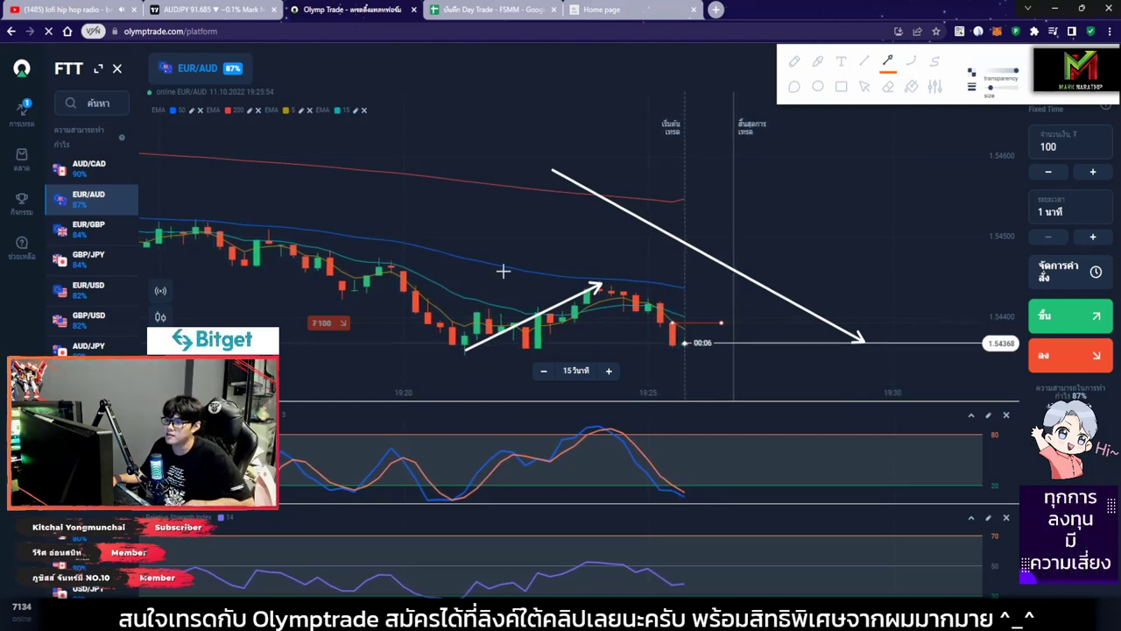
Mark the EUR/AUD downtrend with descending arrows, box the oscillator's falling crossover, and clear the annotations
mouse_move(642, 278)
mouse_down()
mouse_move(846, 357)
mouse_move(836, 368)
mouse_up()
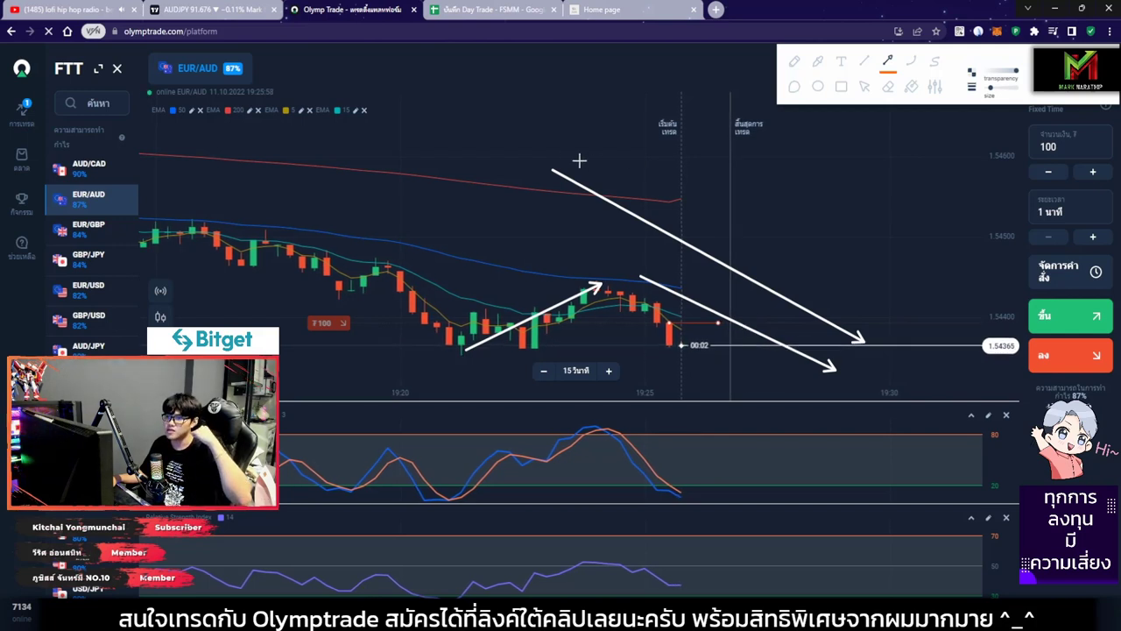
drag(561, 151, 894, 329)
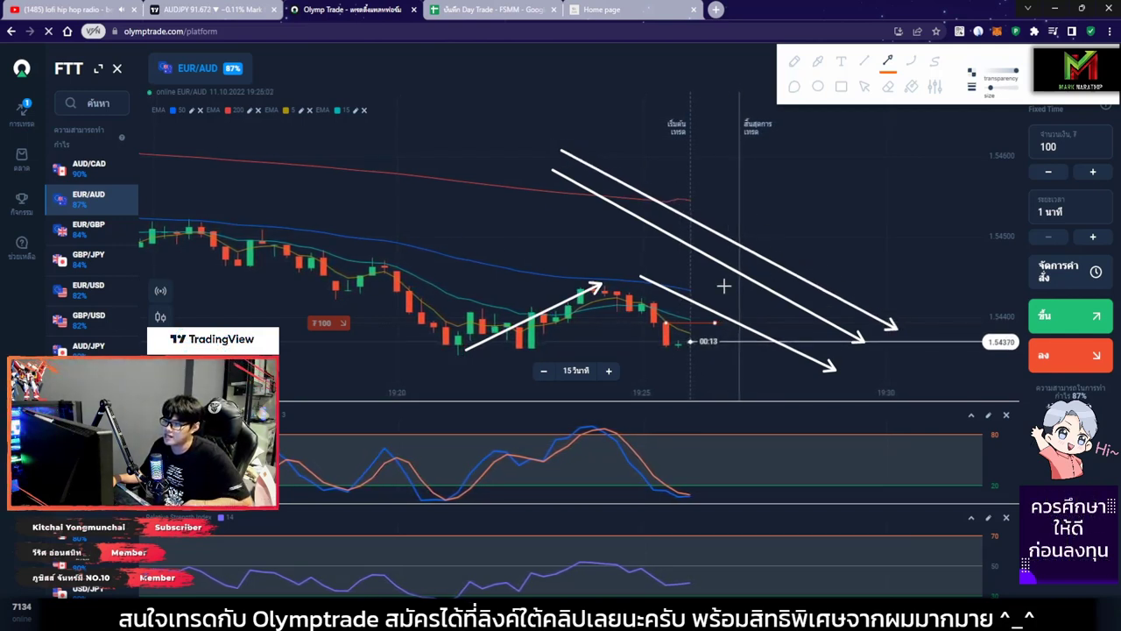
drag(717, 331, 828, 424)
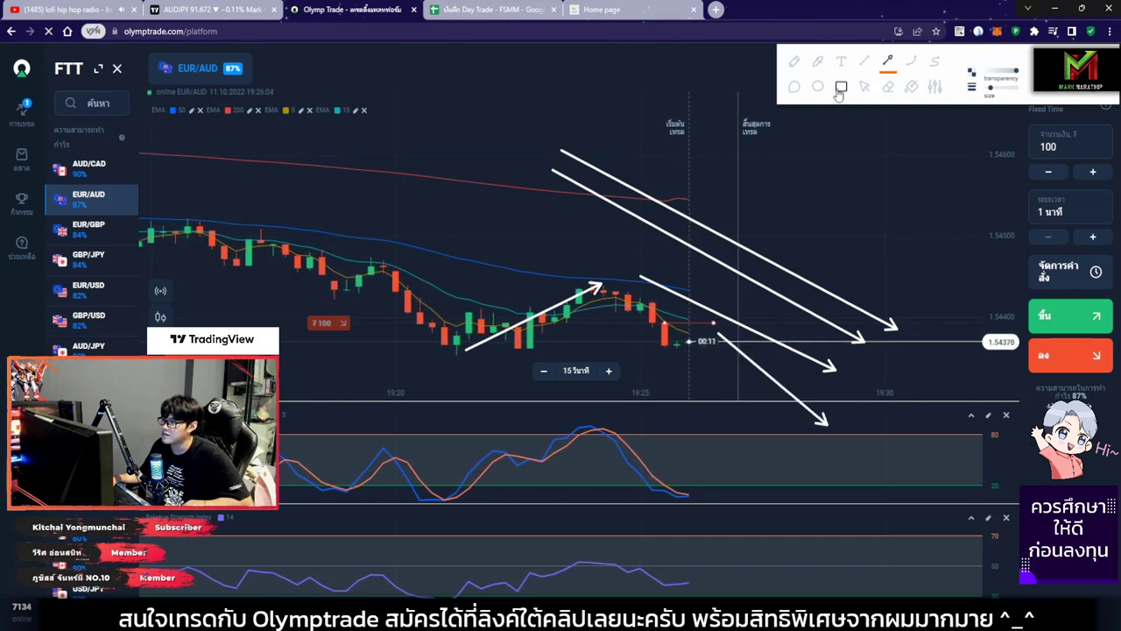
drag(579, 410, 719, 516)
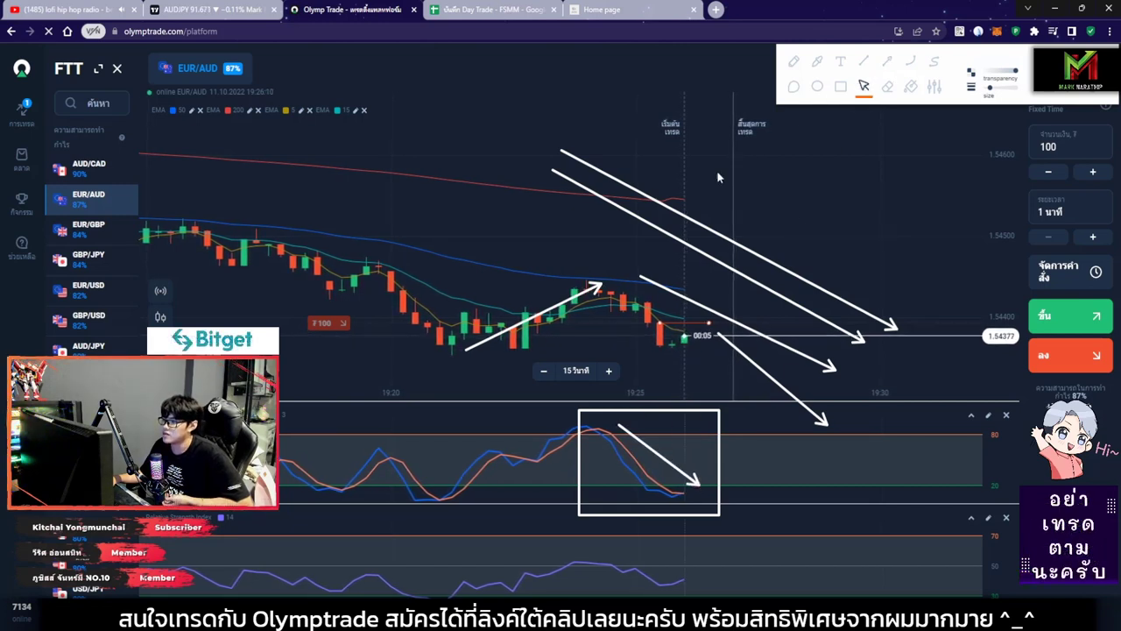
key(Escape)
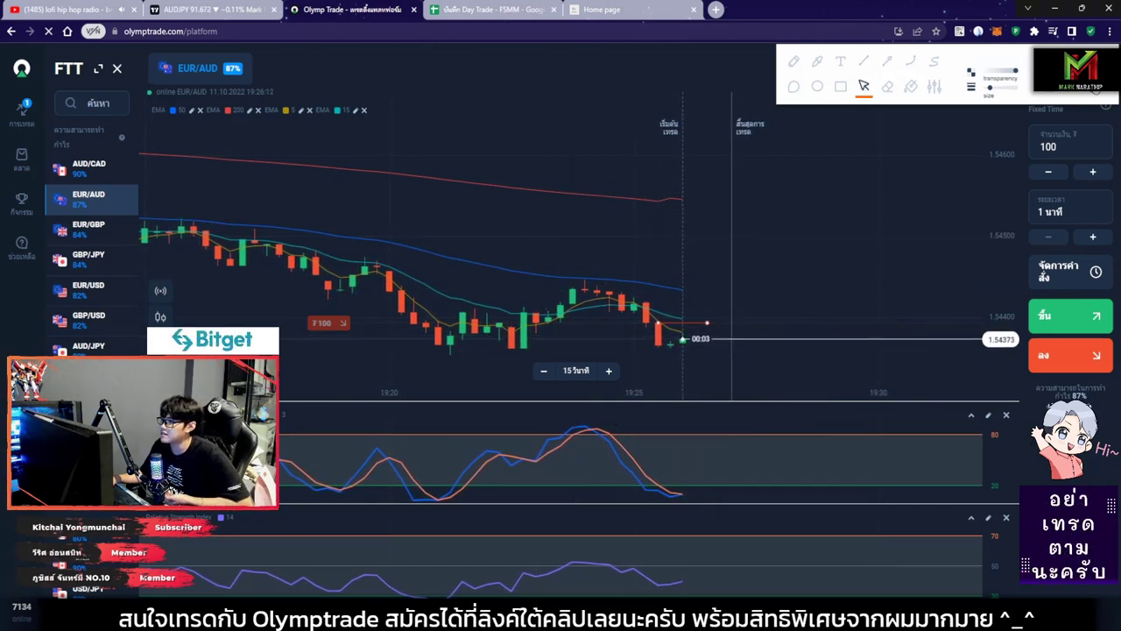
Examine the latest EUR/AUD candles around the open trade at closer and wider time ranges
scroll(671, 299, up, 3)
scroll(683, 301, up, 1)
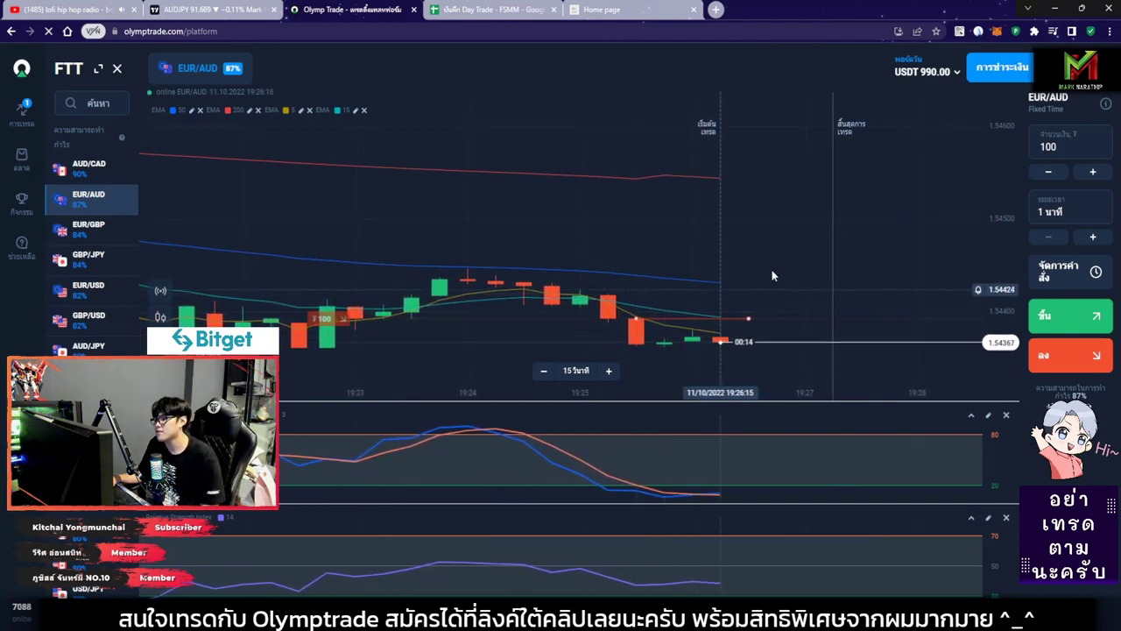
scroll(760, 308, up, 2)
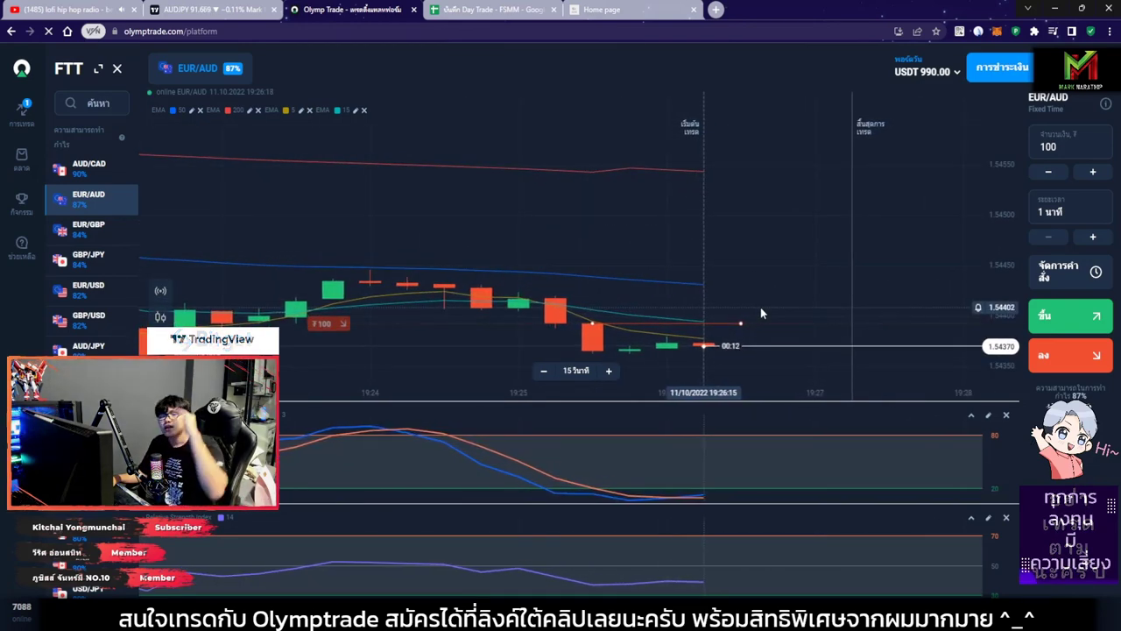
scroll(750, 317, down, 2)
scroll(749, 321, down, 3)
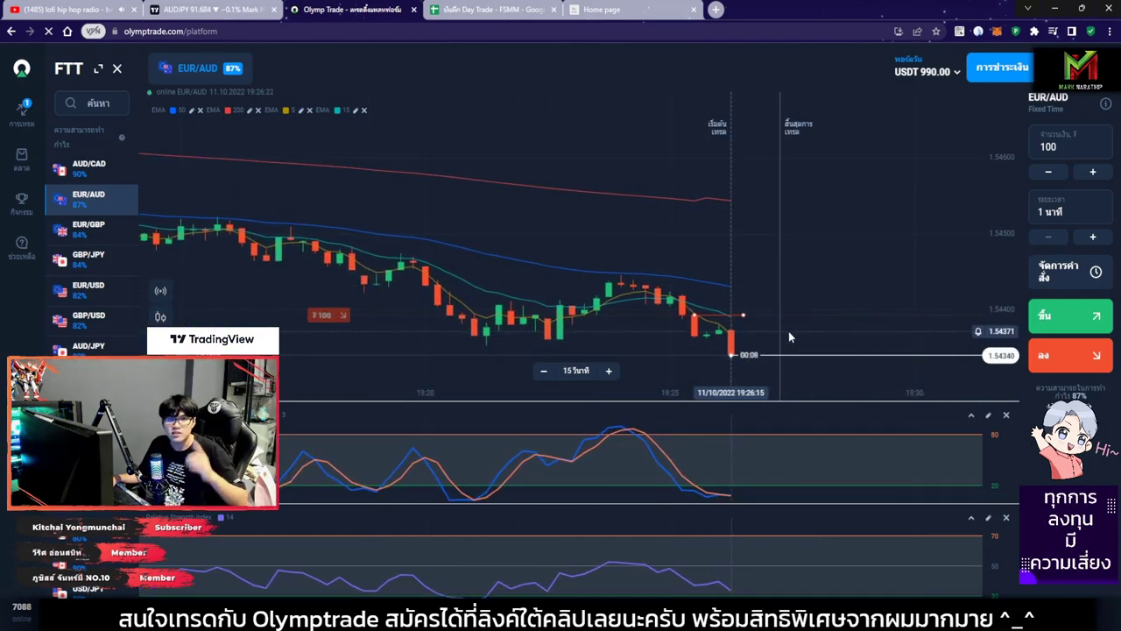
scroll(782, 315, up, 2)
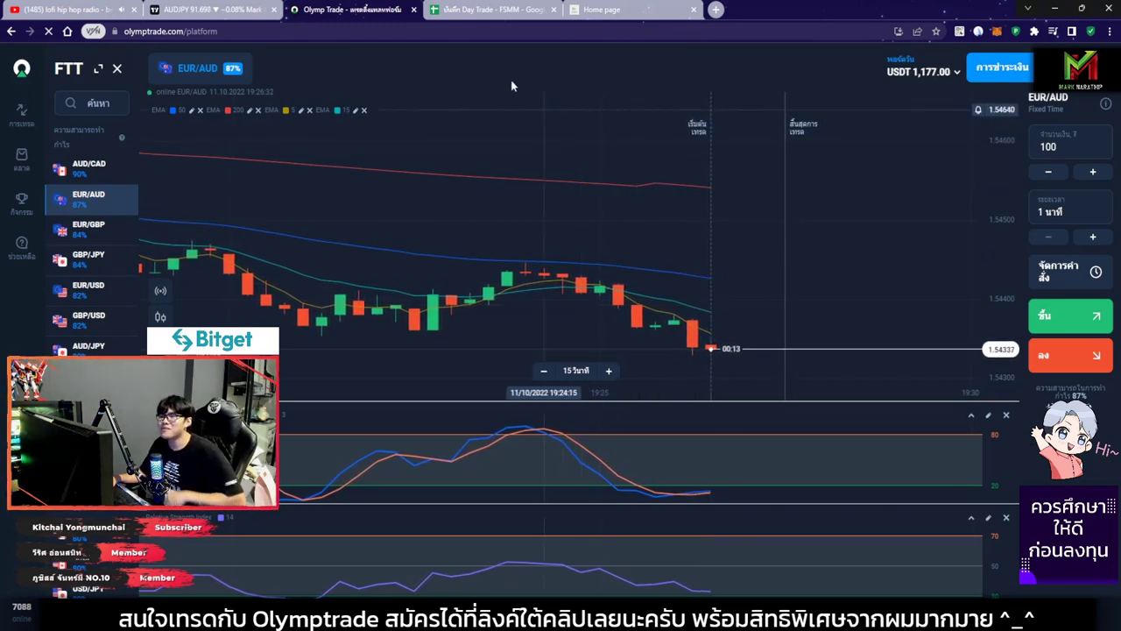
Switch to the Day Trade spreadsheet in Google Sheets and record an 87% return for the first order in cell E4
click(493, 9)
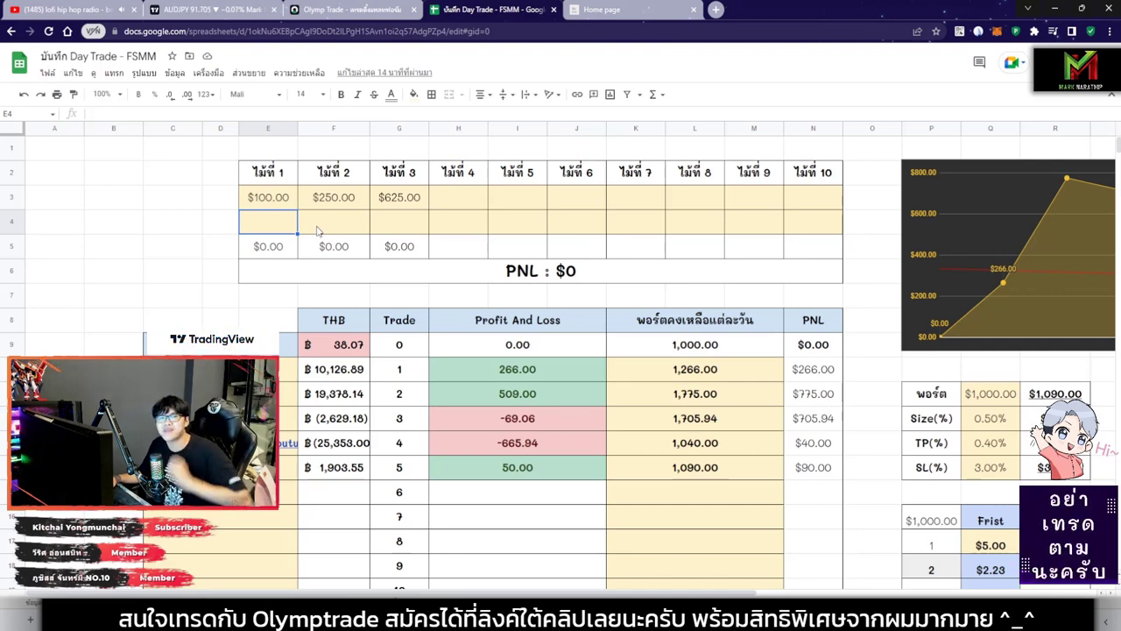
text(80%)
key(Return)
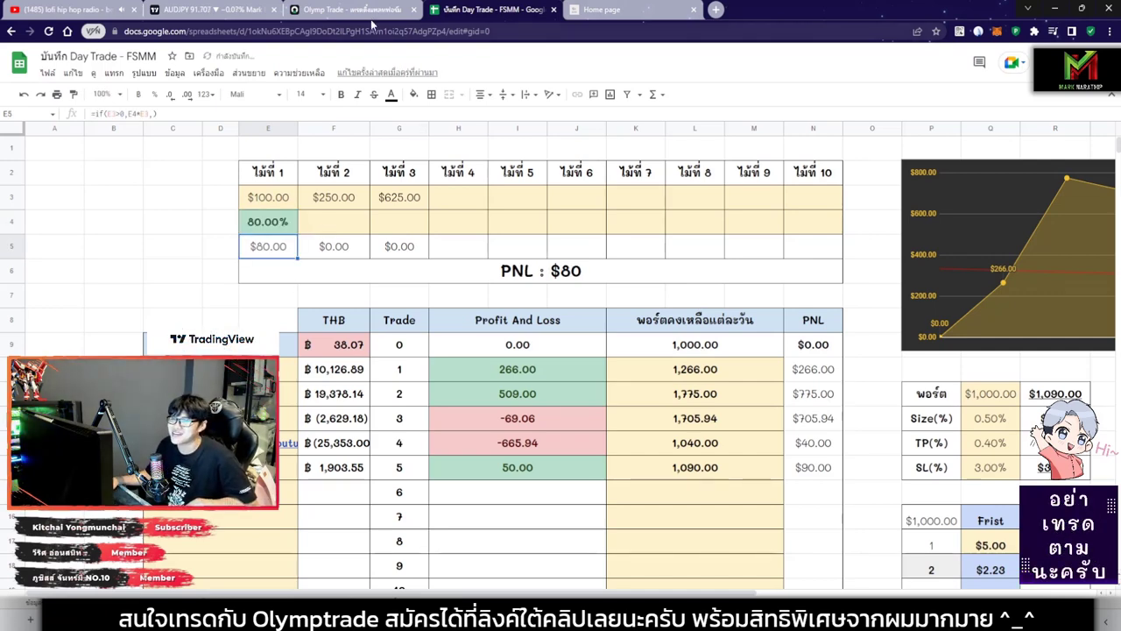
click(373, 12)
click(474, 11)
click(278, 228)
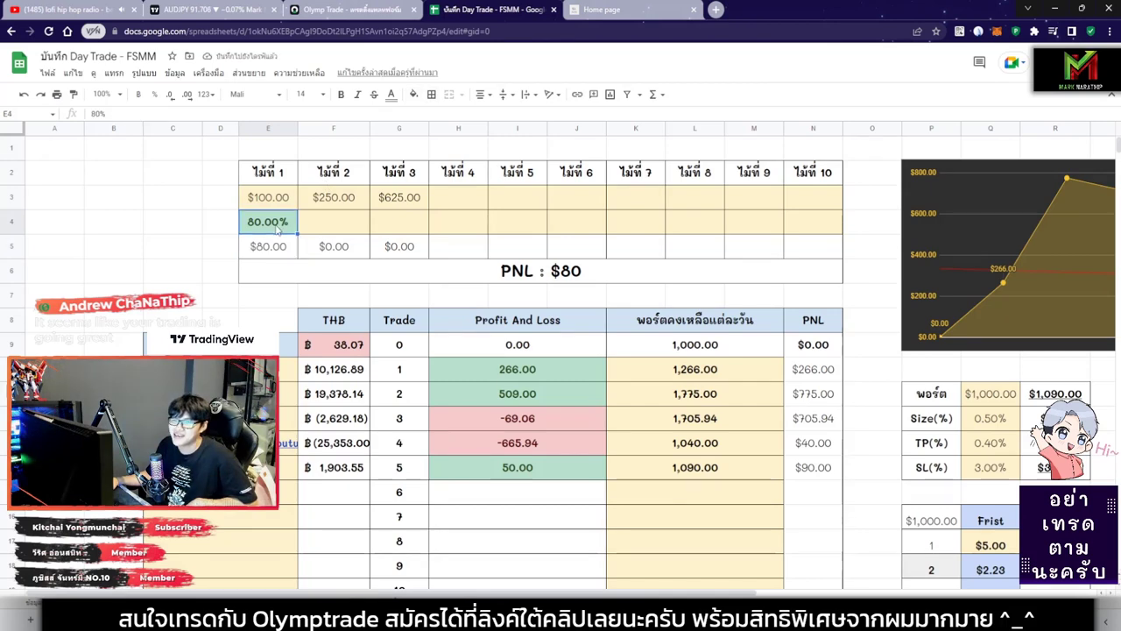
key(Return)
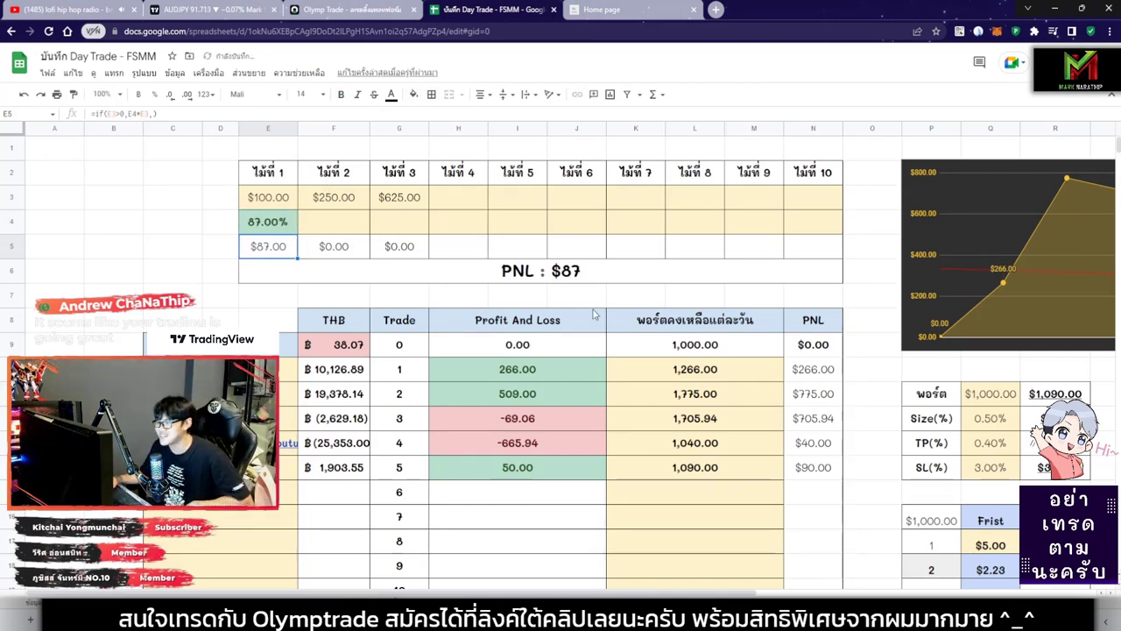
Check the account balance in Olymp Trade and record 1177 as the remaining portfolio for trade 6 in the Day Trade spreadsheet
click(372, 10)
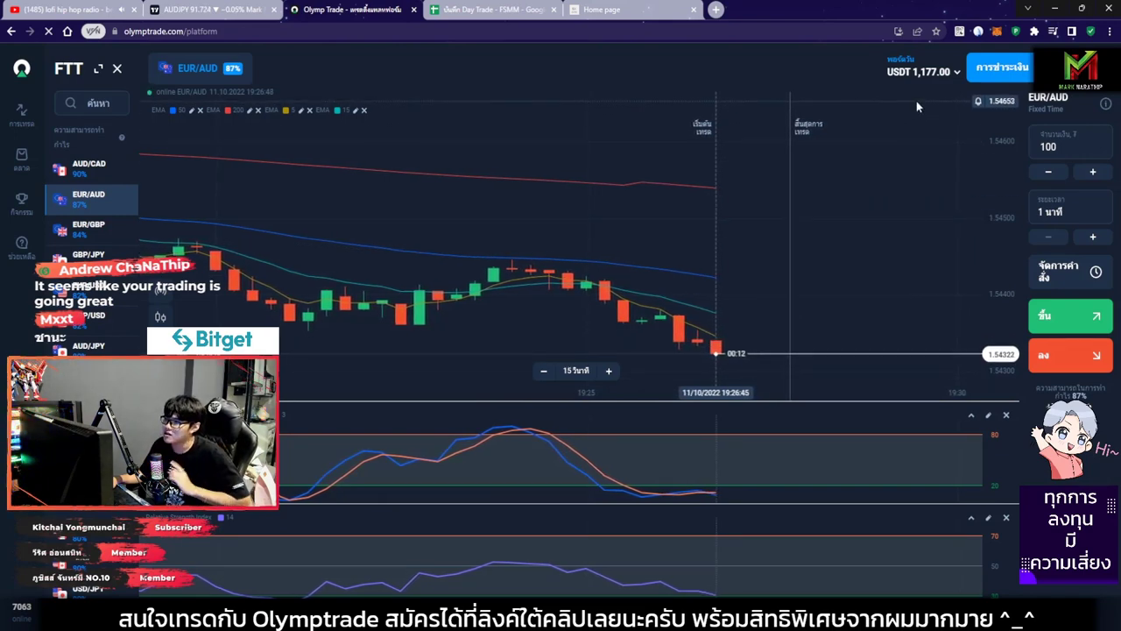
click(494, 8)
click(677, 304)
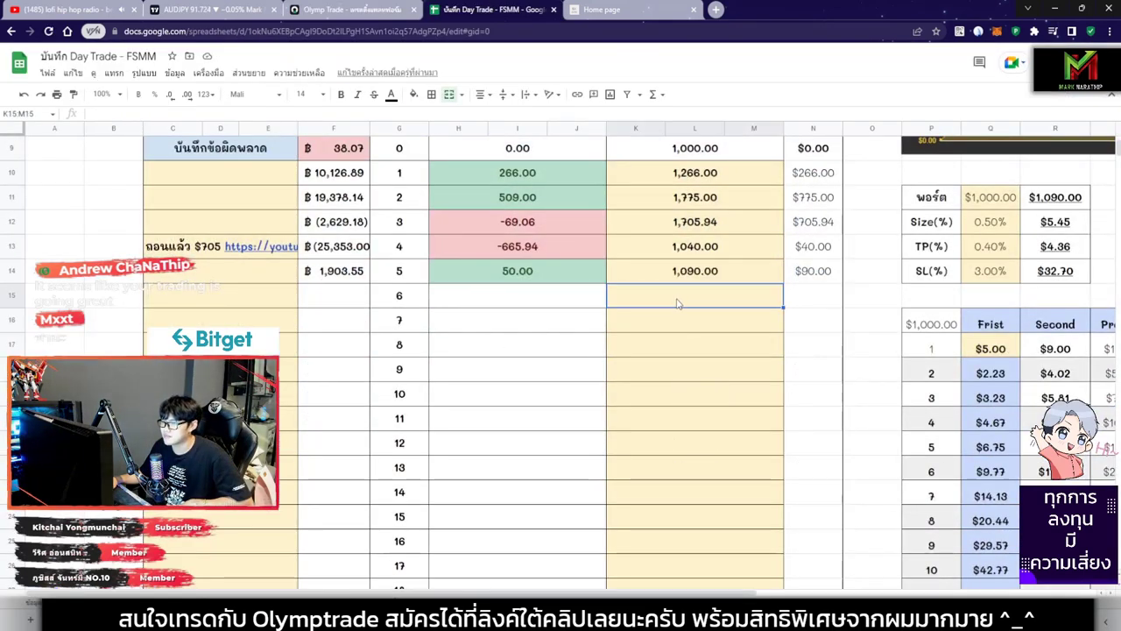
text(1177)
click(535, 299)
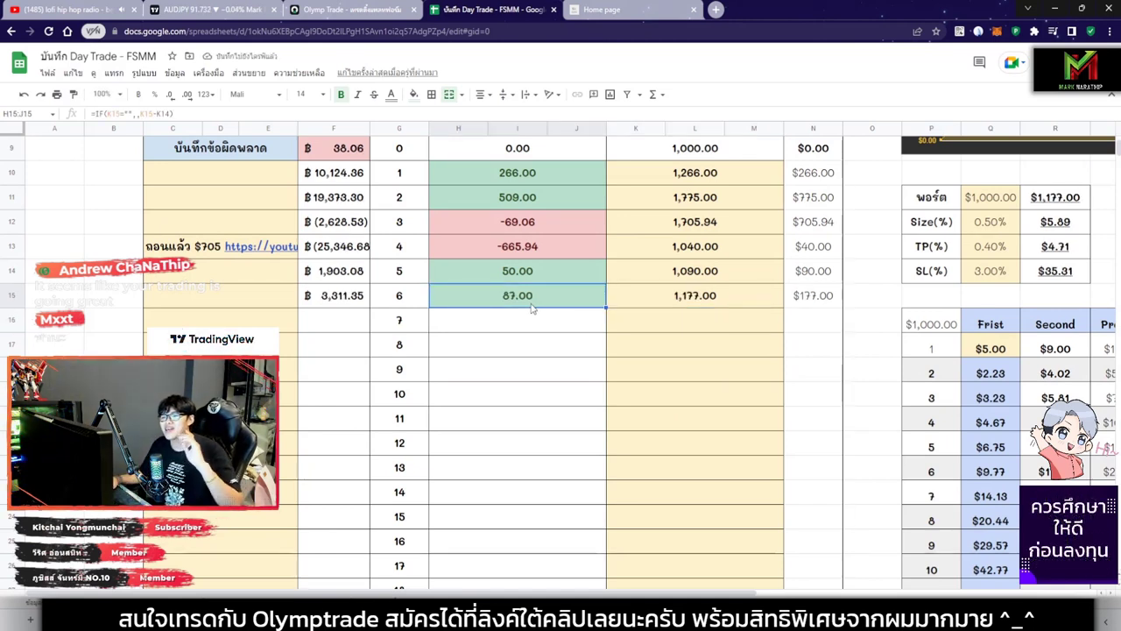
scroll(525, 276, down, 1)
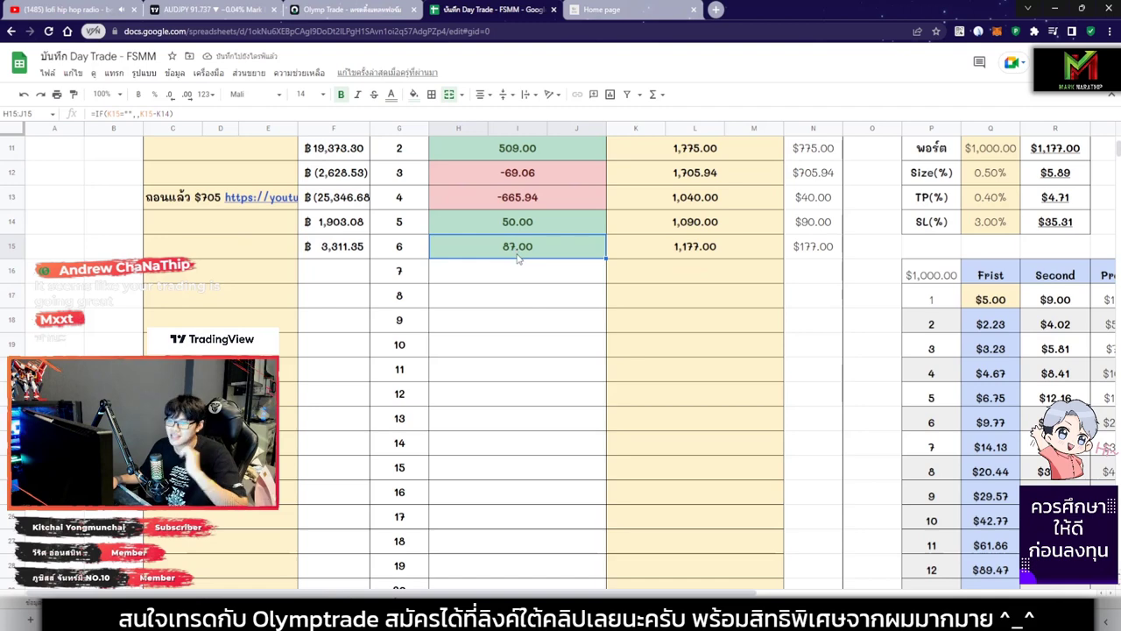
Review trade 6's profit in THB and the PNL summary in the Day Trade spreadsheet
click(349, 10)
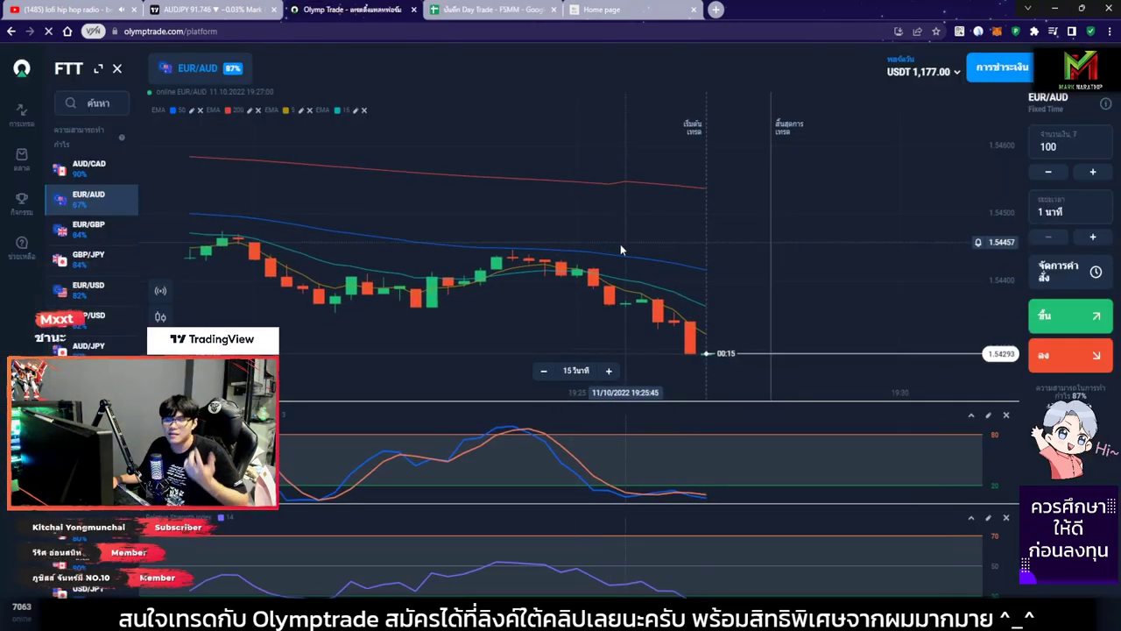
key(ctrl+Tab)
click(351, 249)
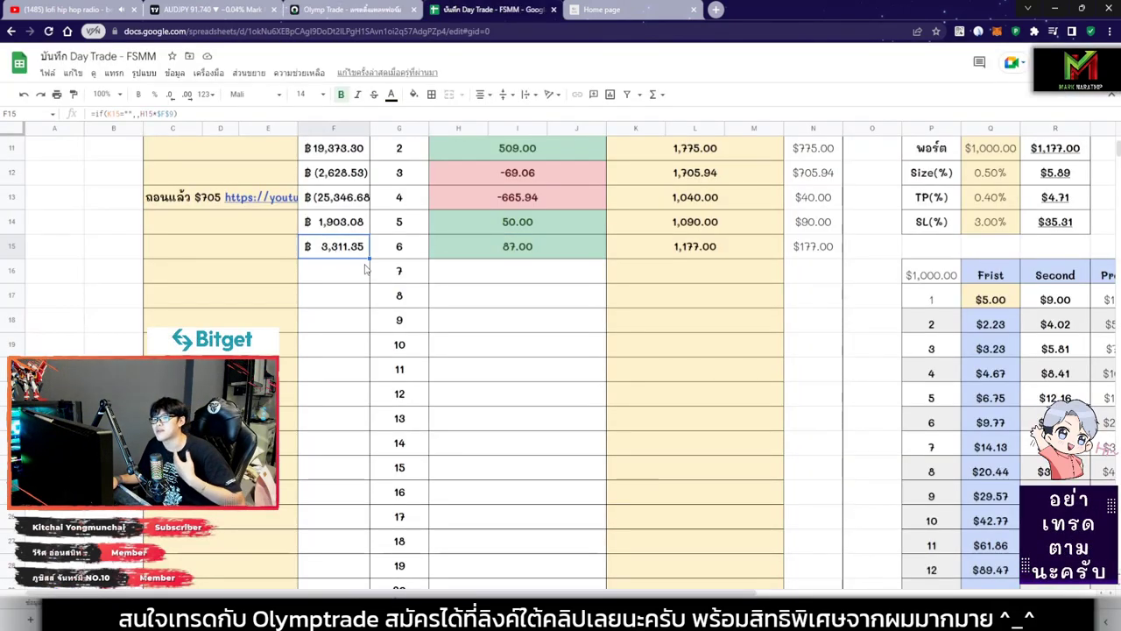
scroll(671, 251, up, 5)
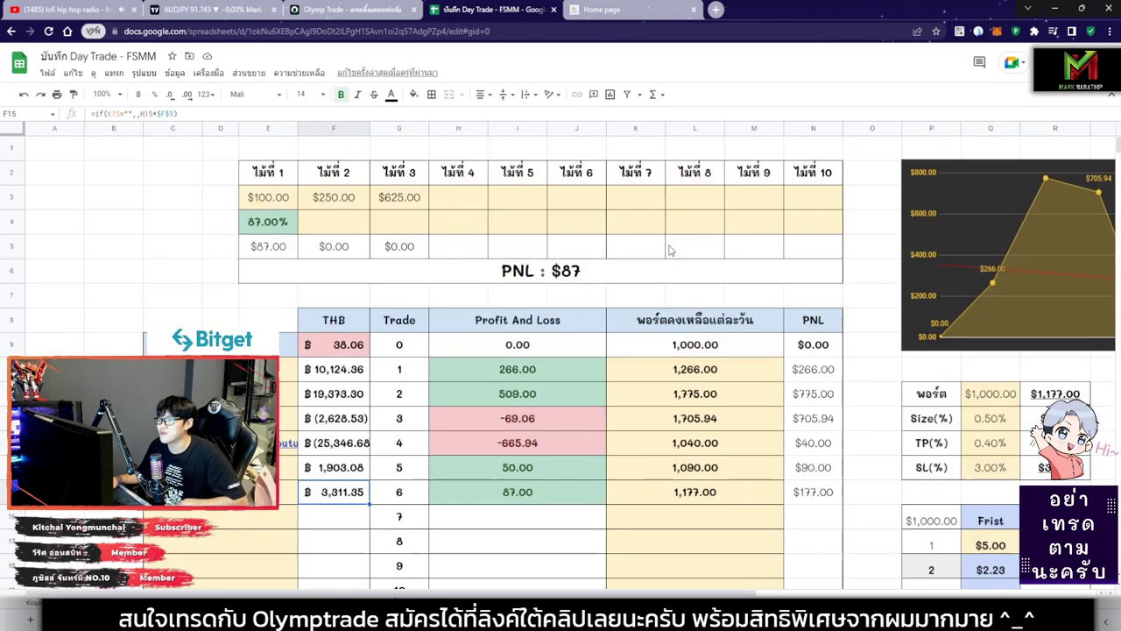
Return to Olymp Trade and examine the broader EUR/AUD price trend
click(350, 10)
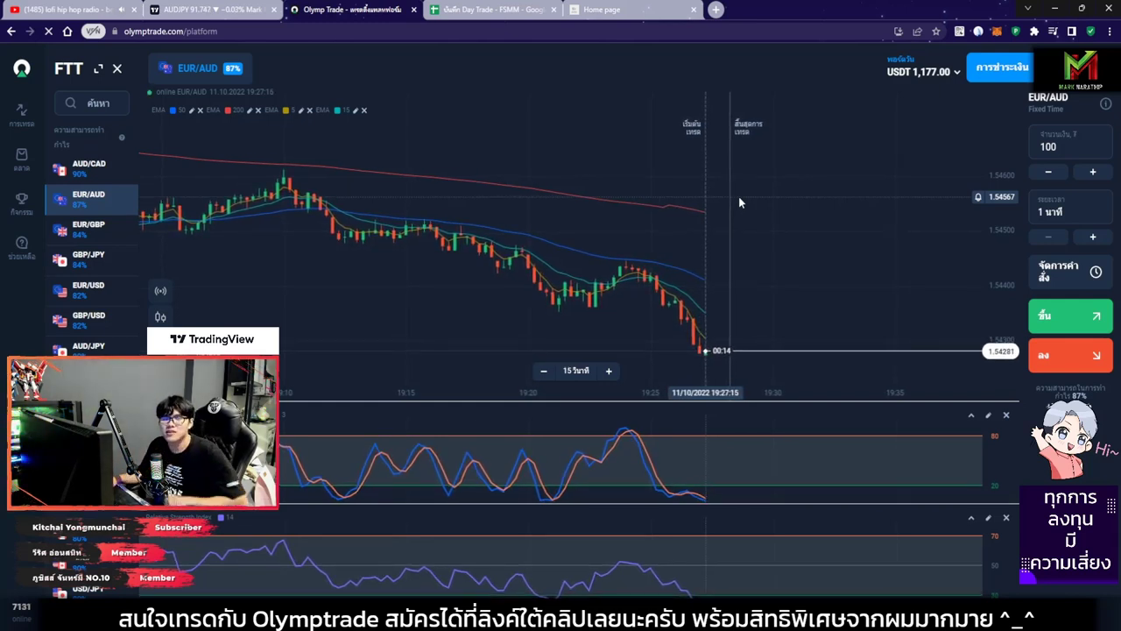
scroll(627, 221, down, 2)
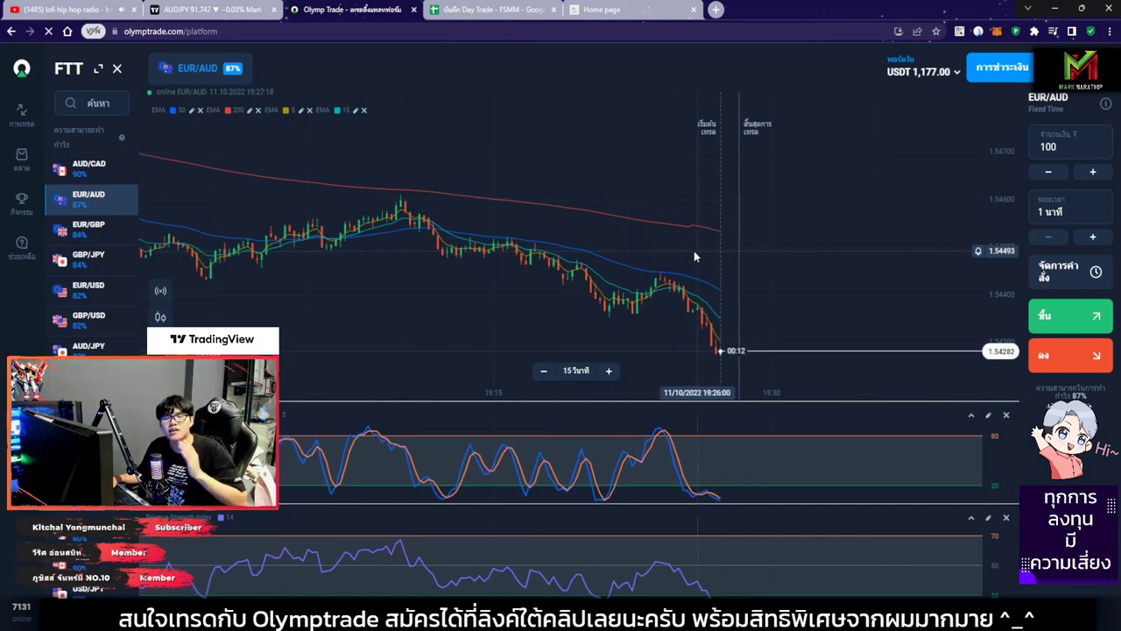
scroll(674, 224, down, 2)
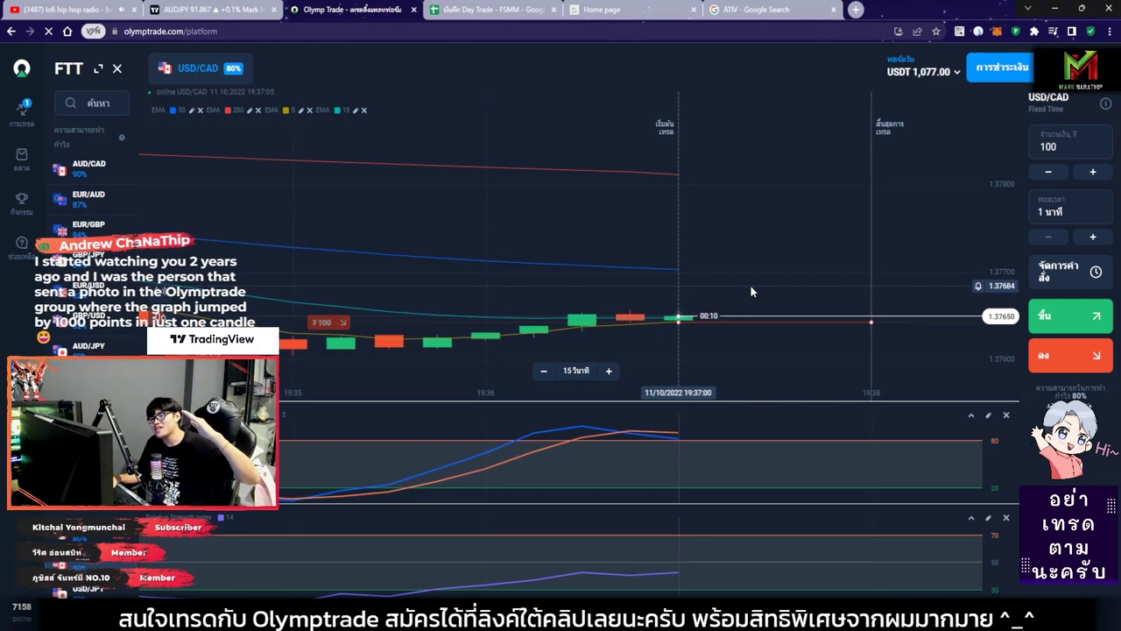
Draw a long descending arrow above the price along the overall USD/CAD downtrend
scroll(745, 279, down, 3)
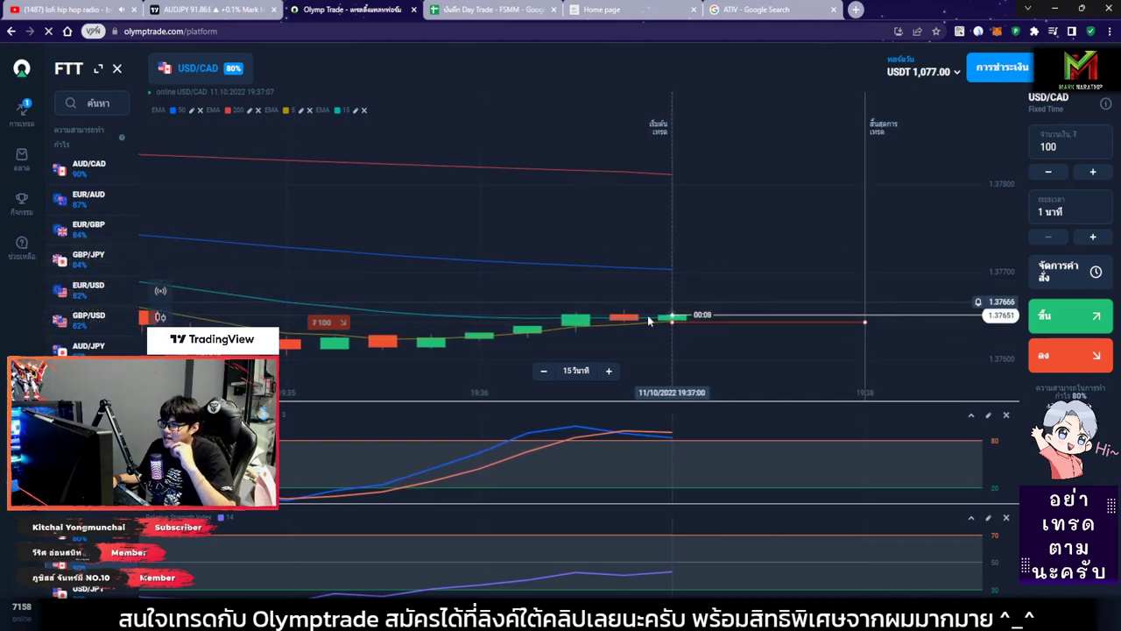
scroll(711, 259, down, 8)
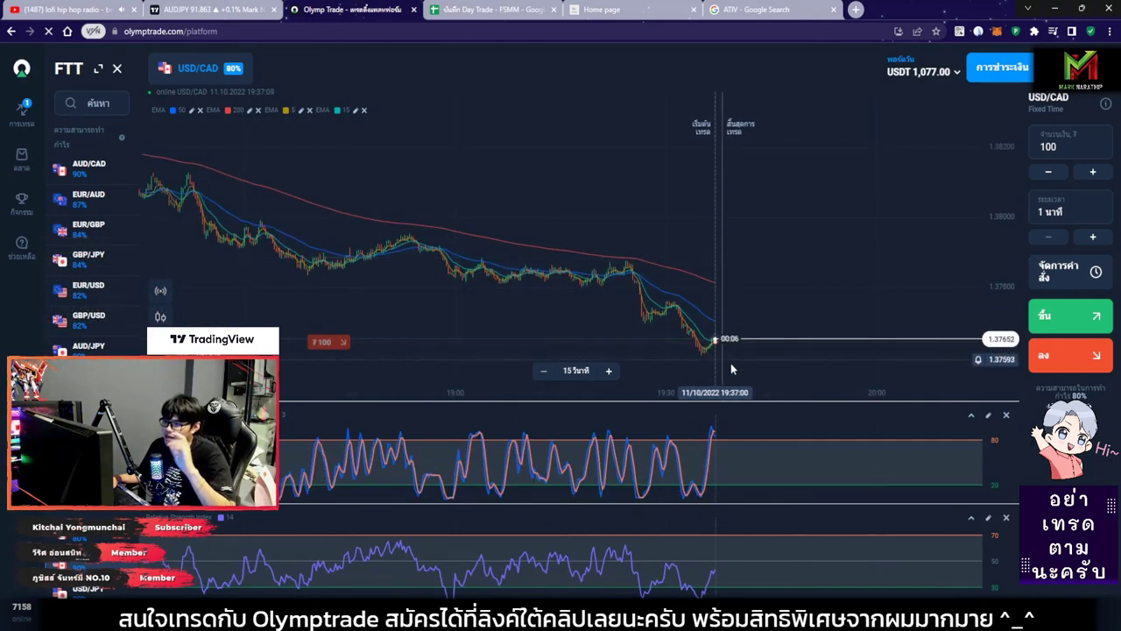
drag(718, 242, 850, 269)
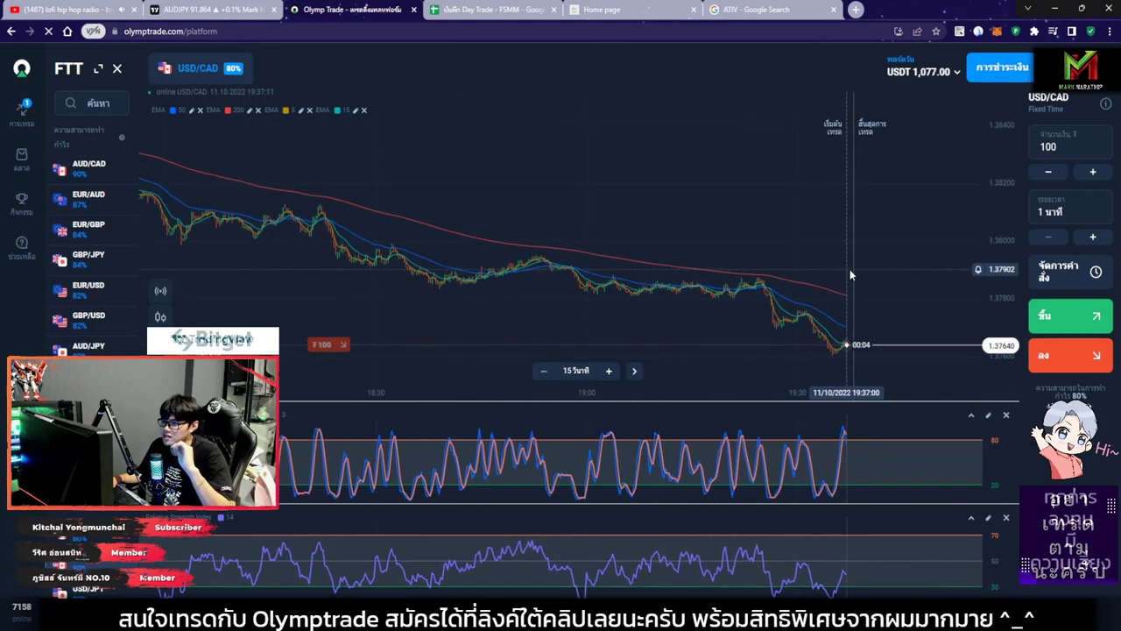
key(ctrl+alt+g)
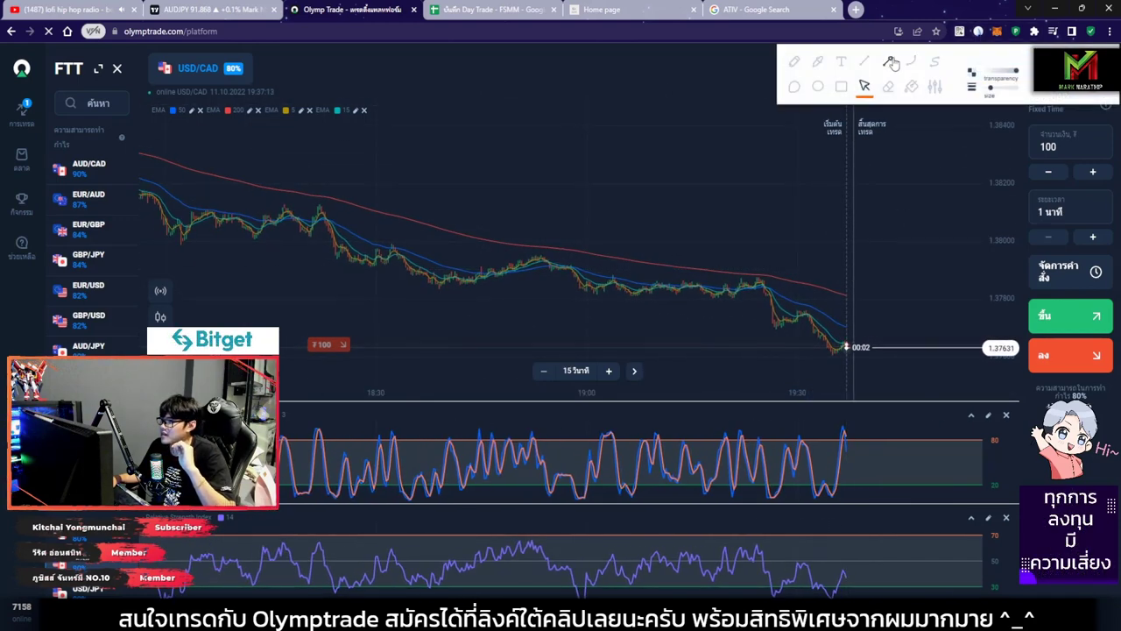
drag(188, 146, 867, 288)
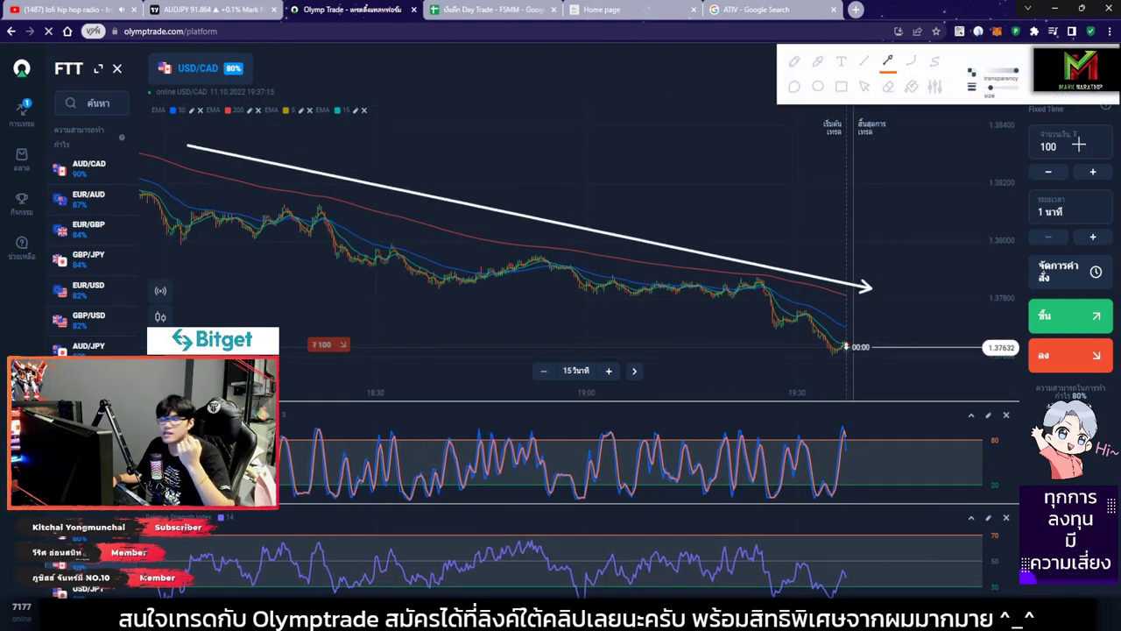
click(865, 86)
Annotate the recent USD/CAD candles with an arrow along the pullback and descending trend arrows, and box the oscillator's falling crossover
scroll(877, 290, up, 5)
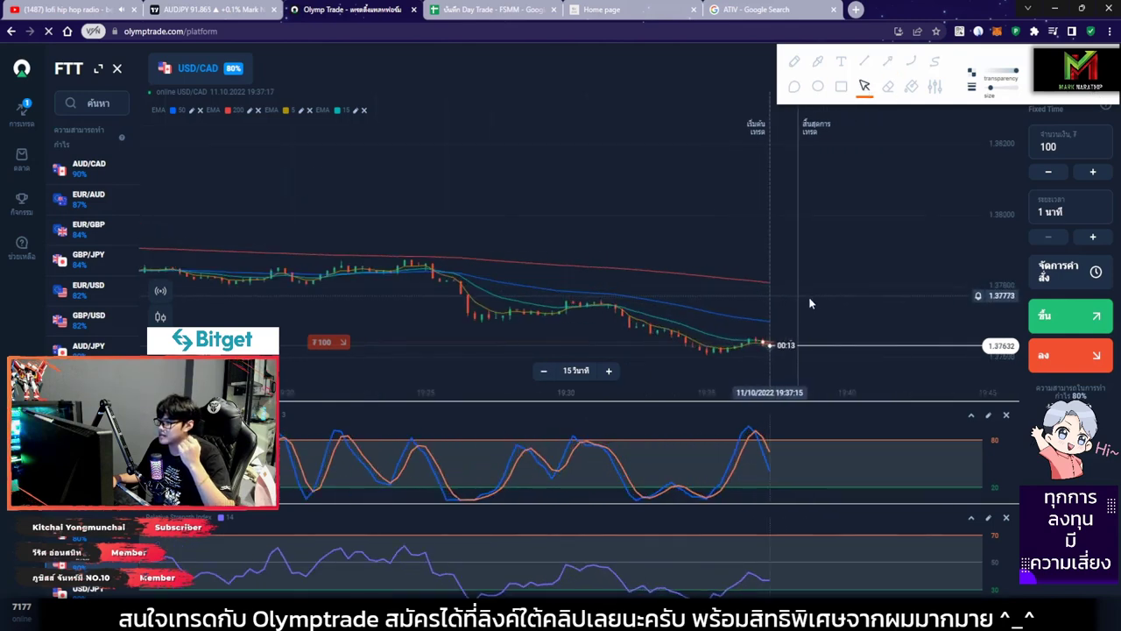
drag(608, 233, 841, 322)
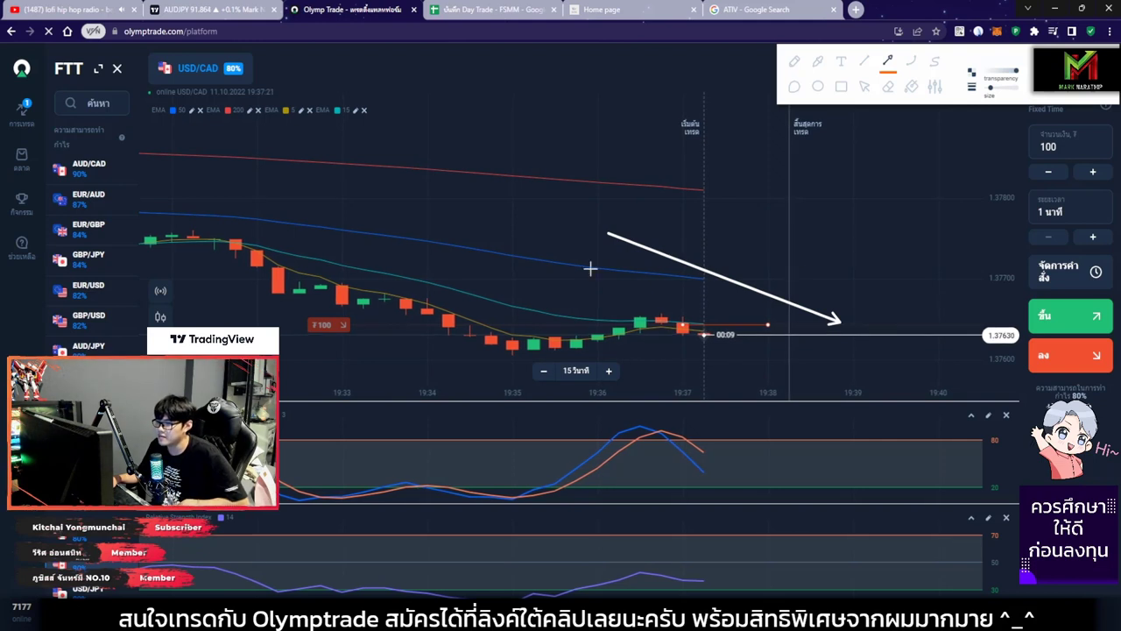
drag(515, 349, 659, 312)
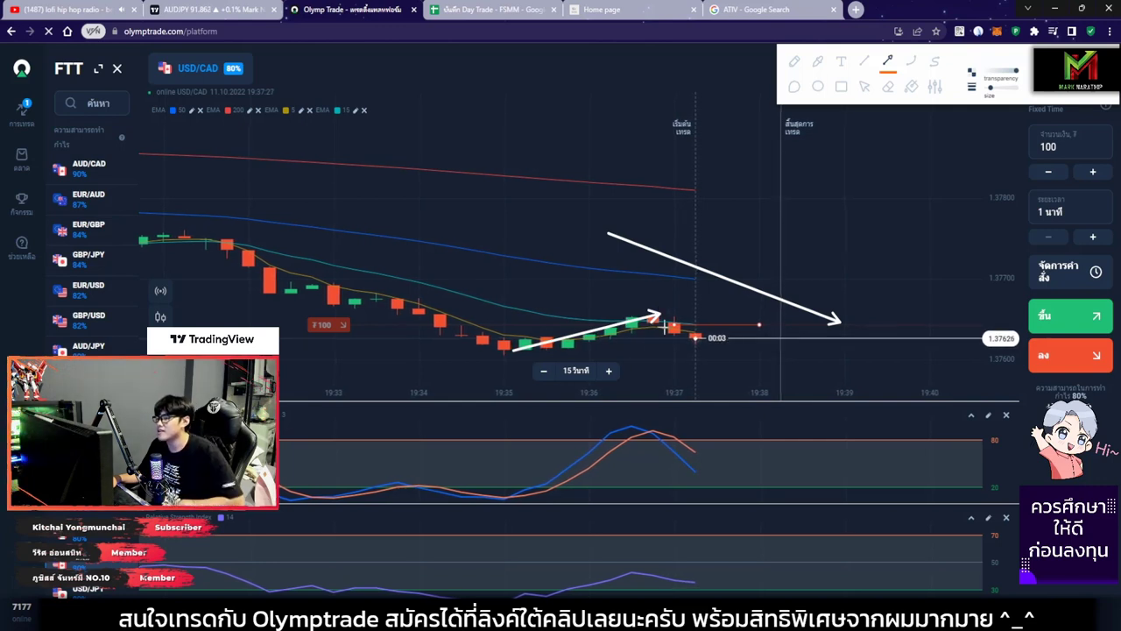
drag(607, 210, 865, 317)
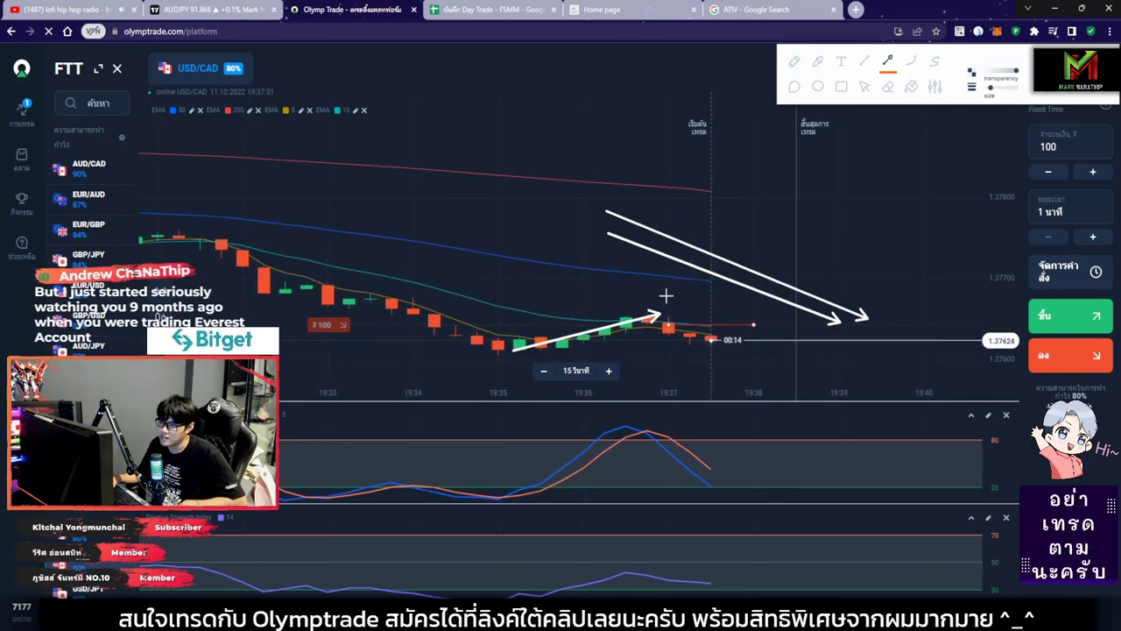
drag(666, 296, 841, 350)
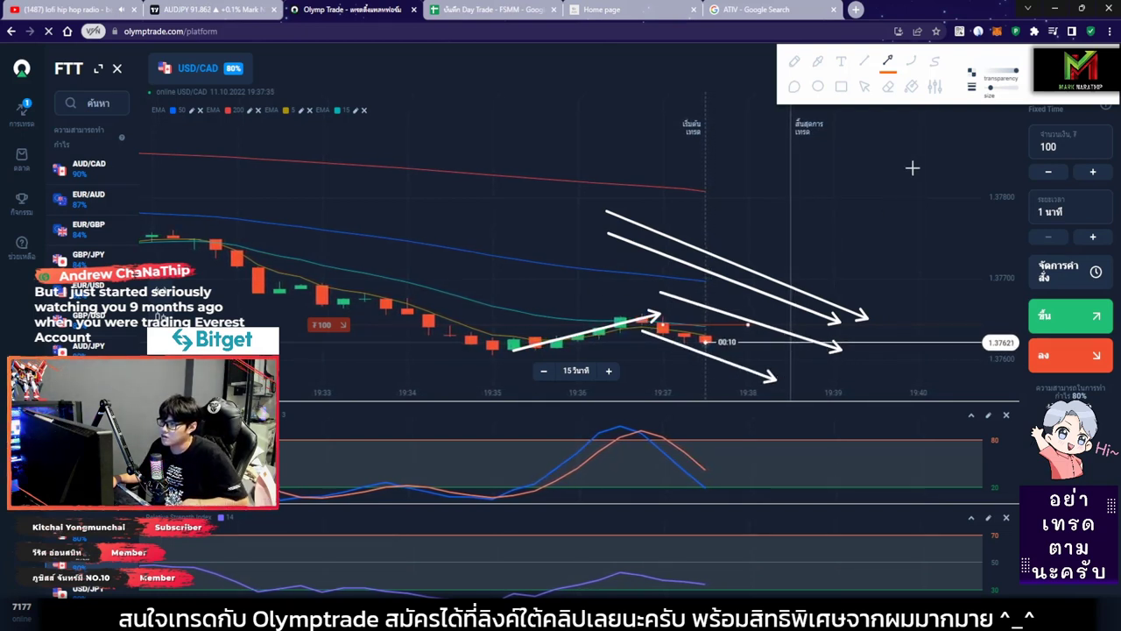
drag(611, 405, 717, 495)
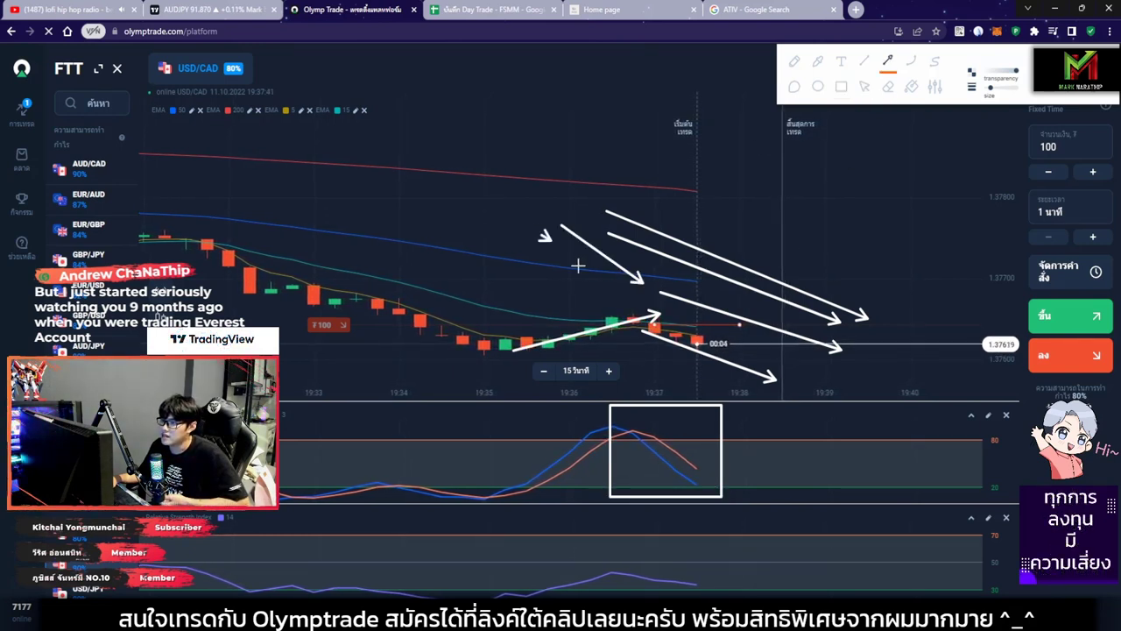
click(864, 86)
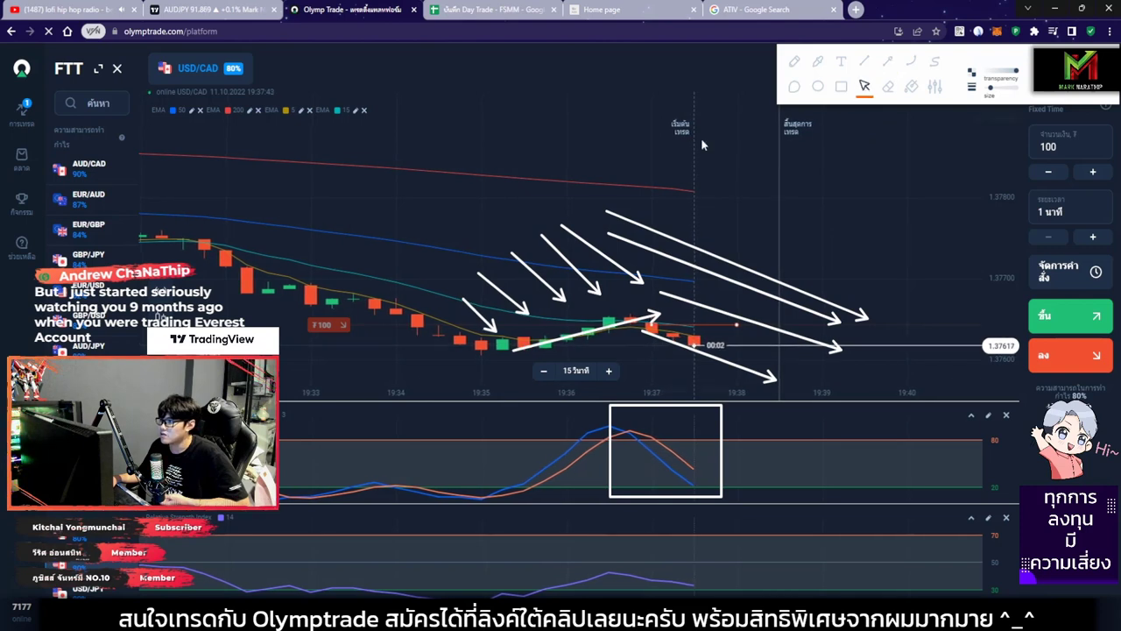
Clear the annotations from the USD/CAD chart and follow the open down trade through its expiry
key(Escape)
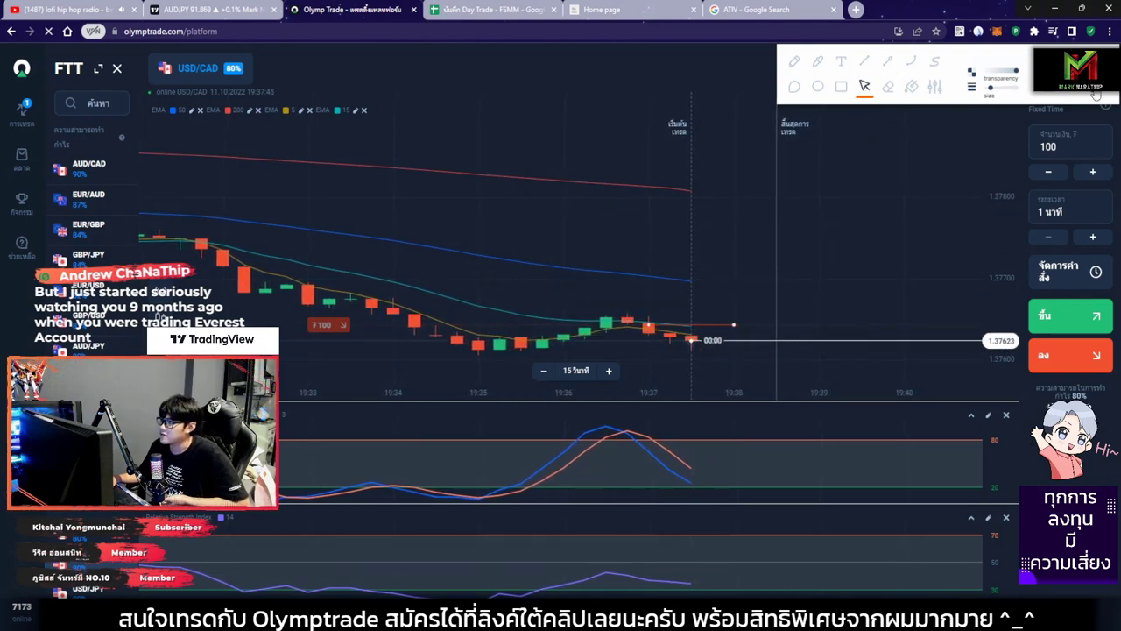
scroll(797, 289, up, 3)
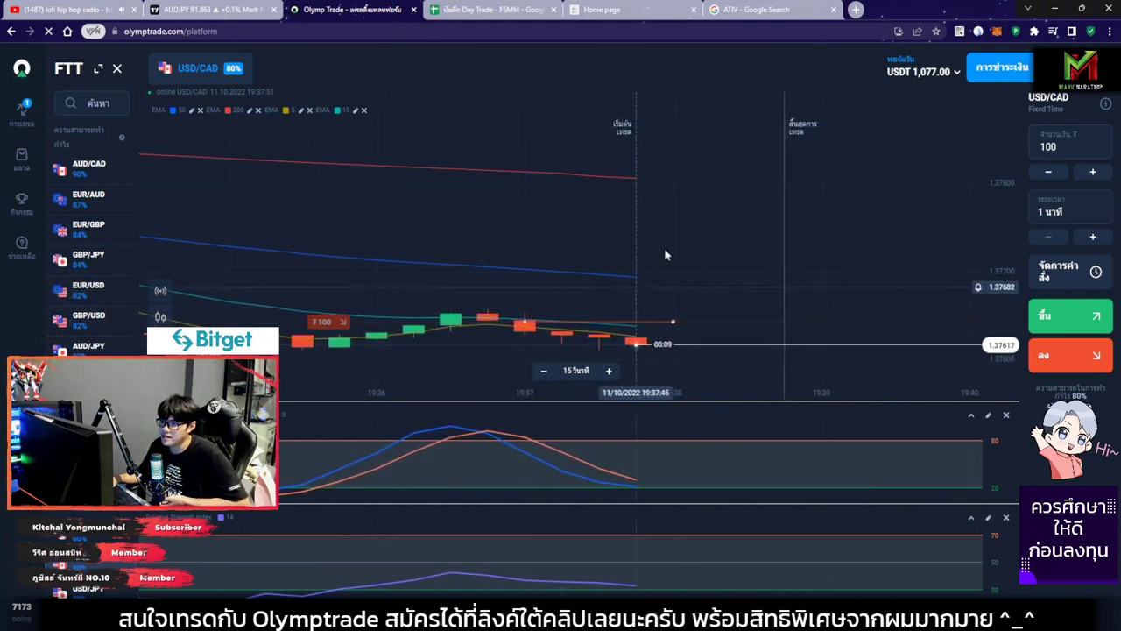
scroll(704, 322, down, 2)
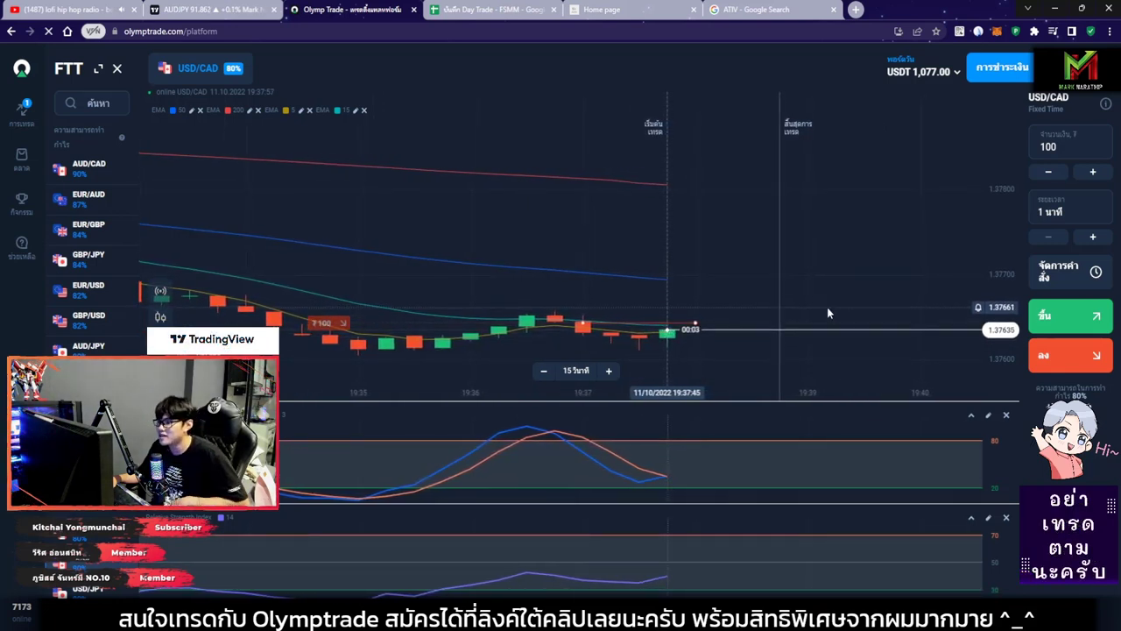
scroll(826, 306, up, 1)
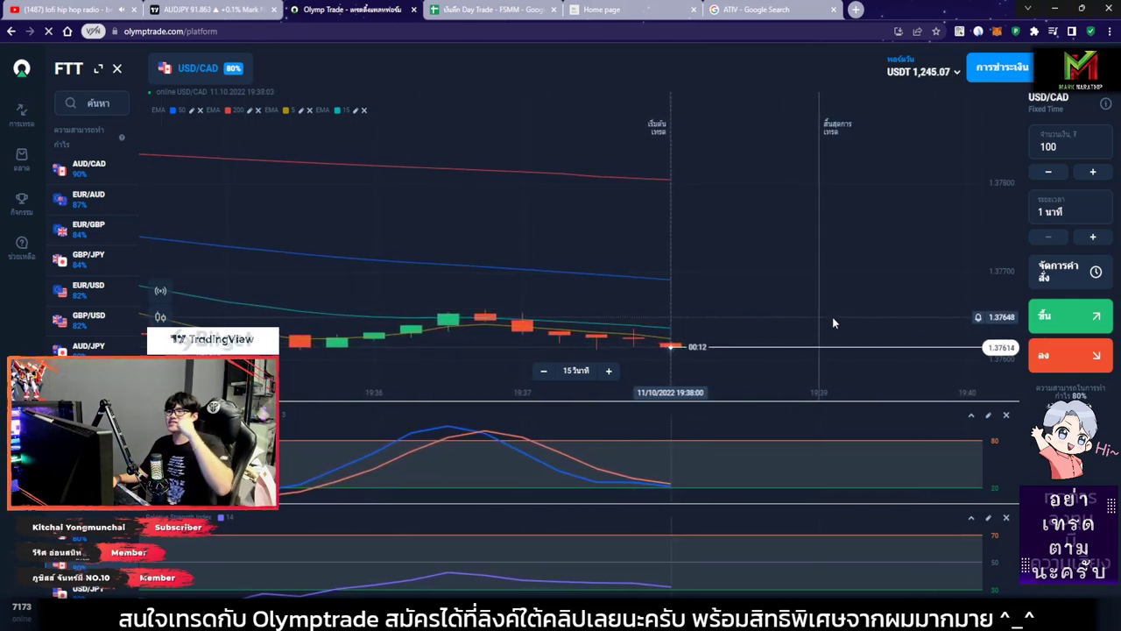
scroll(819, 303, down, 1)
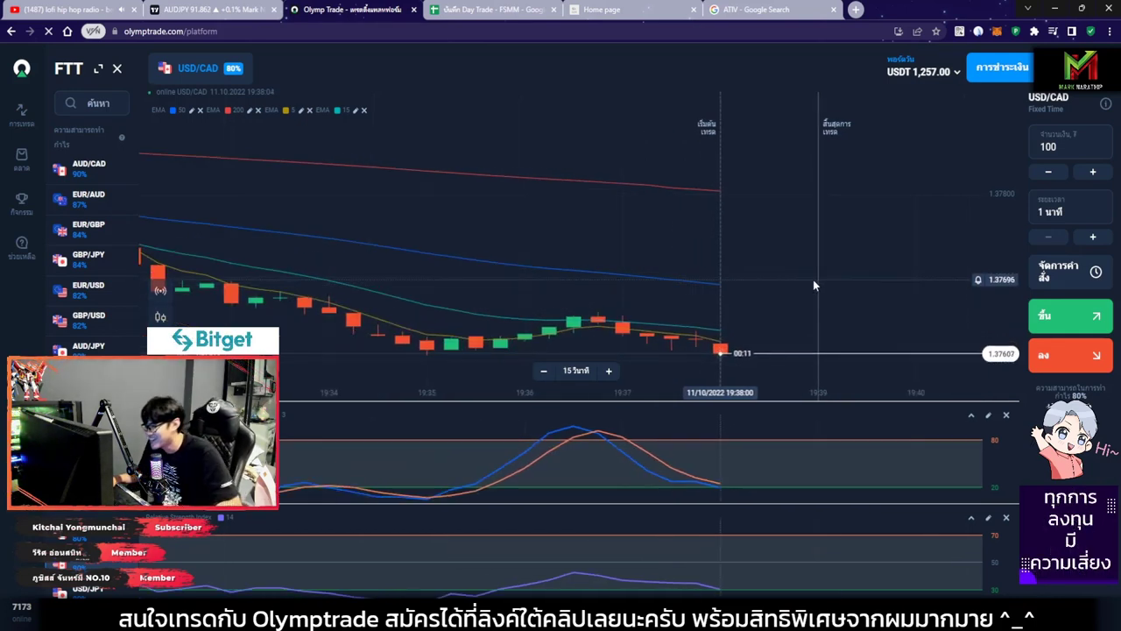
scroll(701, 258, up, 1)
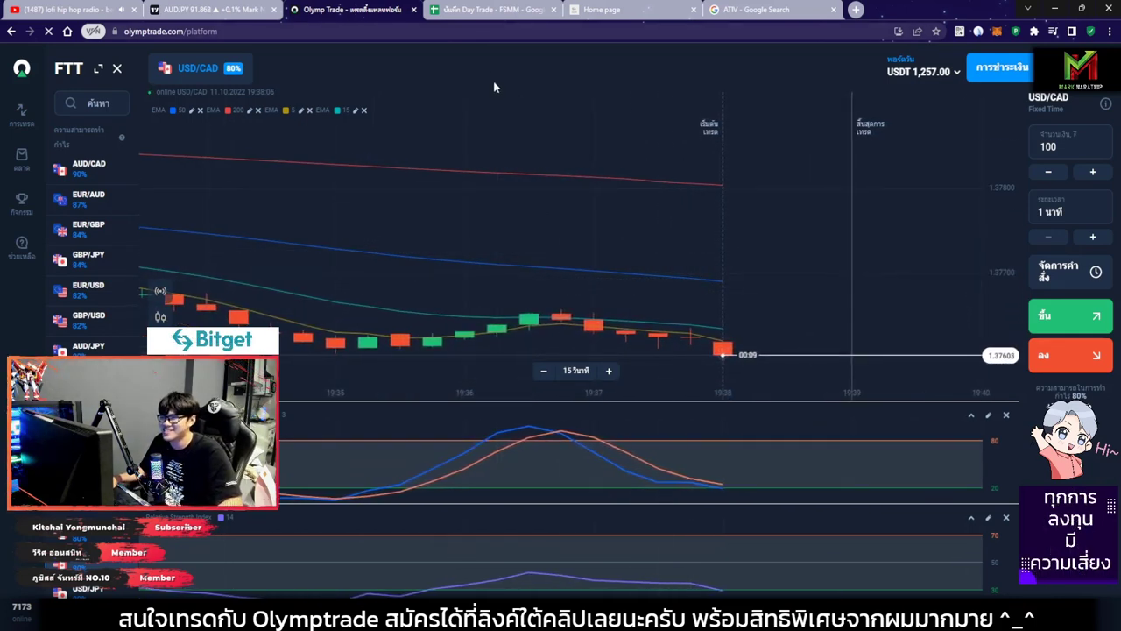
Switch to the Day Trade spreadsheet, record an 80% return for the second order, and select the PNL total
click(489, 10)
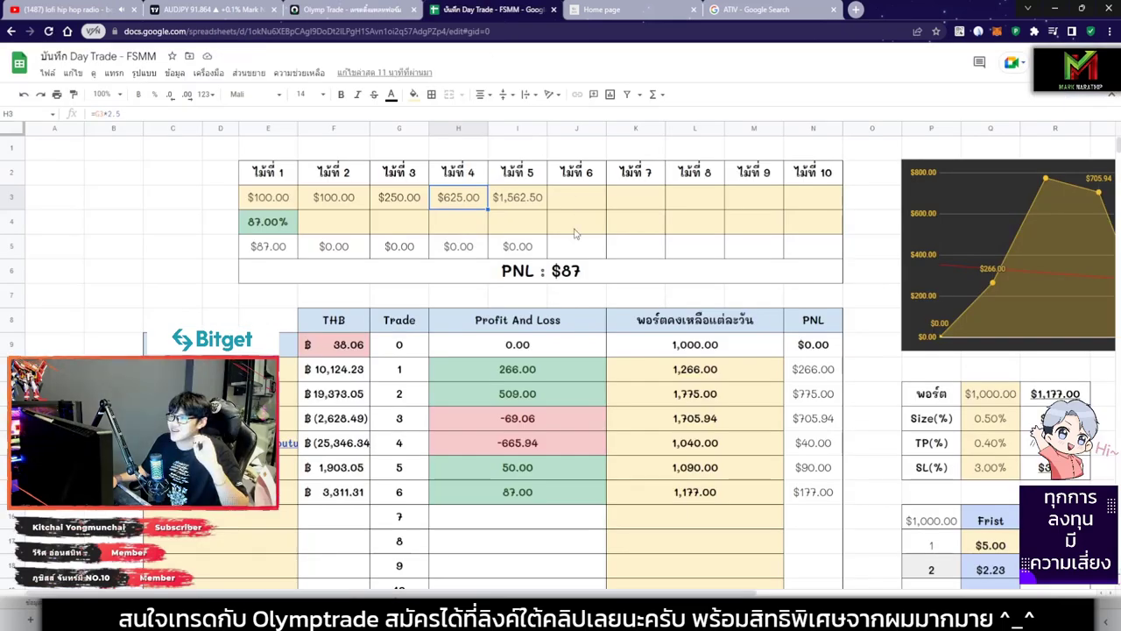
click(350, 224)
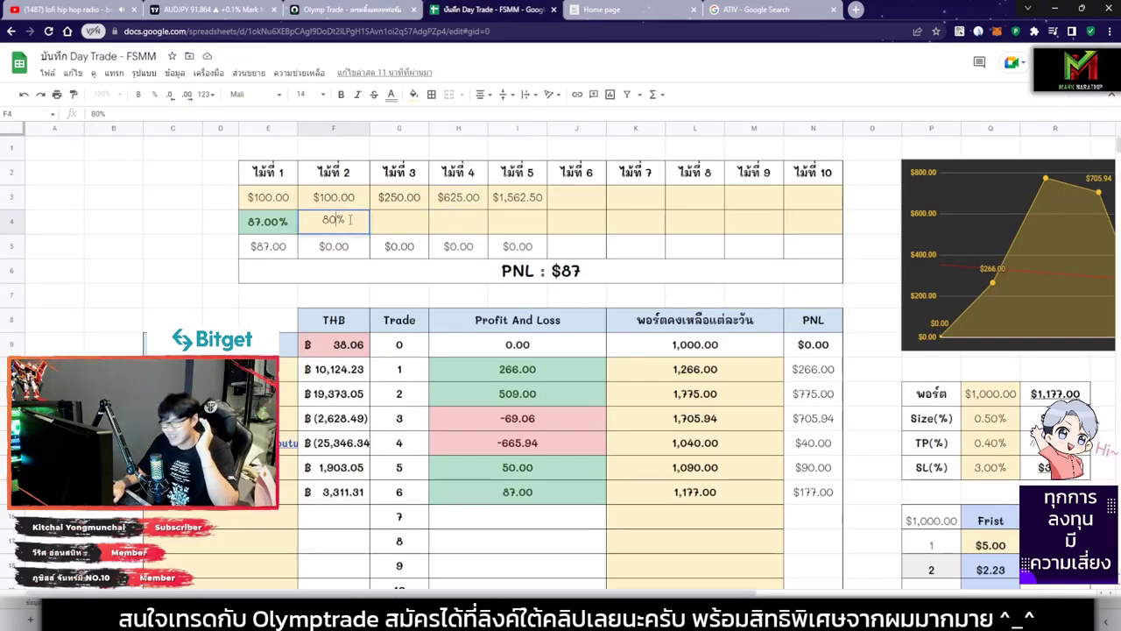
key(Return)
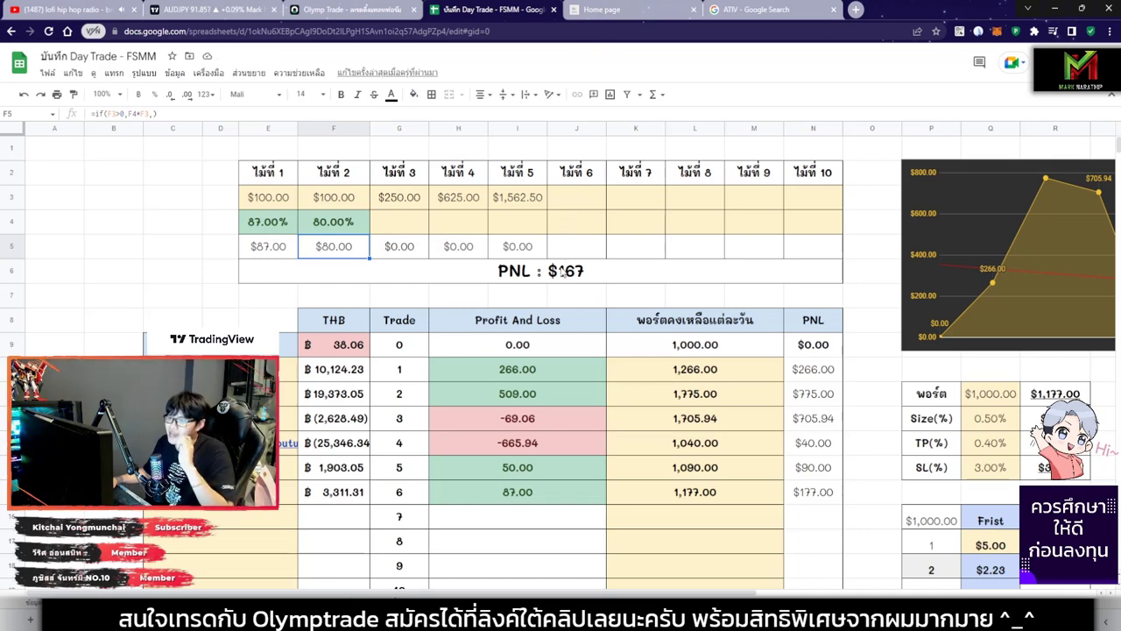
click(577, 279)
Check the USD/CAD chart on Olymp Trade and set the third order's stake to $100 in the Day Trade spreadsheet
click(346, 9)
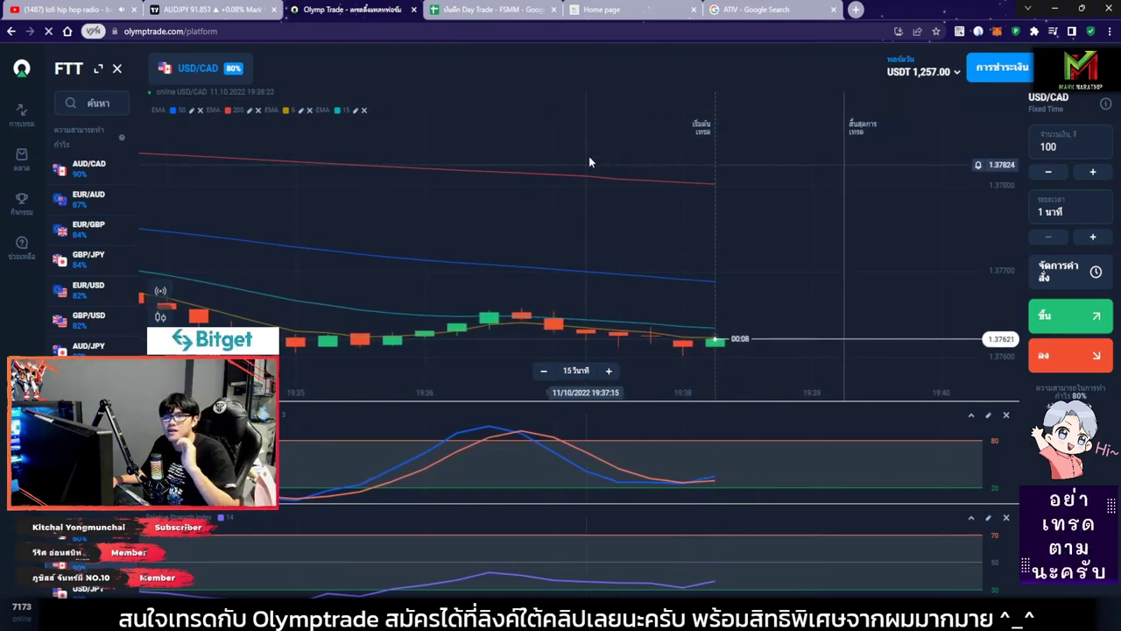
click(490, 9)
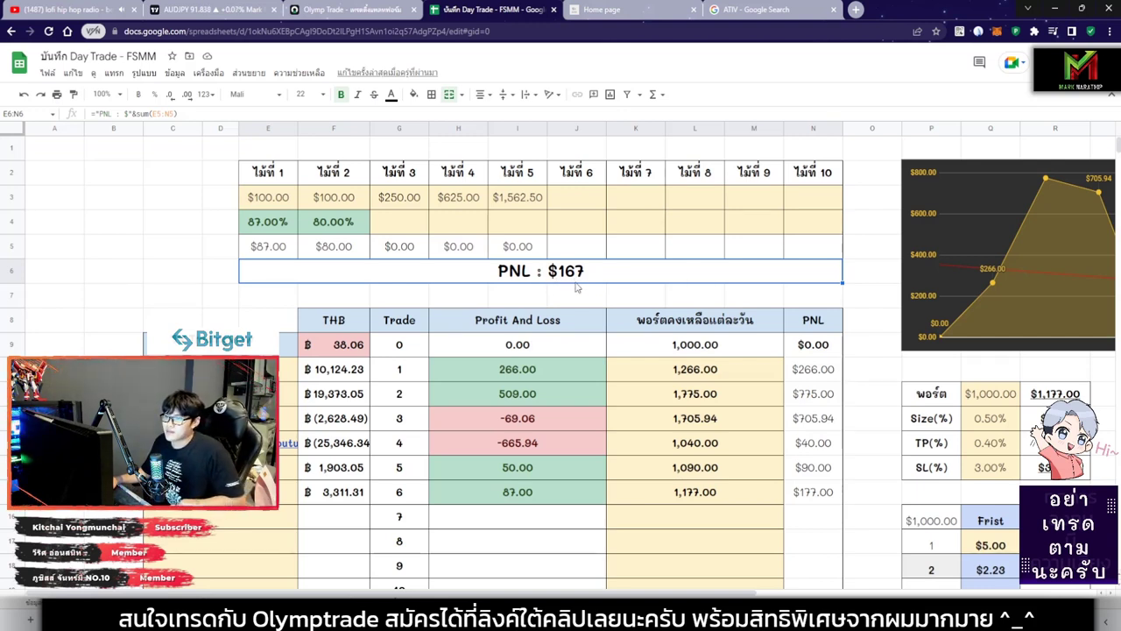
click(342, 11)
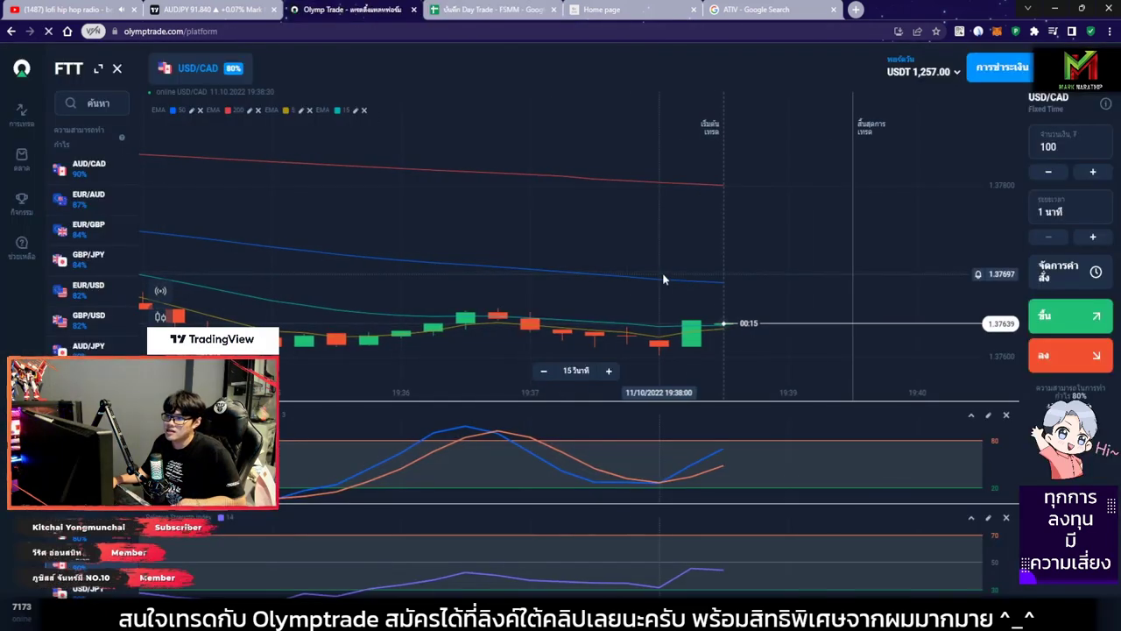
click(482, 11)
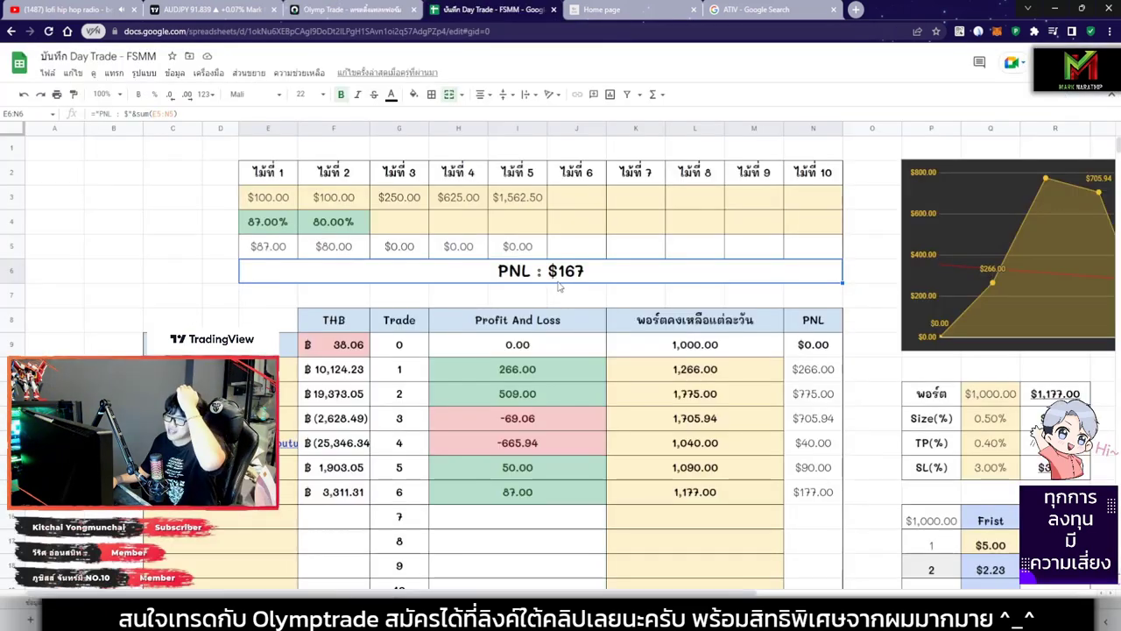
click(404, 198)
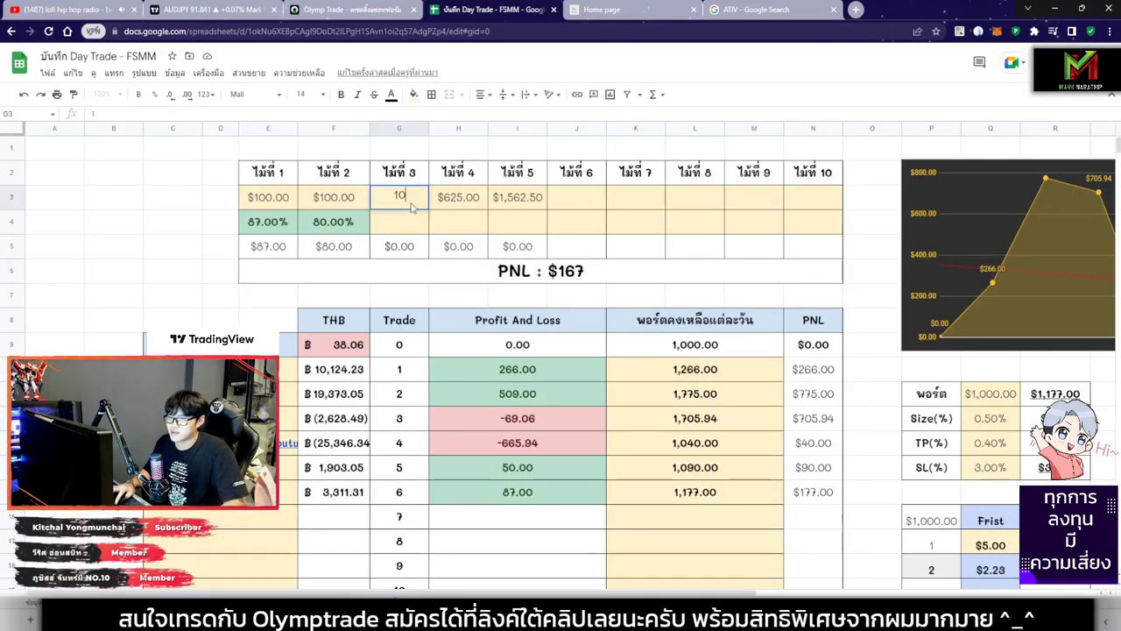
key(Return)
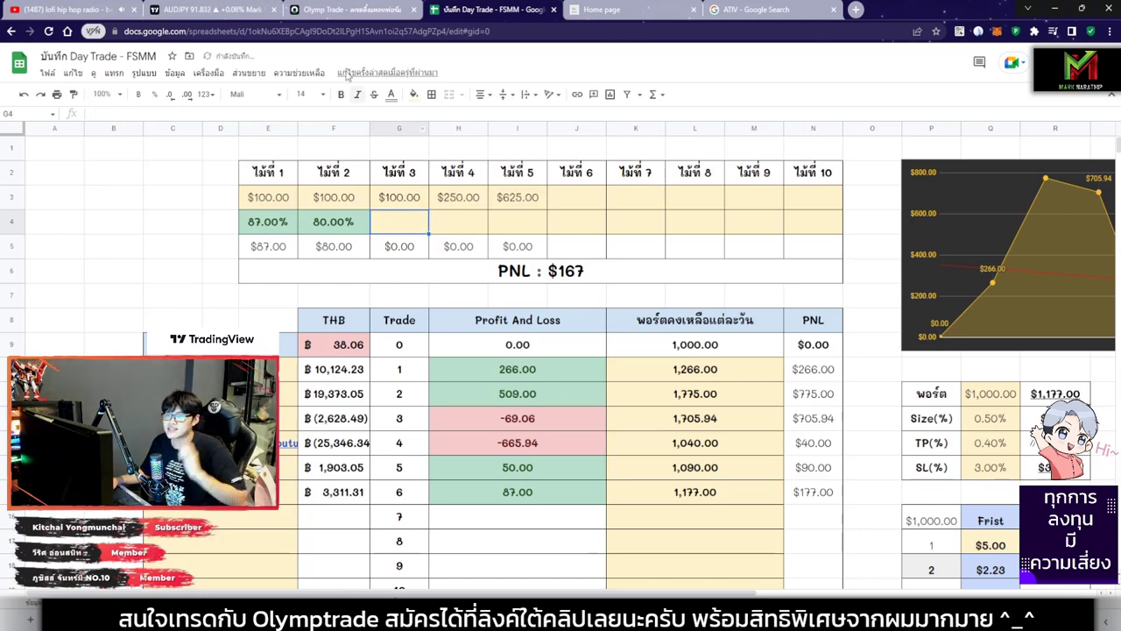
Return to Olymp Trade and place a 1-minute down trade of 100 on EUR/CAD
click(349, 10)
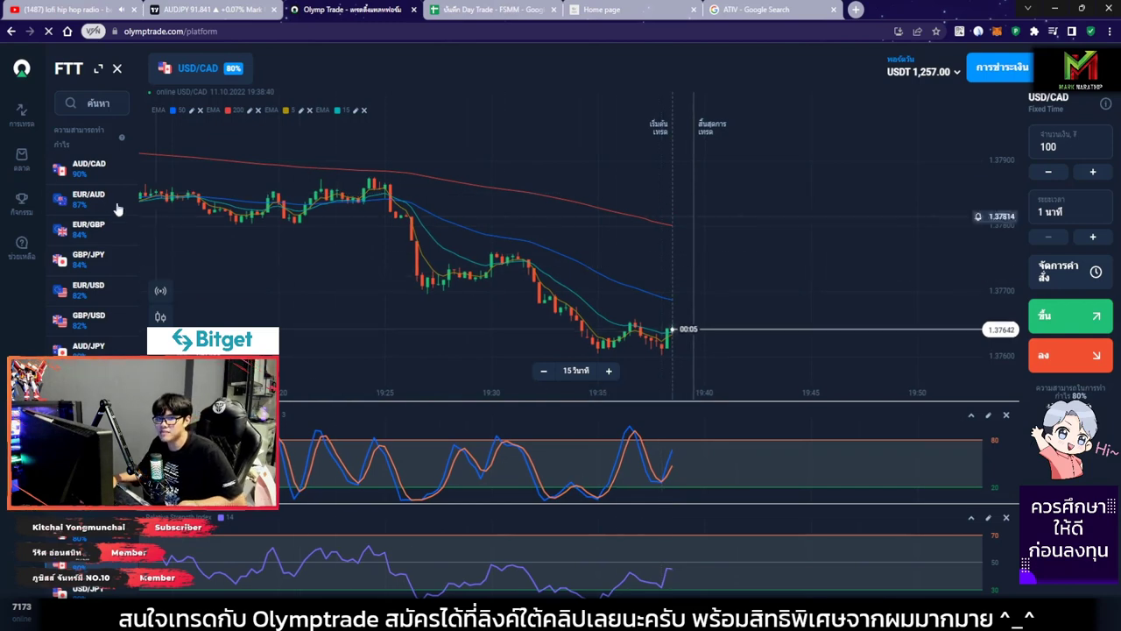
click(88, 169)
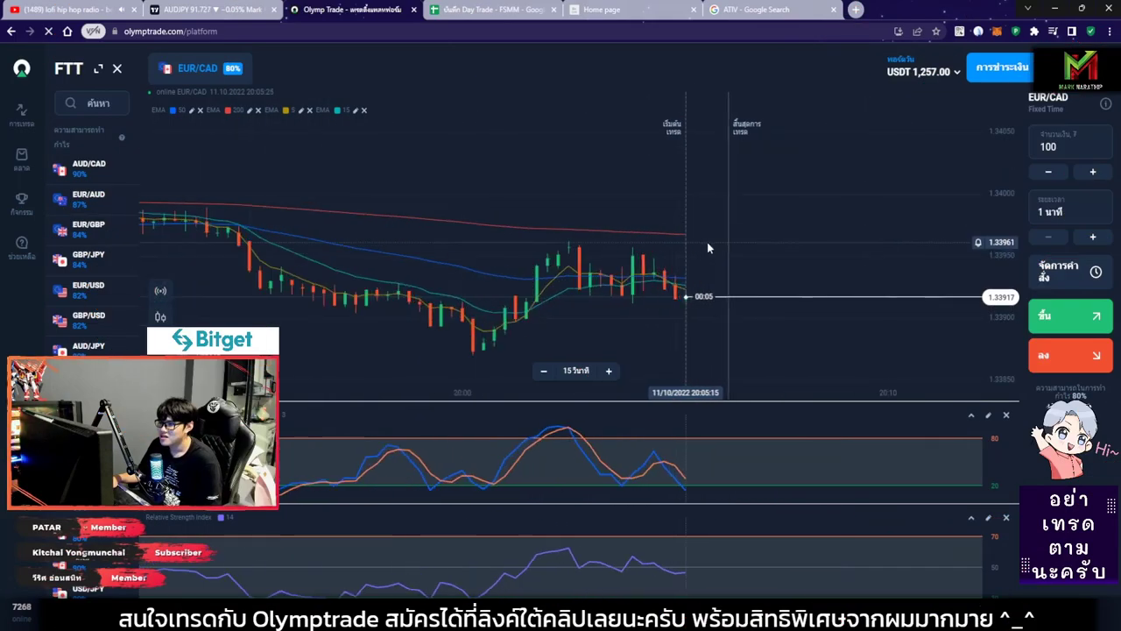
scroll(707, 242, up, 3)
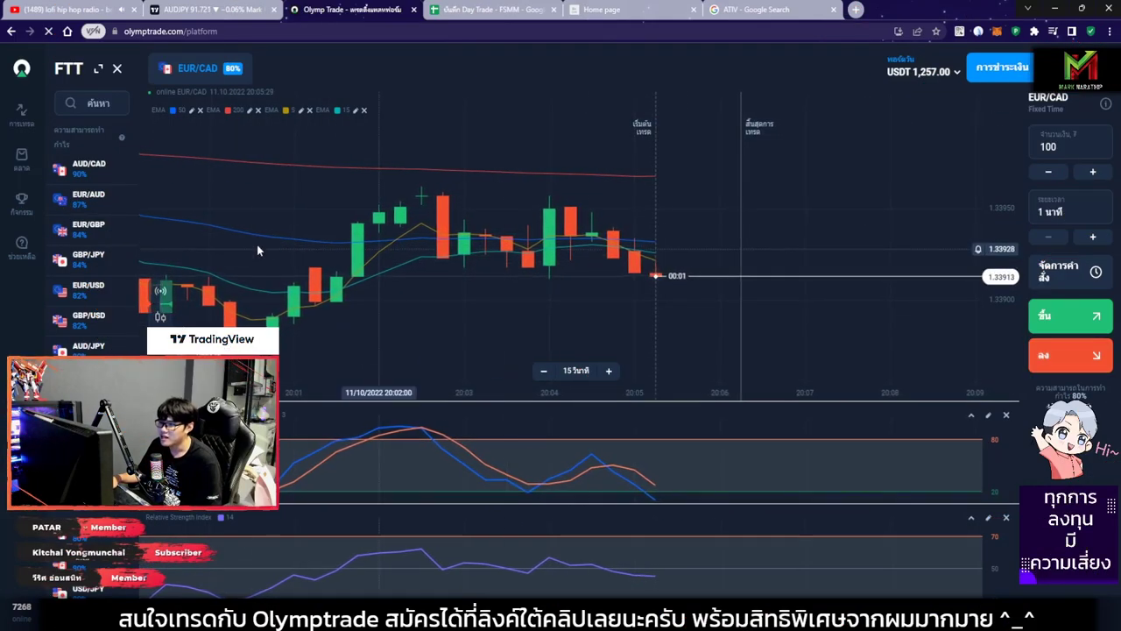
scroll(159, 235, up, 3)
click(1071, 355)
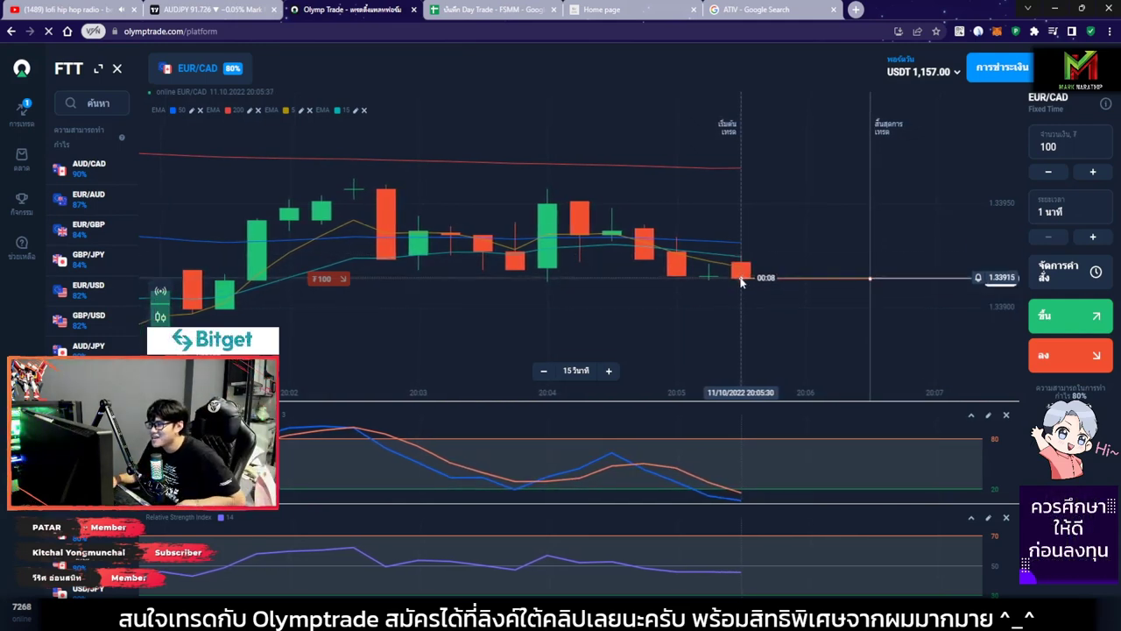
Examine the EUR/CAD chart from the broader price trend down to the recent candles around the trade entry
scroll(756, 241, down, 3)
scroll(759, 175, down, 3)
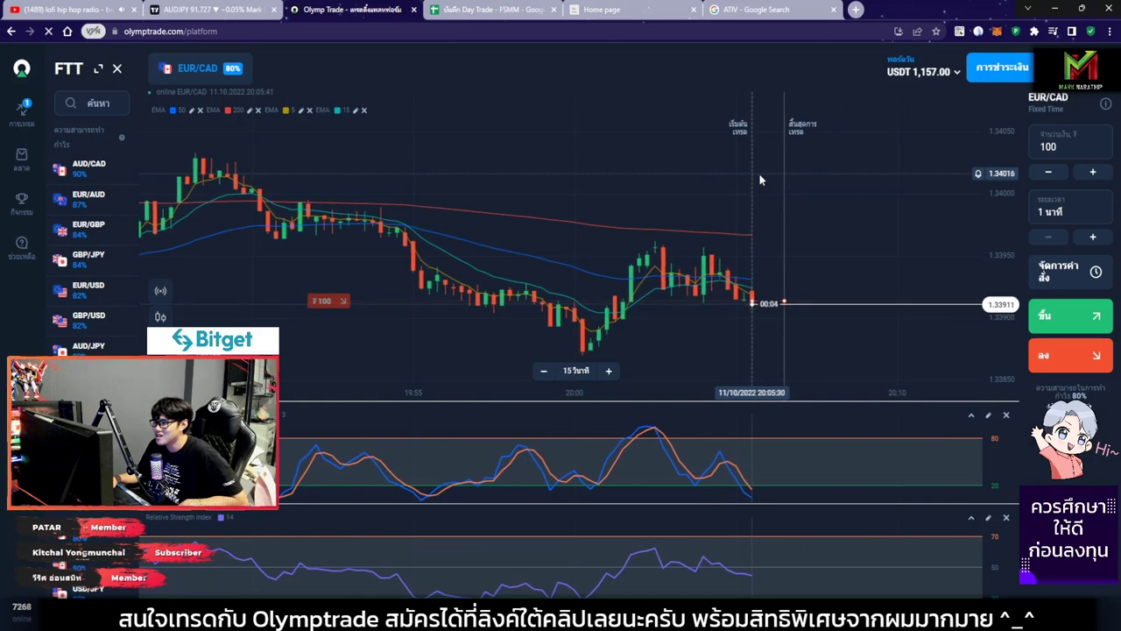
scroll(756, 180, down, 3)
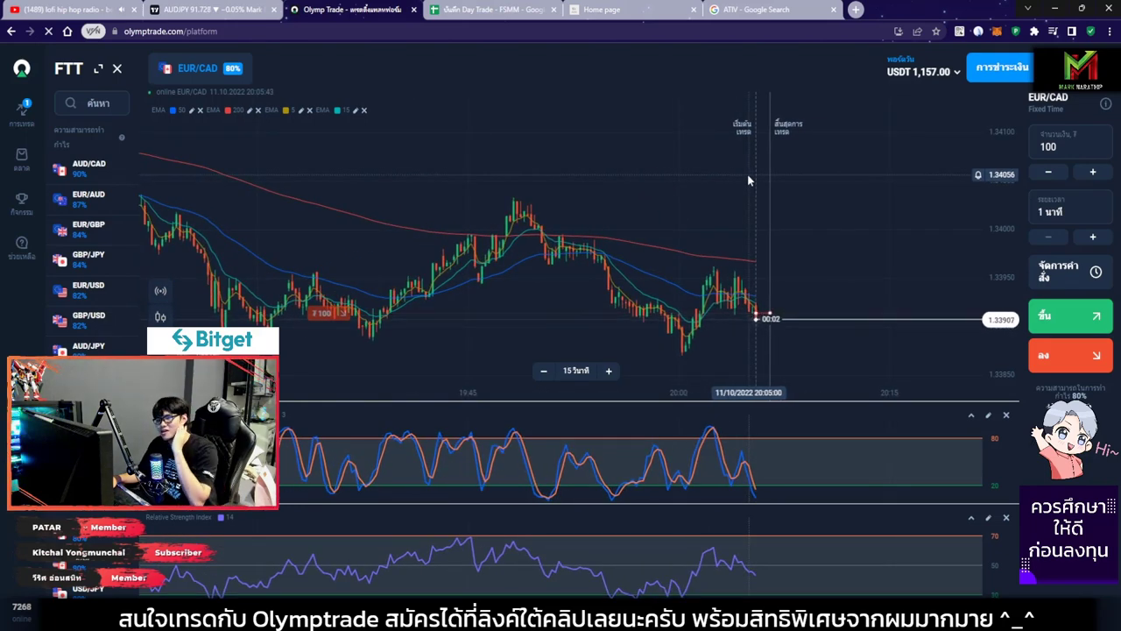
scroll(710, 175, up, 2)
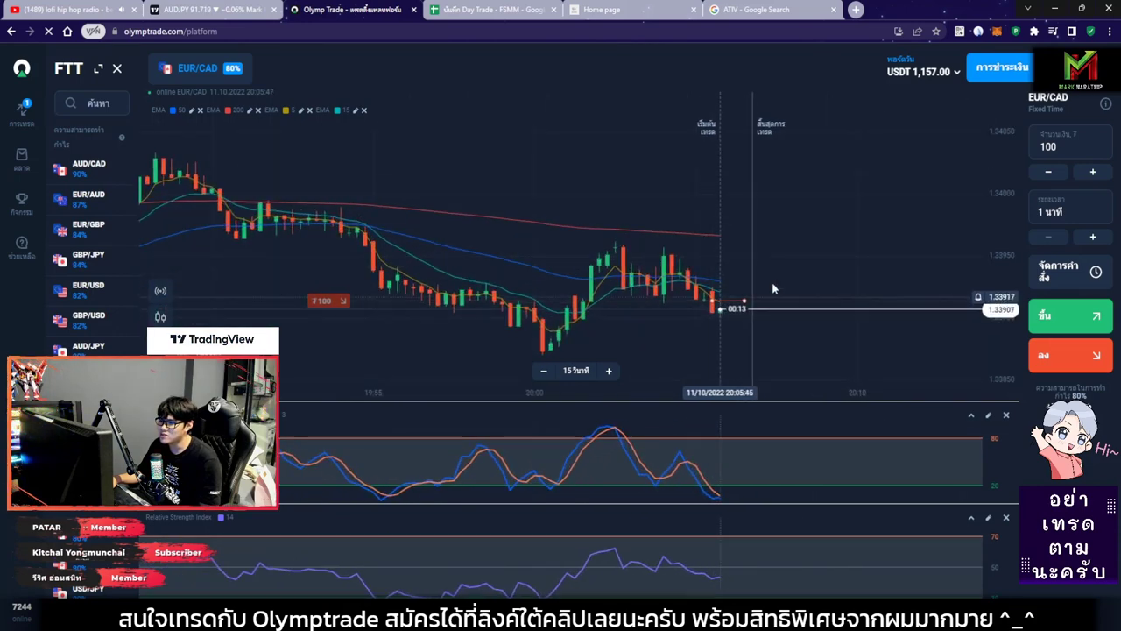
scroll(772, 281, down, 3)
drag(619, 223, 807, 234)
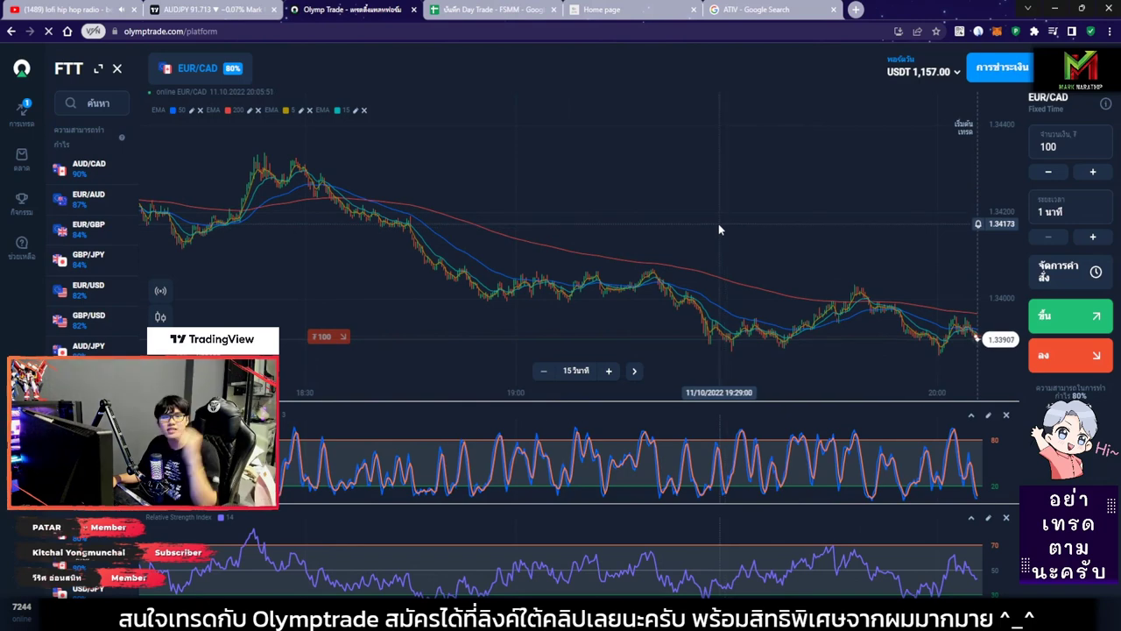
drag(711, 215, 653, 210)
scroll(823, 223, up, 3)
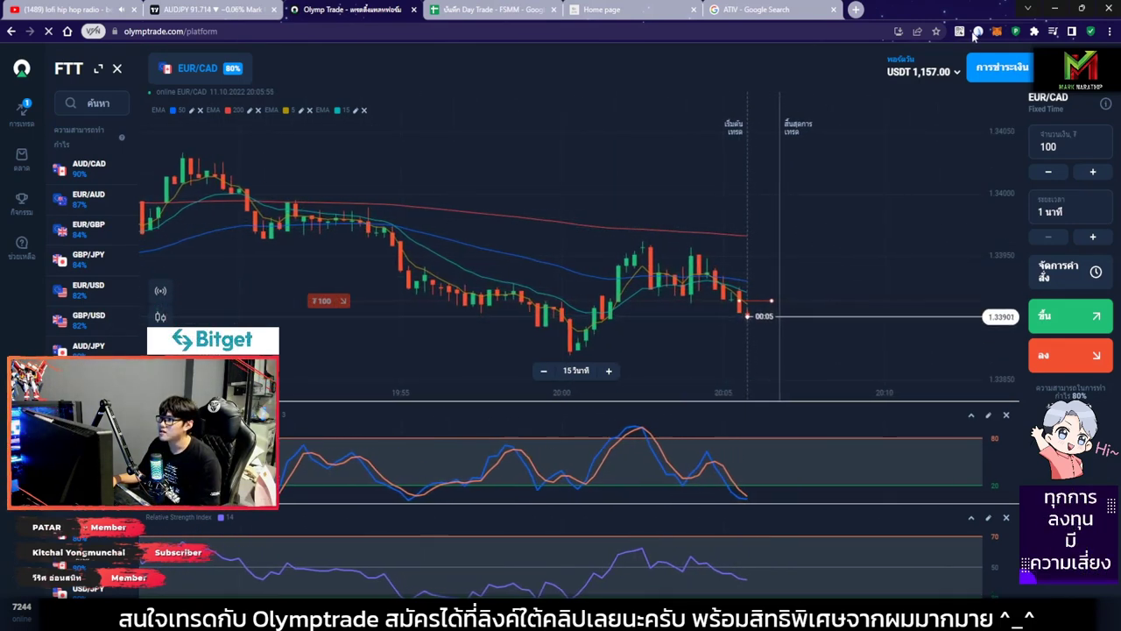
Draw a rising arrow along the EUR/CAD pullback, a falling arrow along the following decline, and descending trend arrows above the price
click(890, 62)
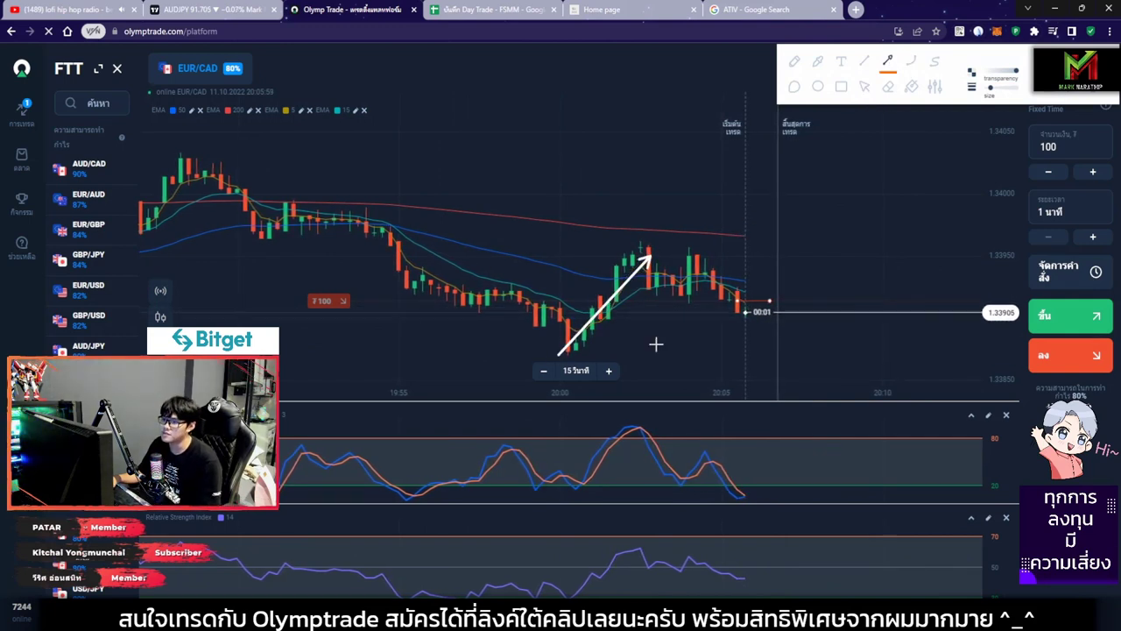
drag(652, 251, 771, 326)
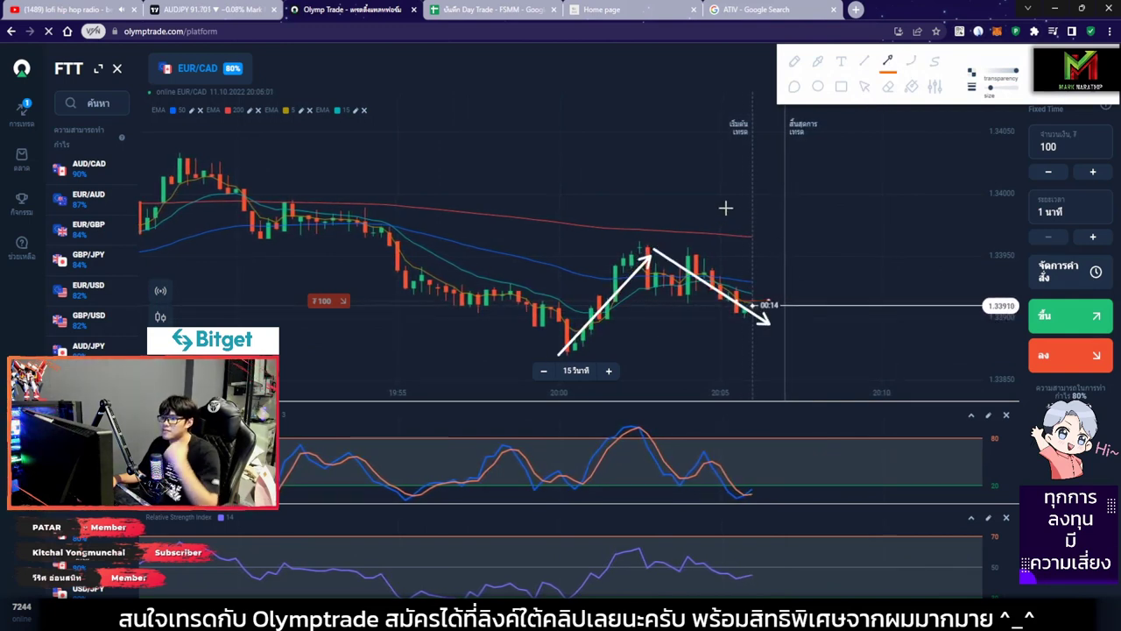
mouse_move(594, 173)
mouse_down()
mouse_move(832, 251)
mouse_move(839, 265)
mouse_up()
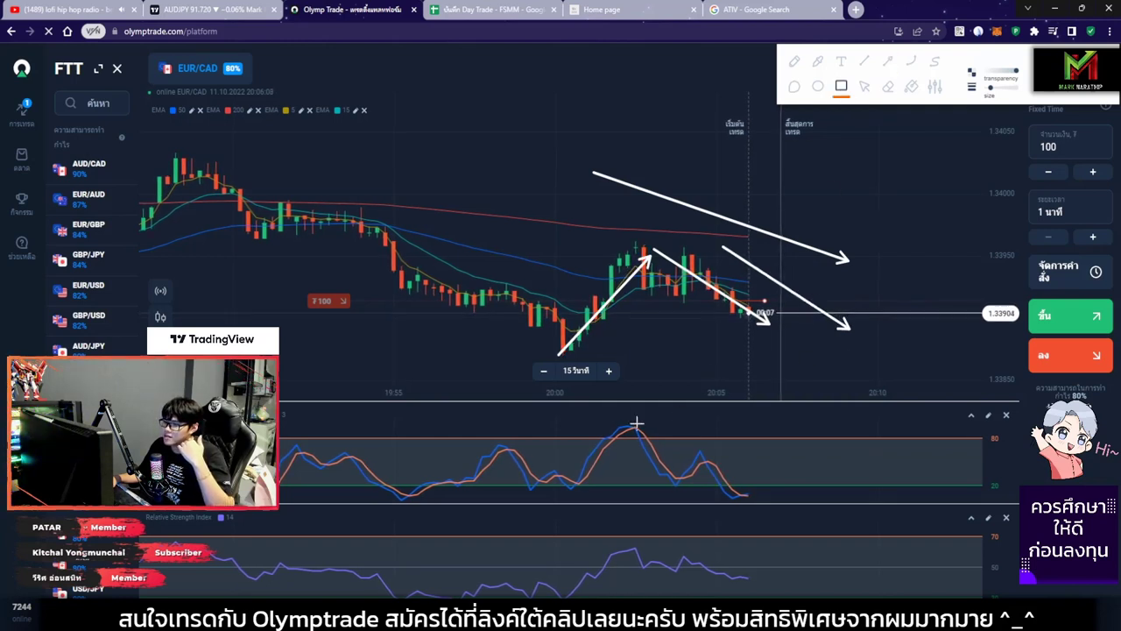
Box the oscillator's recent falling swings and draw a descending arrow across its lower highs
drag(757, 509, 764, 513)
click(888, 66)
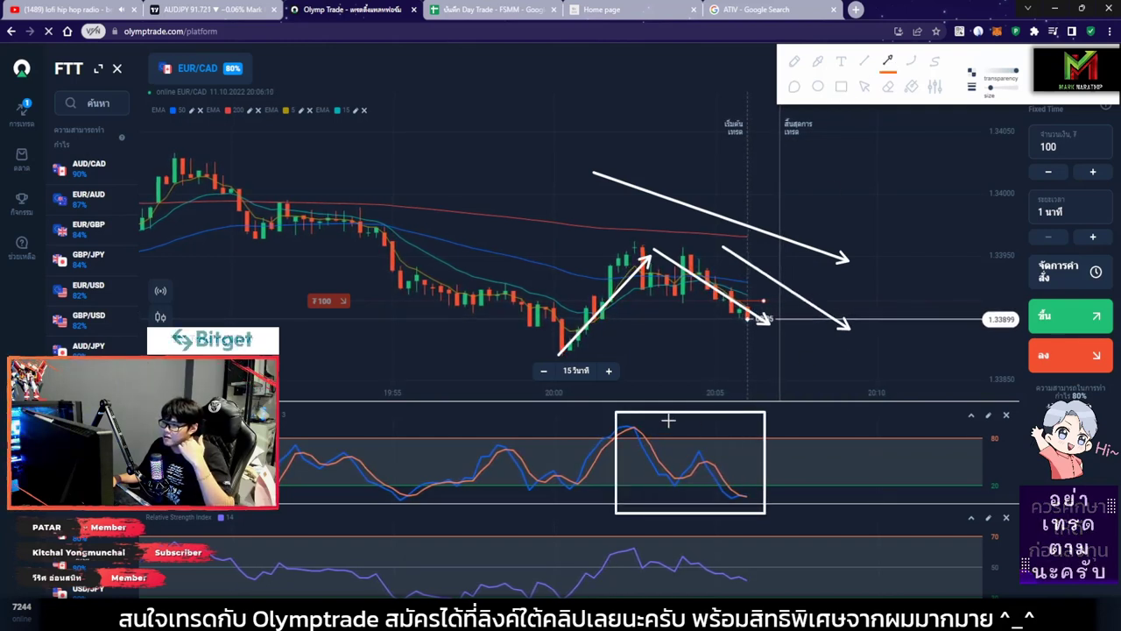
mouse_move(622, 408)
mouse_down()
mouse_move(742, 443)
mouse_move(757, 478)
mouse_up()
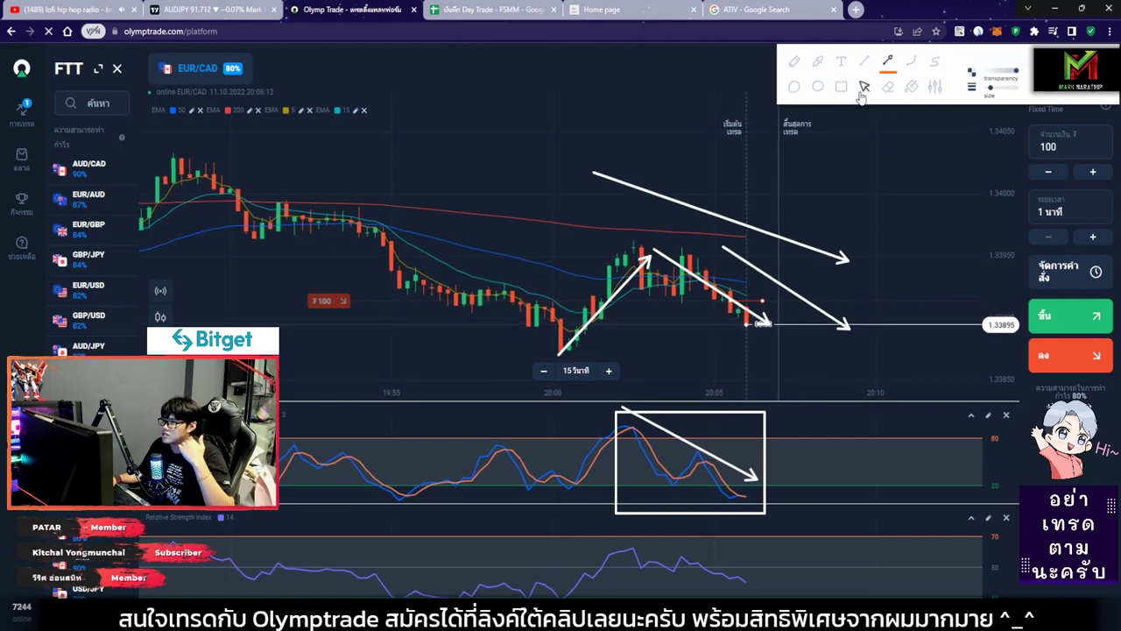
Clear the annotations from the EUR/CAD chart and follow the open down trade through its expiry
click(911, 86)
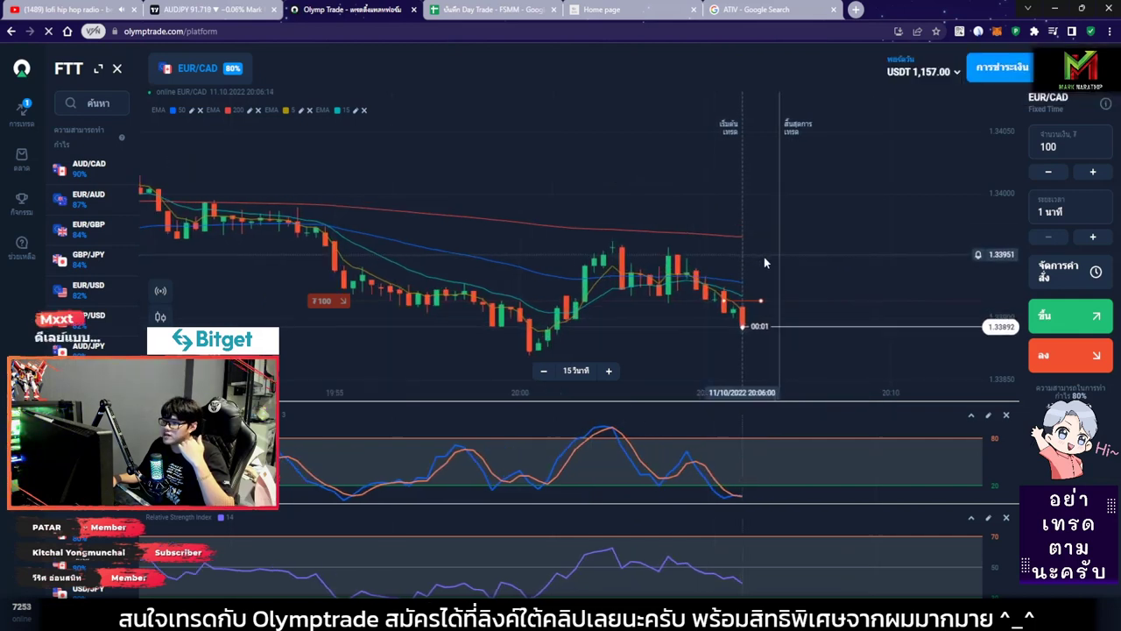
scroll(763, 259, up, 2)
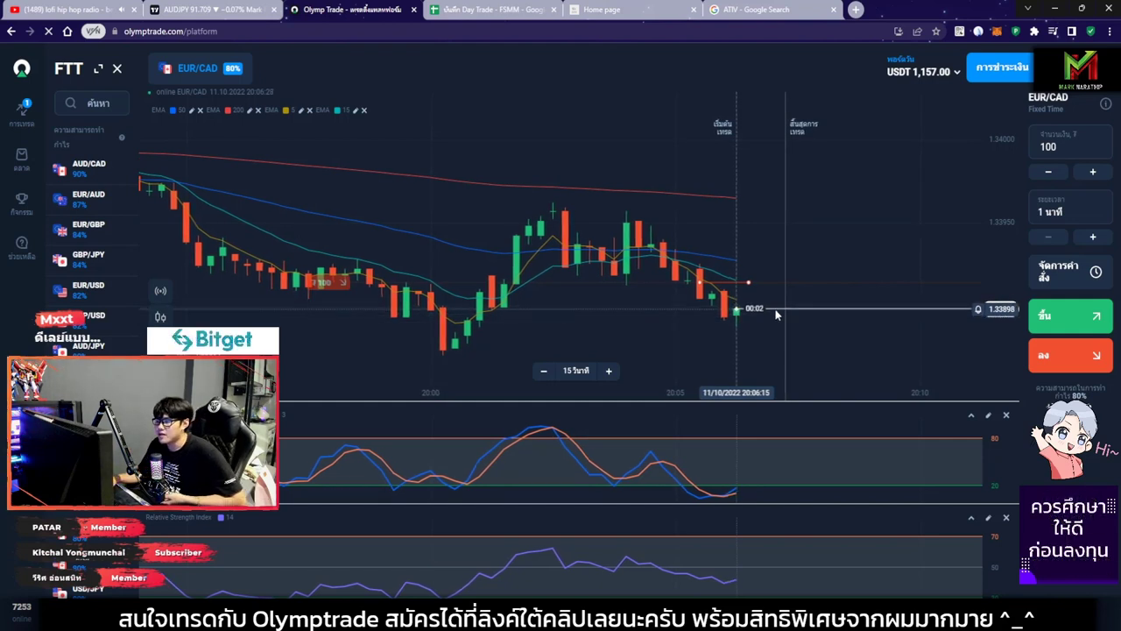
scroll(785, 323, up, 3)
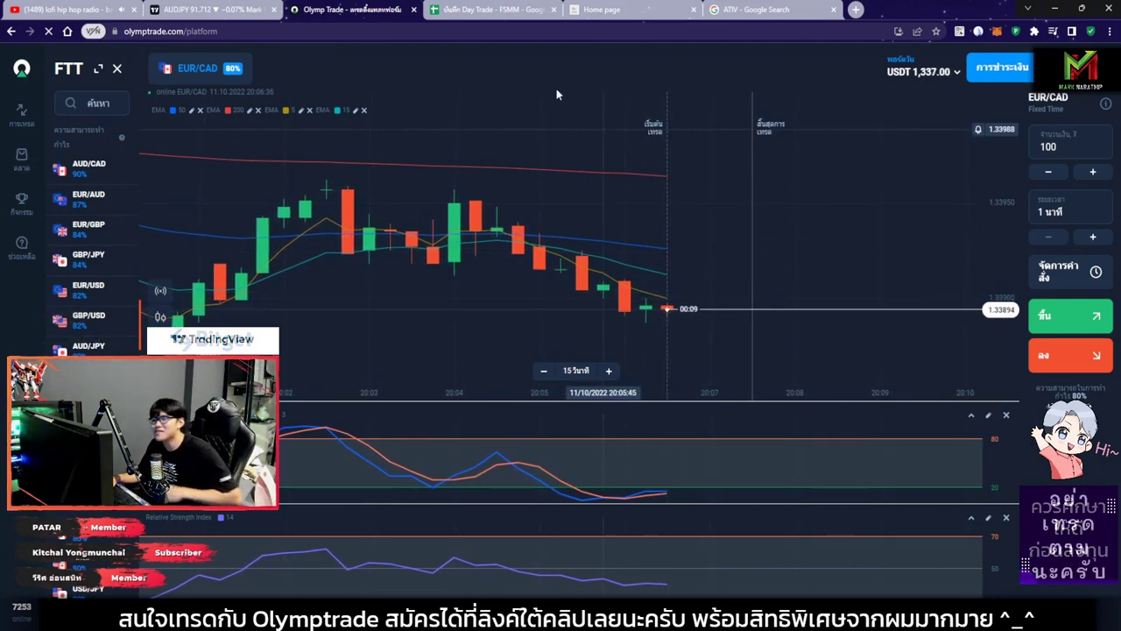
Log an 80% return for the third trade in the Day Trade spreadsheet and set the portfolio balance of Trade row 6 to 1,337
click(493, 10)
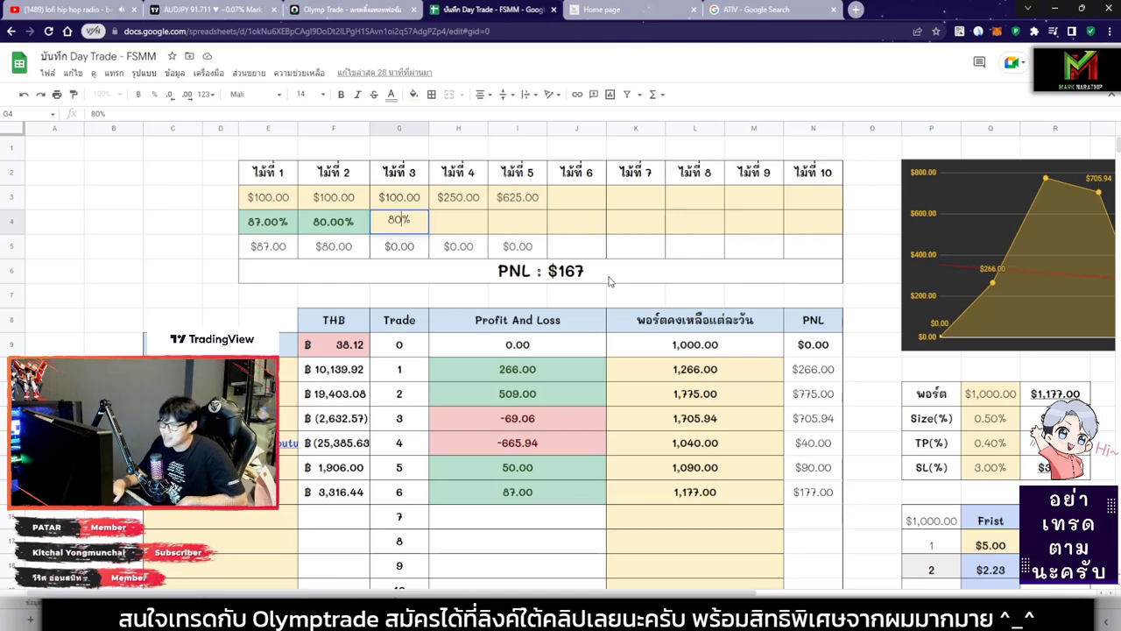
click(354, 10)
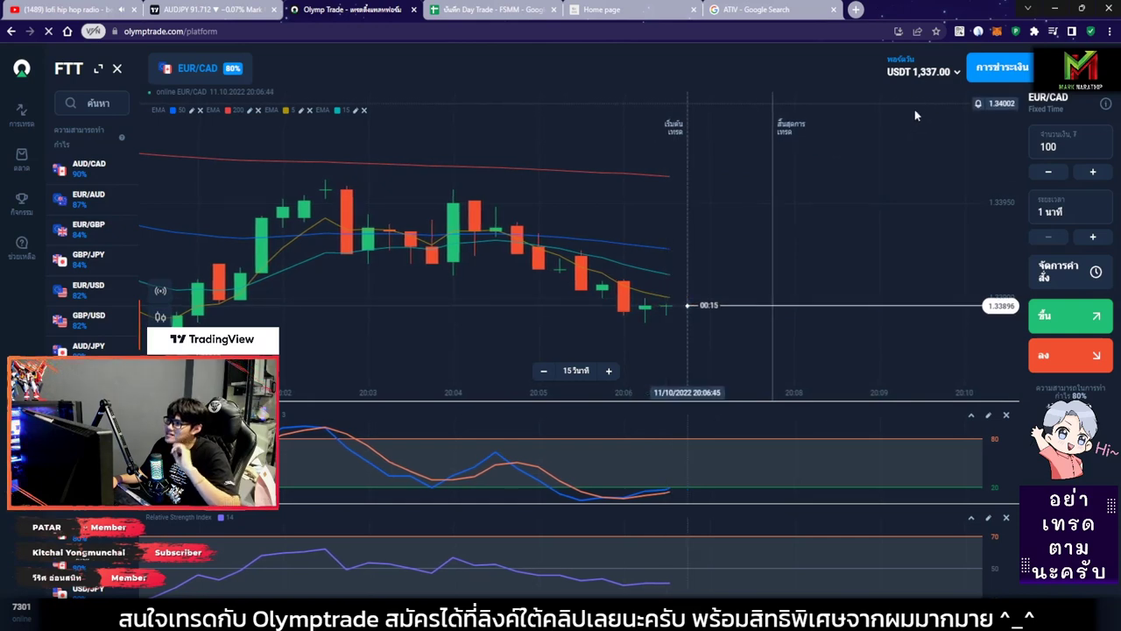
key(ctrl+Tab)
click(674, 494)
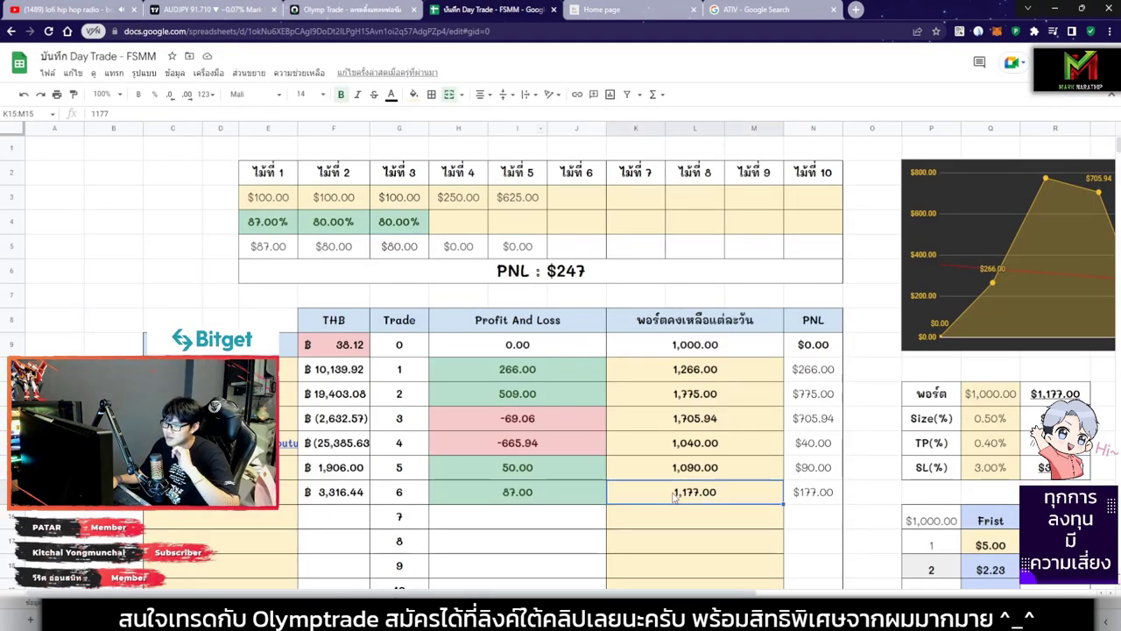
text(1,337)
key(Return)
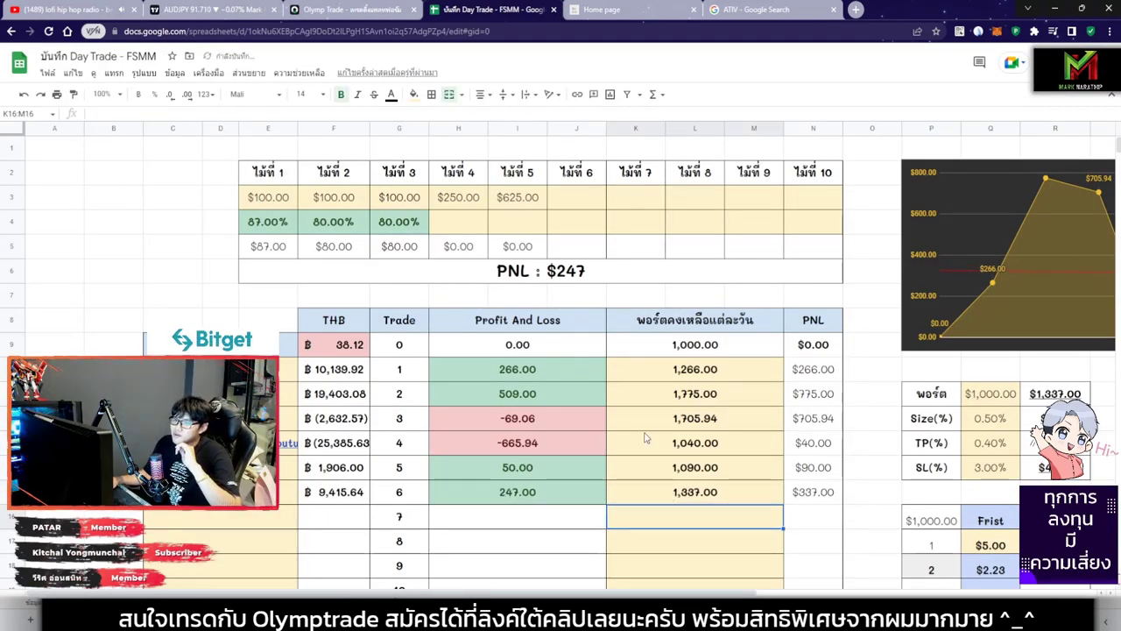
Review the profit and THB amounts of Trade row 6 in the spreadsheet, with a look back at the EUR/CAD chart
scroll(614, 322, down, 2)
click(517, 392)
scroll(517, 289, down, 2)
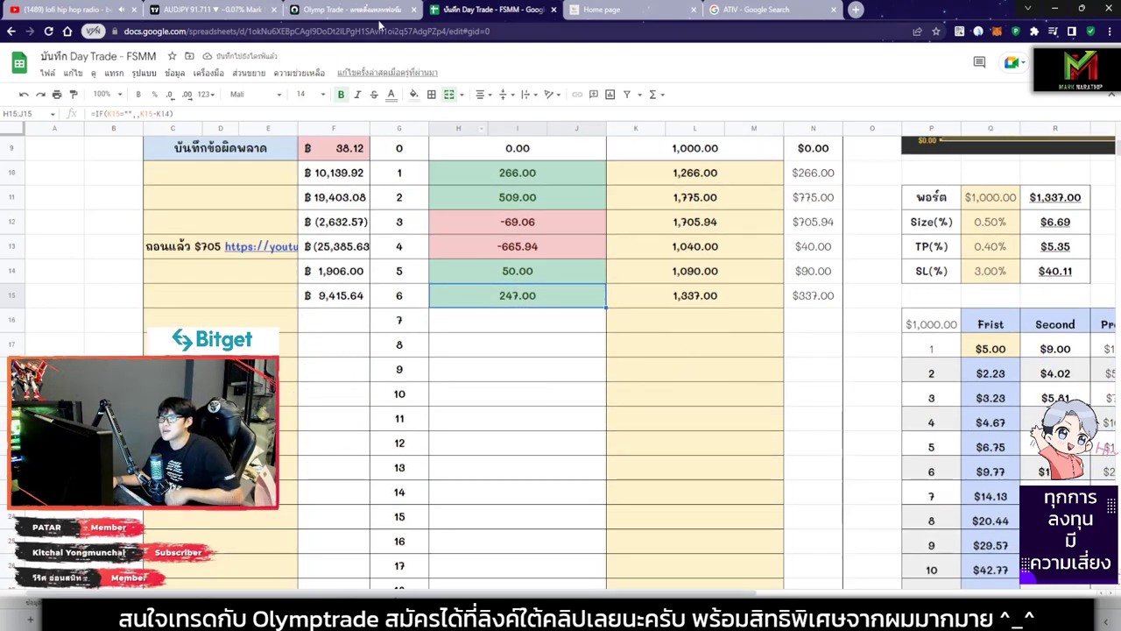
click(377, 12)
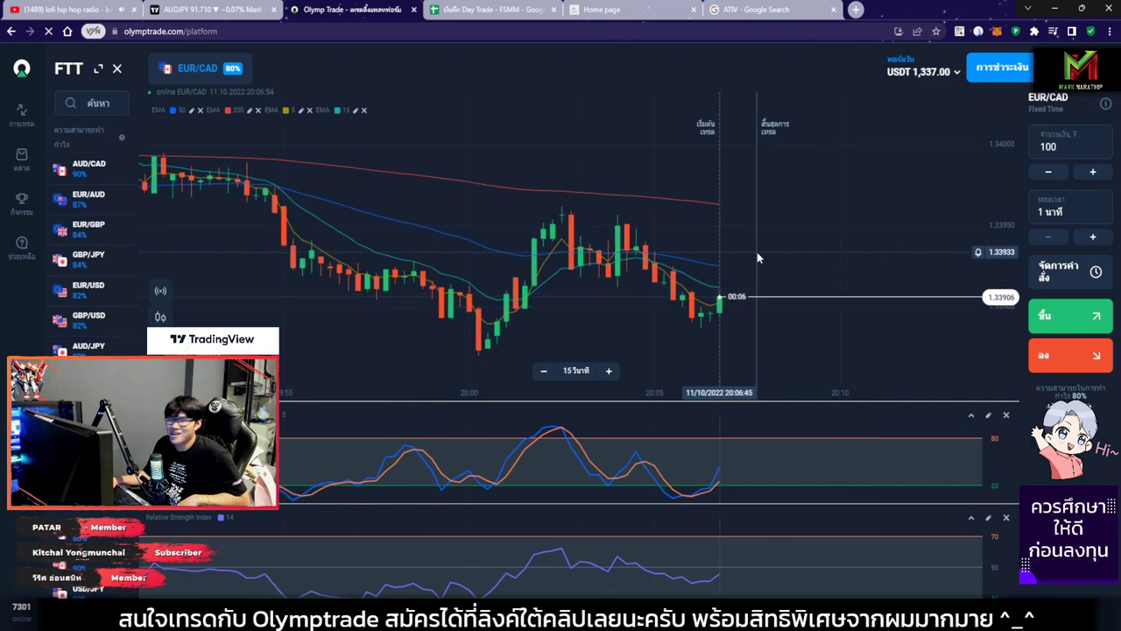
click(488, 9)
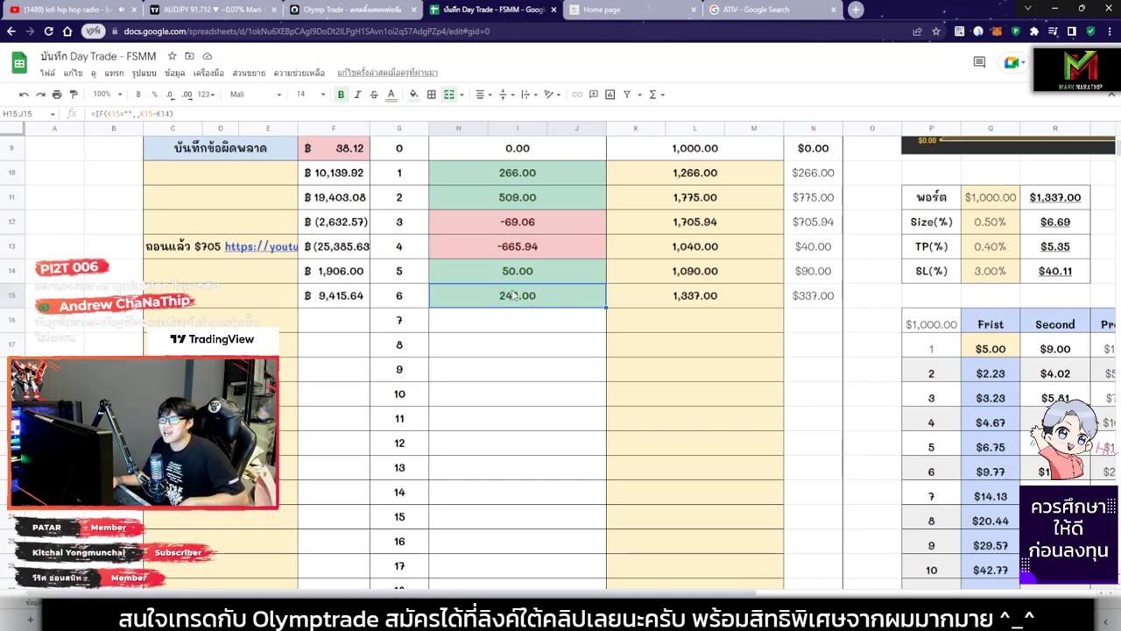
click(333, 298)
scroll(325, 300, down, 1)
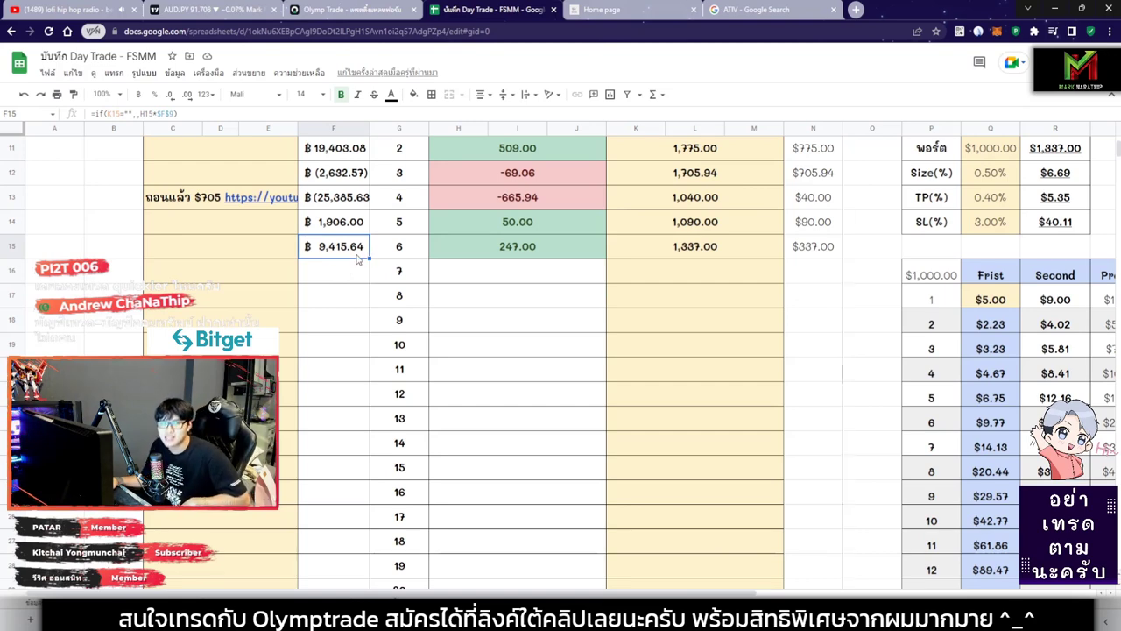
scroll(474, 256, up, 5)
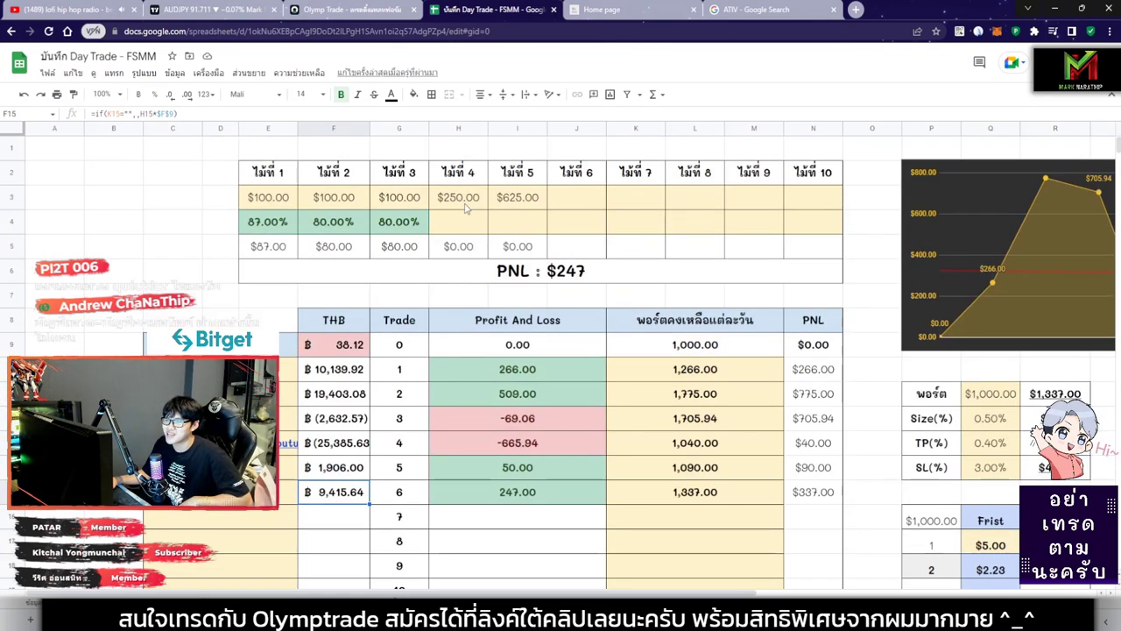
Set the fourth trade's stake to $100 in the spreadsheet
click(478, 204)
text(100)
key(Return)
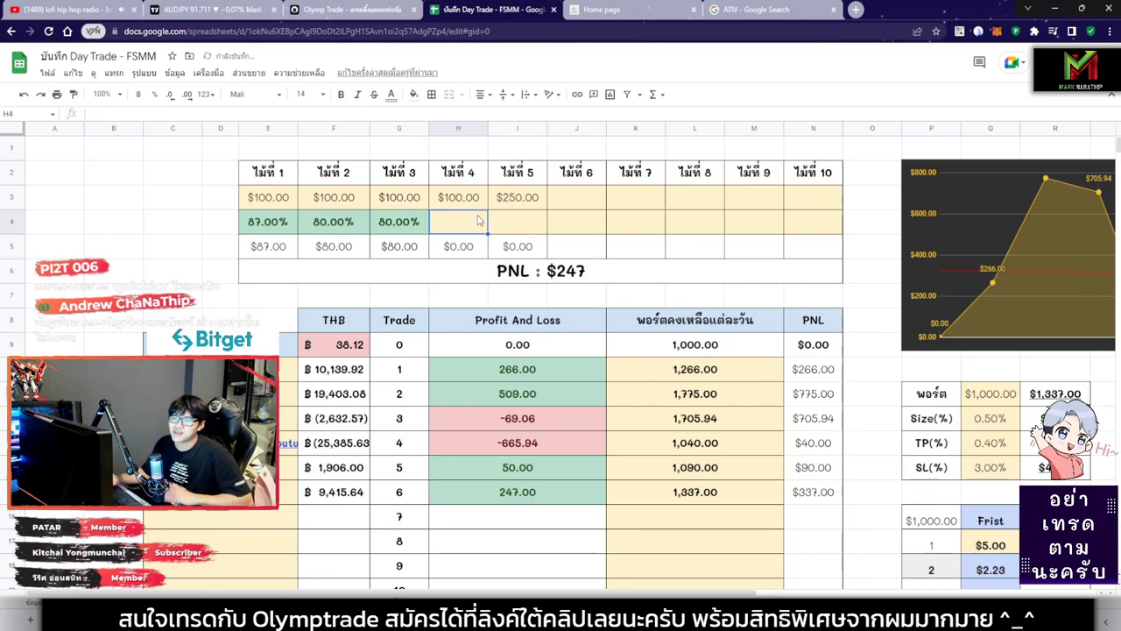
Switch to the trading platform and open a 1-minute down trade of 100 on EUR/AUD
click(324, 9)
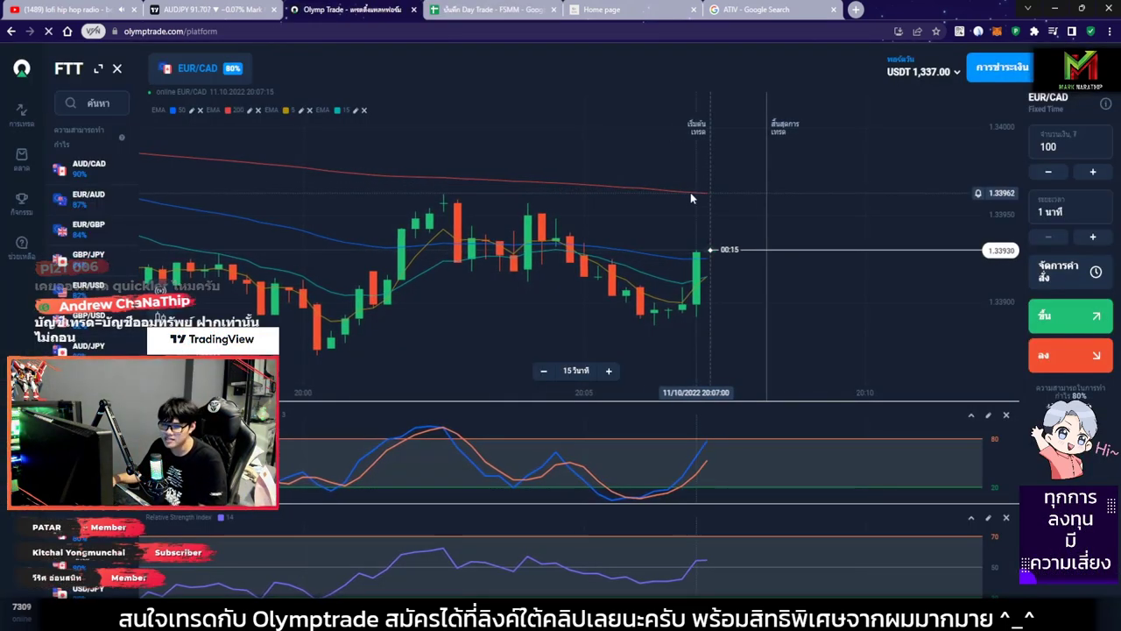
scroll(691, 192, down, 5)
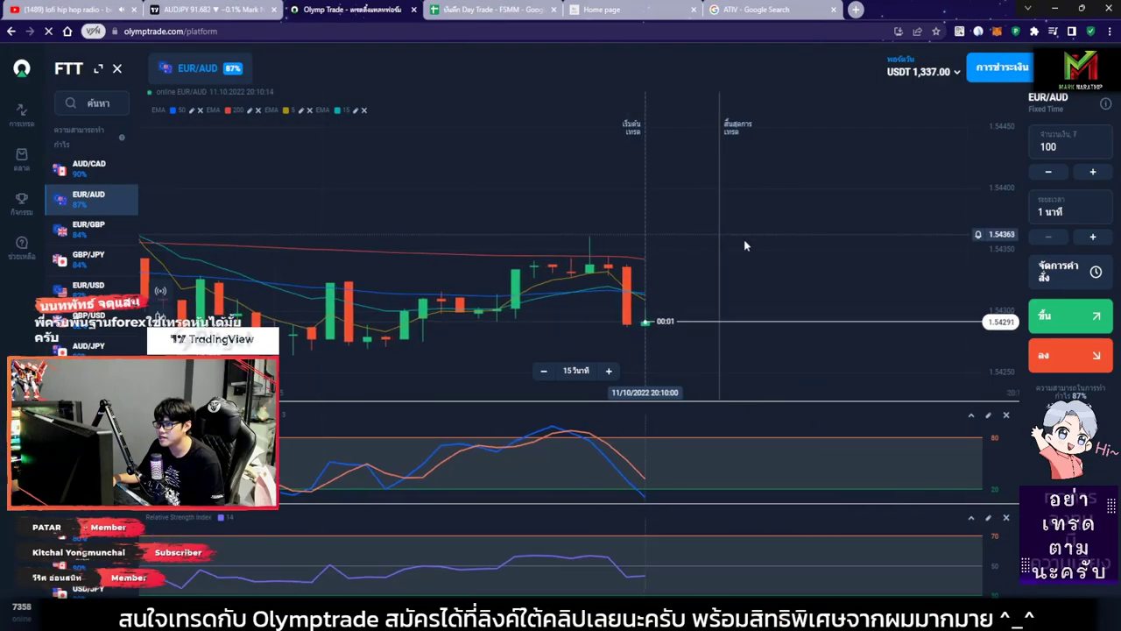
click(1041, 370)
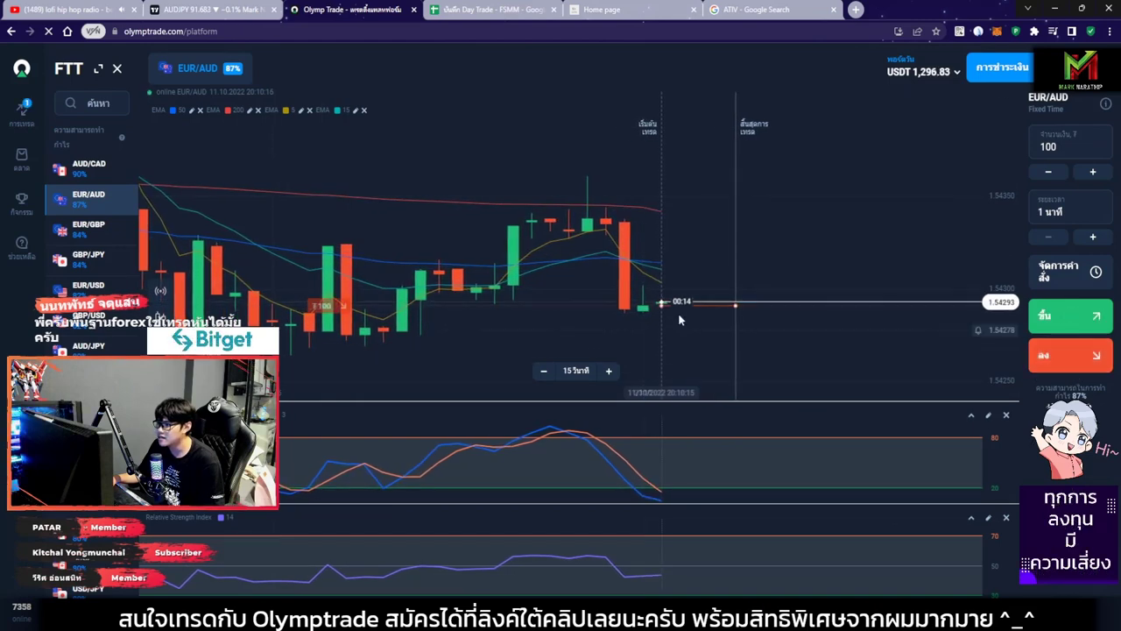
scroll(701, 243, down, 5)
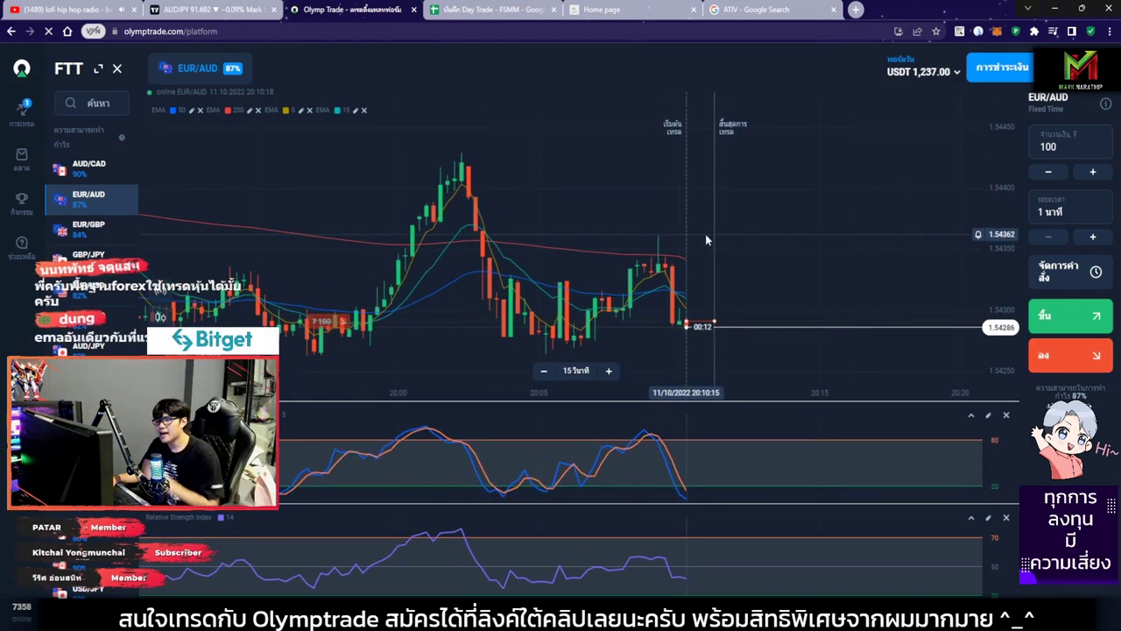
Draw a descending arrow above the price along the broader EUR/AUD downtrend
click(491, 10)
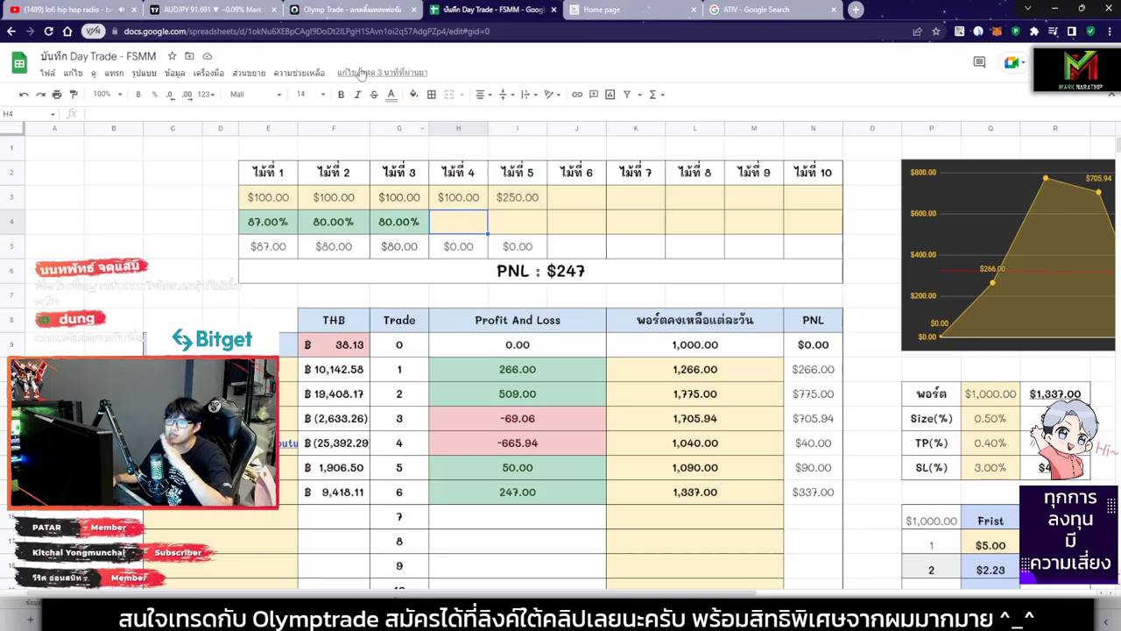
click(350, 9)
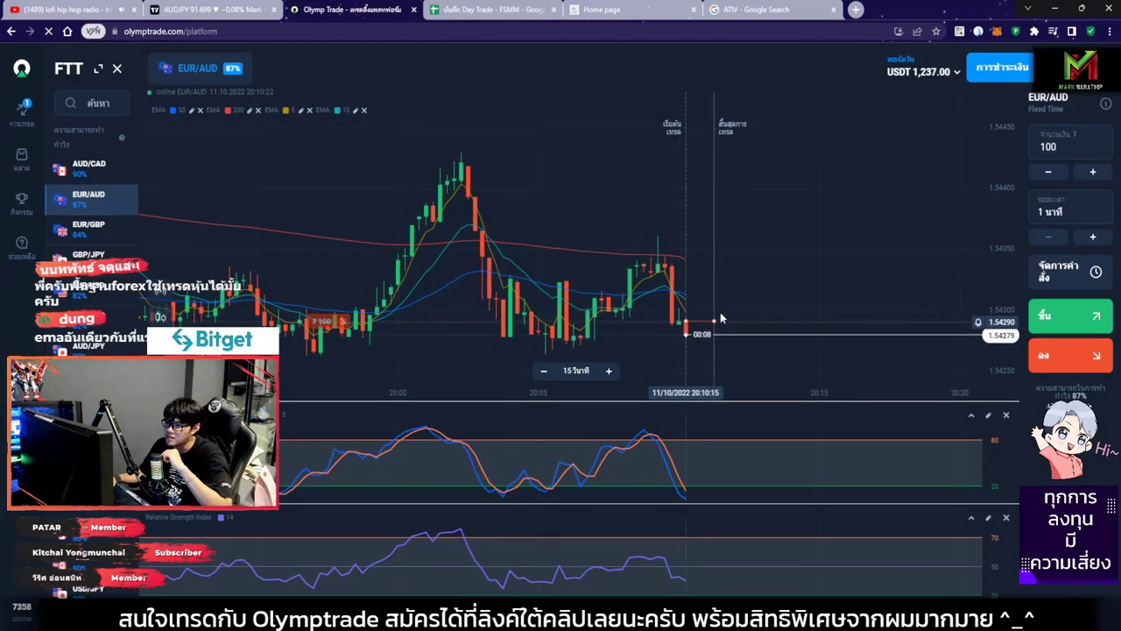
scroll(721, 318, down, 5)
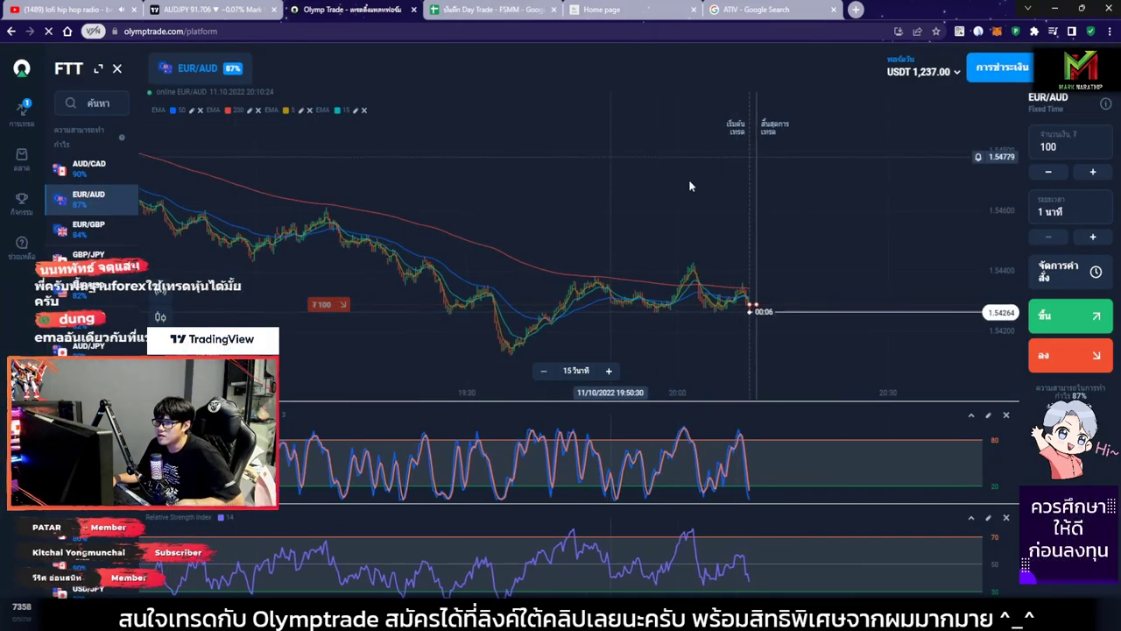
drag(688, 186, 793, 197)
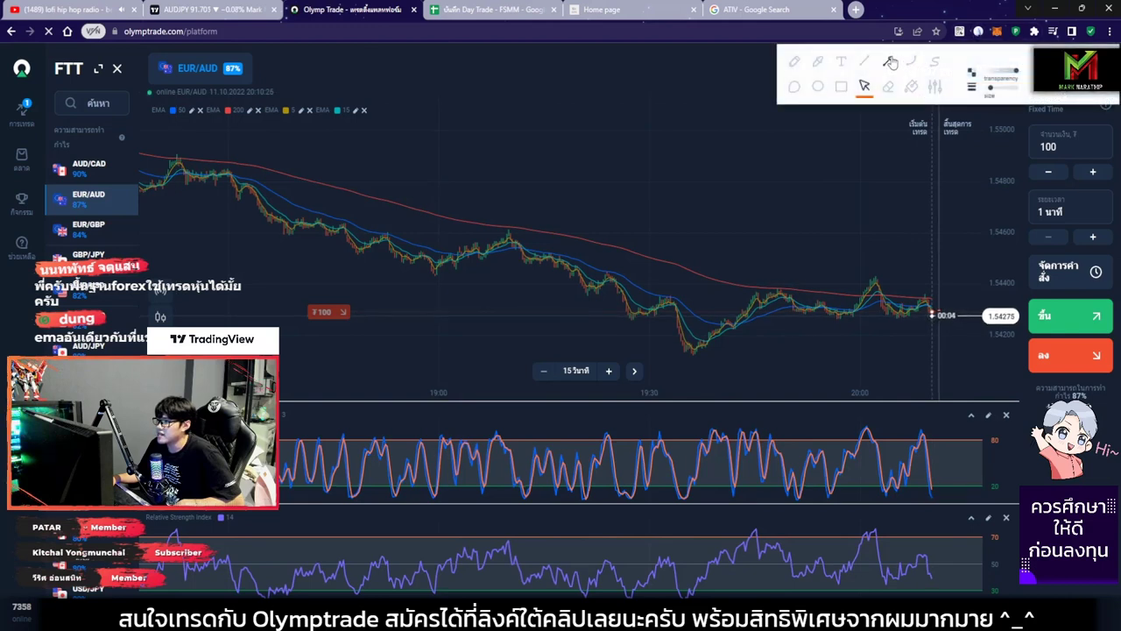
click(889, 62)
drag(187, 128, 938, 281)
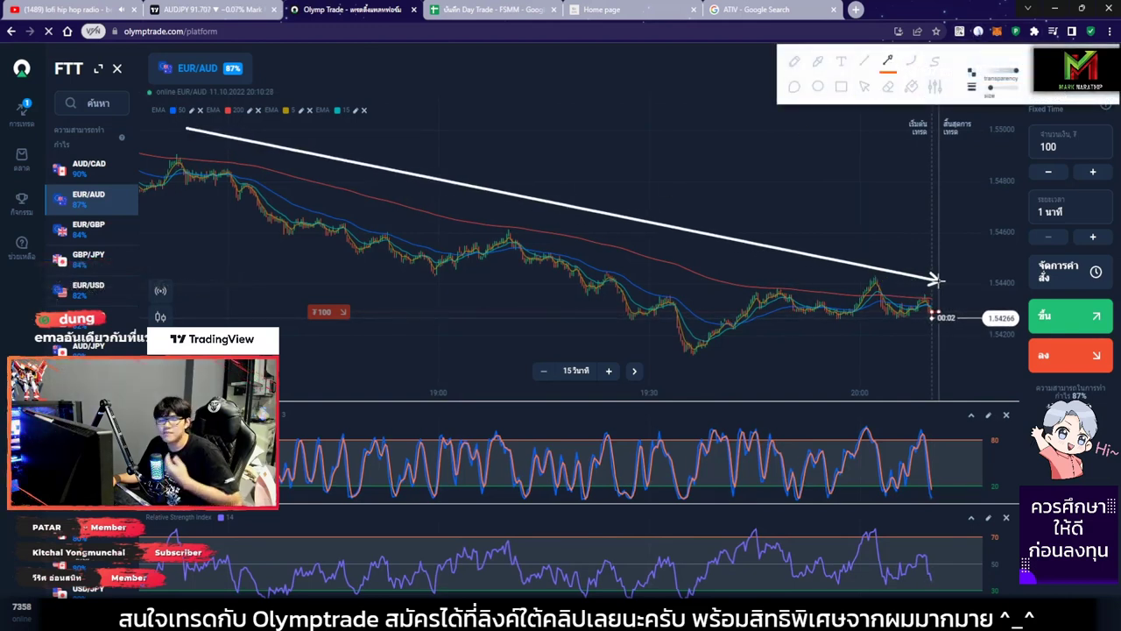
Replace the broad trend arrow with a rising arrow along the recent EUR/AUD pullback and descending arrows above and after it
click(911, 85)
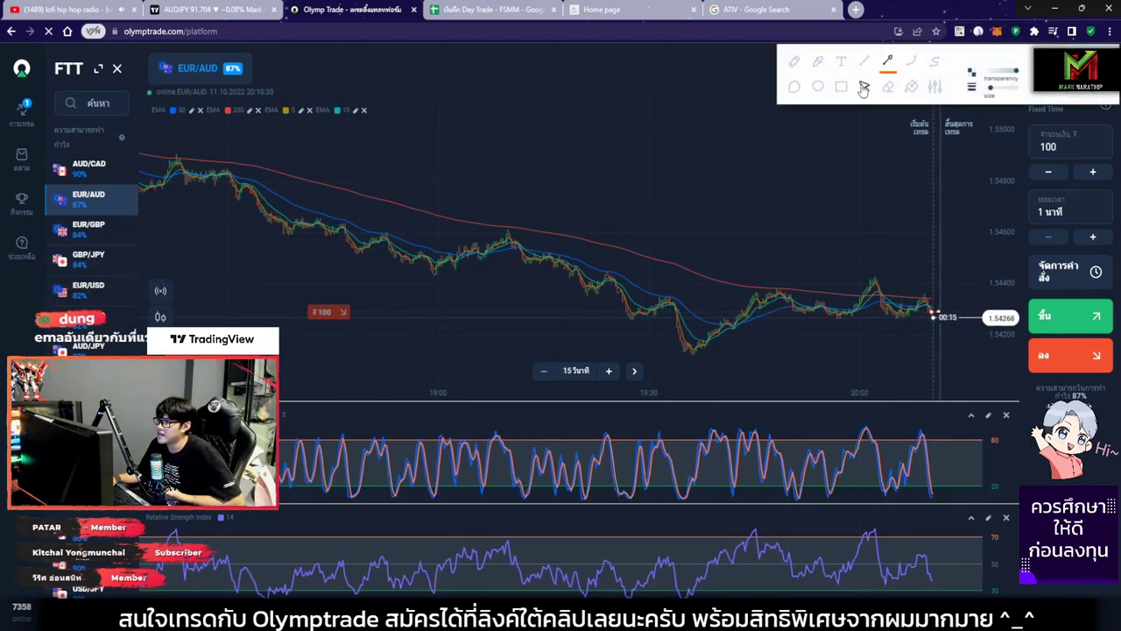
click(865, 85)
scroll(791, 237, up, 5)
click(889, 61)
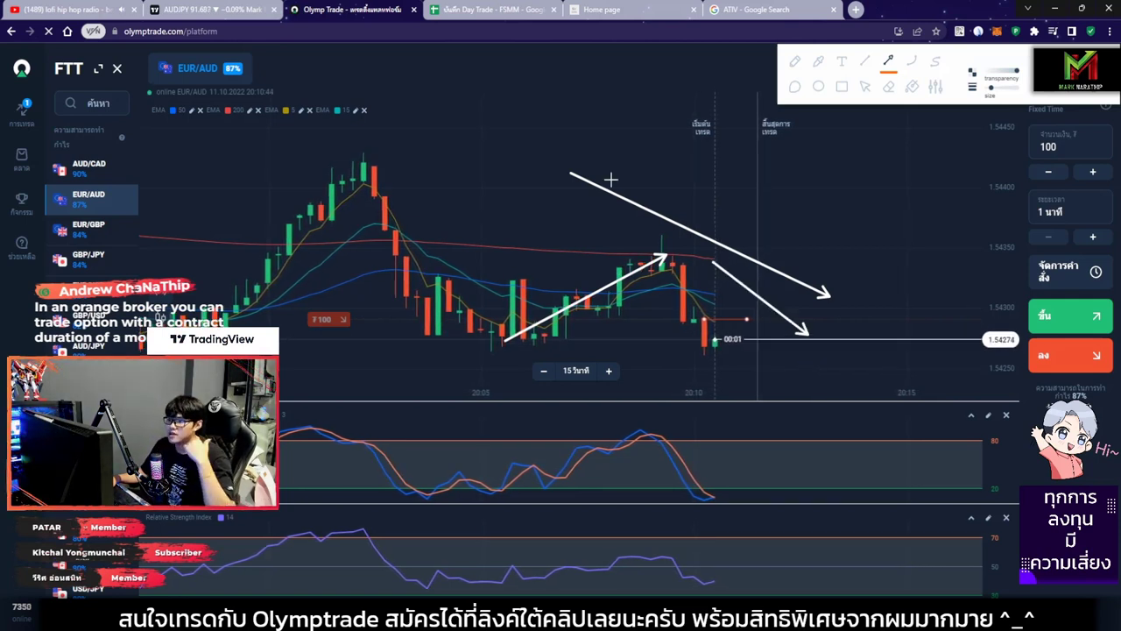
drag(578, 151, 837, 286)
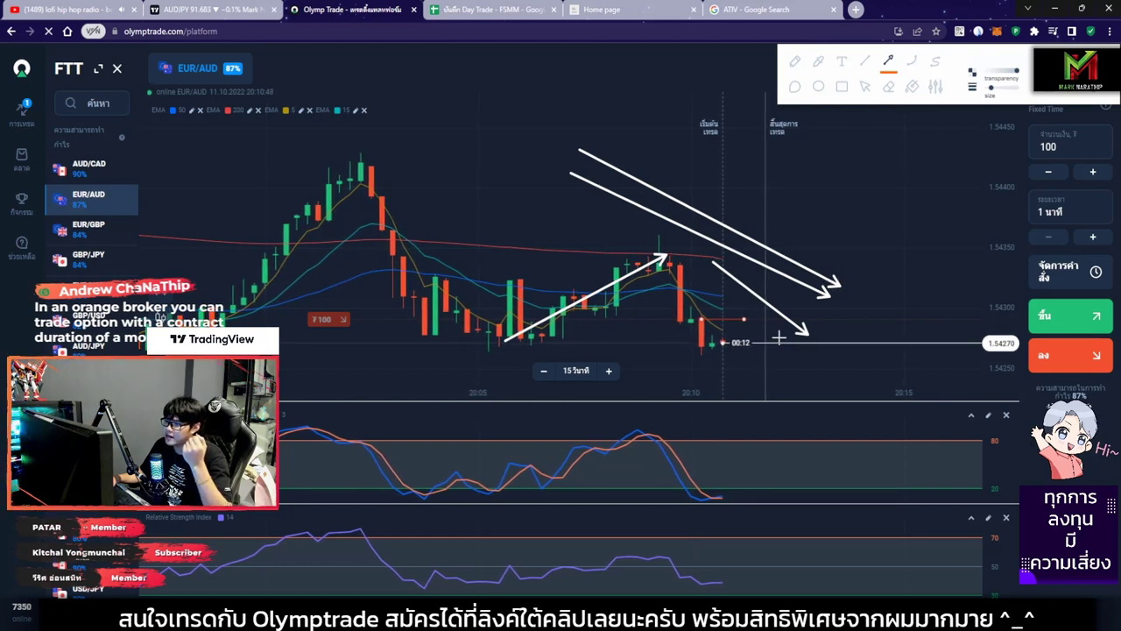
drag(720, 278, 813, 352)
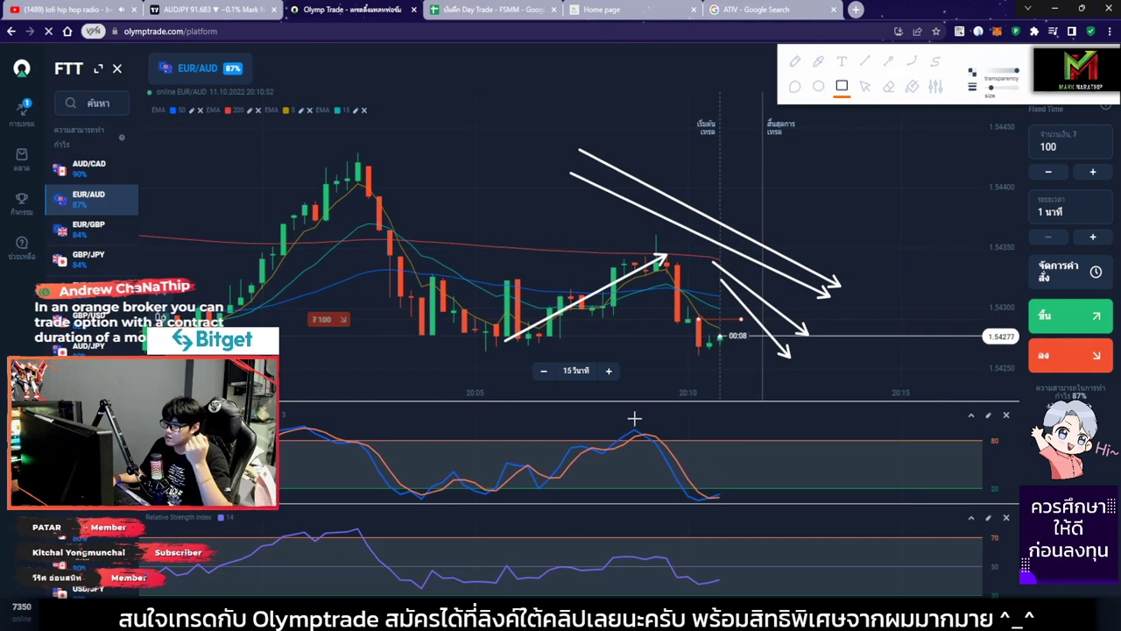
Box the oscillator's latest fall with a descending arrow inside, and clear the annotations to follow the EUR/AUD trade through its expiry
drag(625, 413, 769, 510)
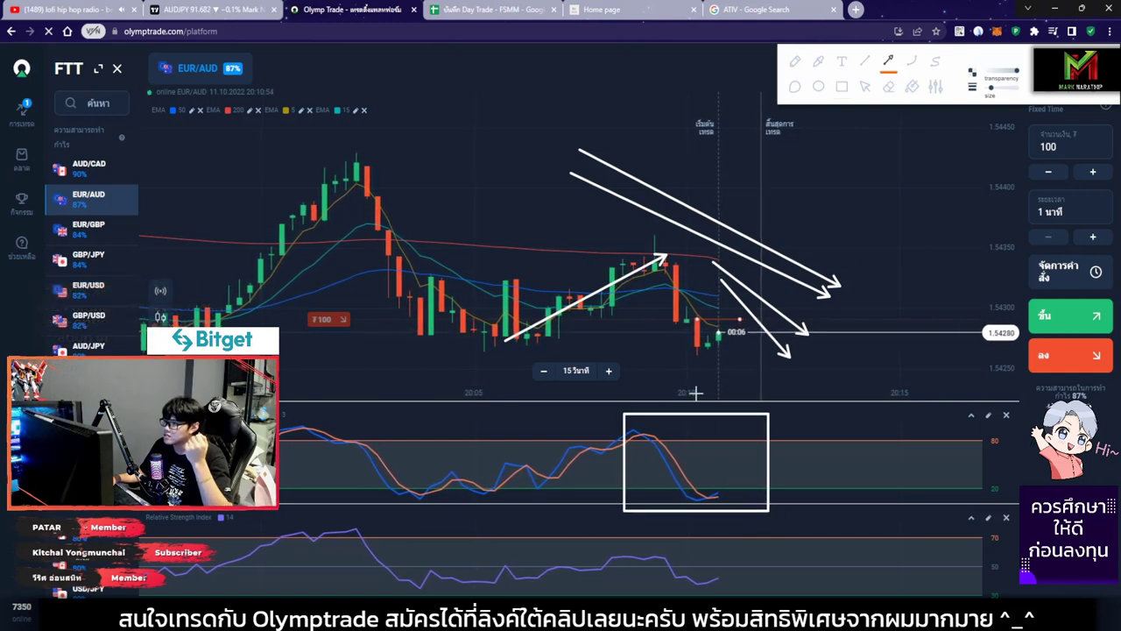
drag(643, 411, 739, 478)
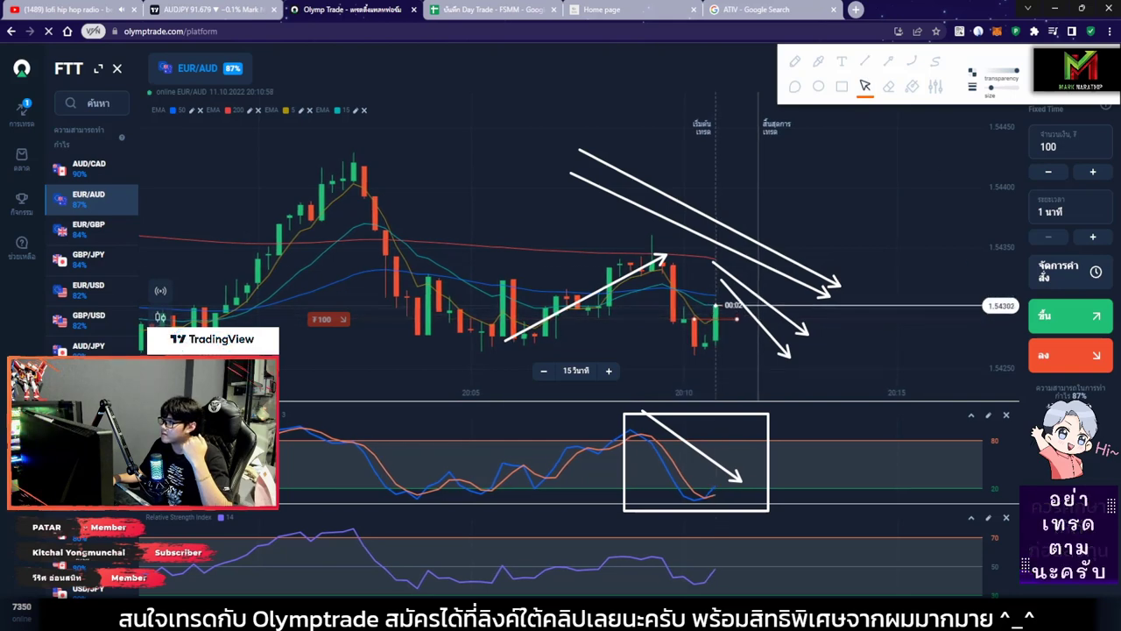
click(865, 86)
scroll(715, 340, up, 5)
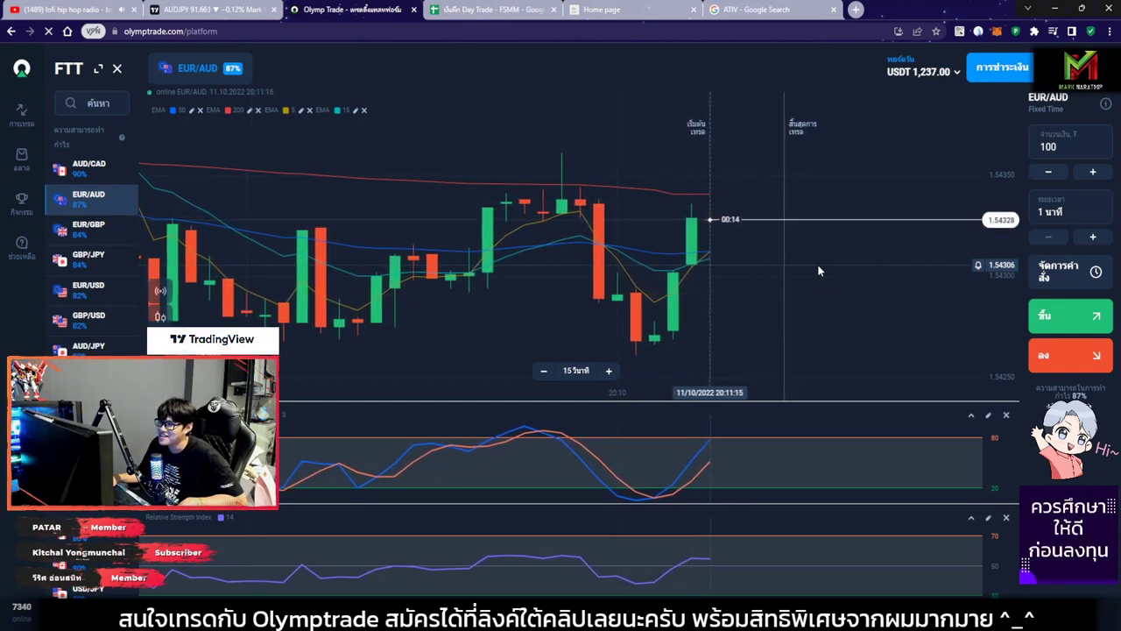
Record a -100% result for the fourth trade in the Day Trade spreadsheet and check the fifth trade's stake
click(508, 9)
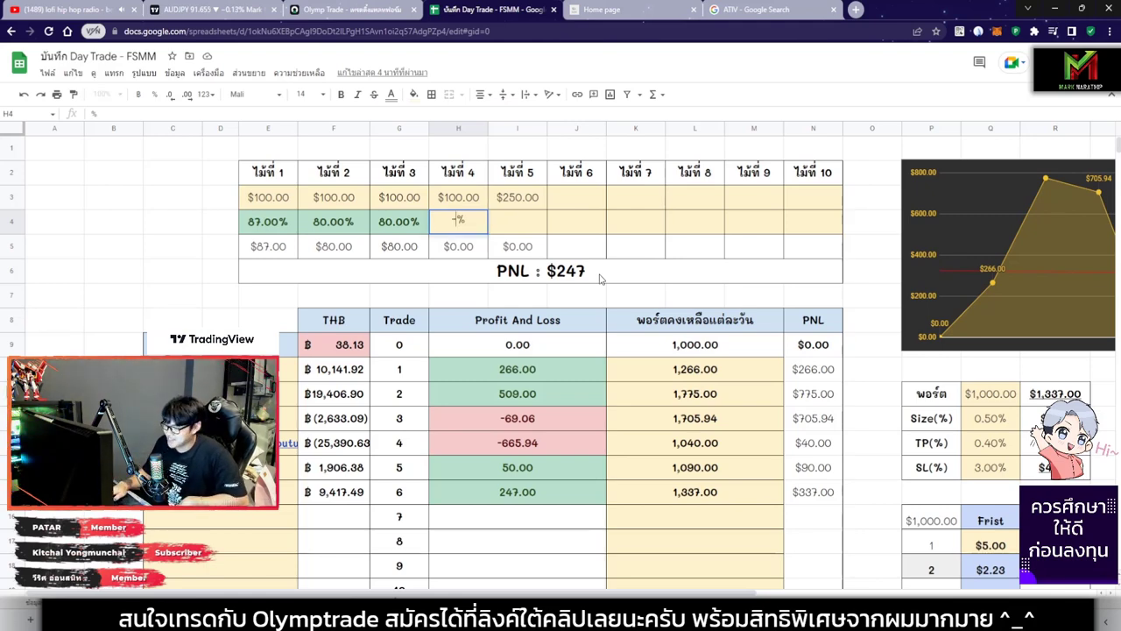
text(-100)
key(Return)
click(545, 199)
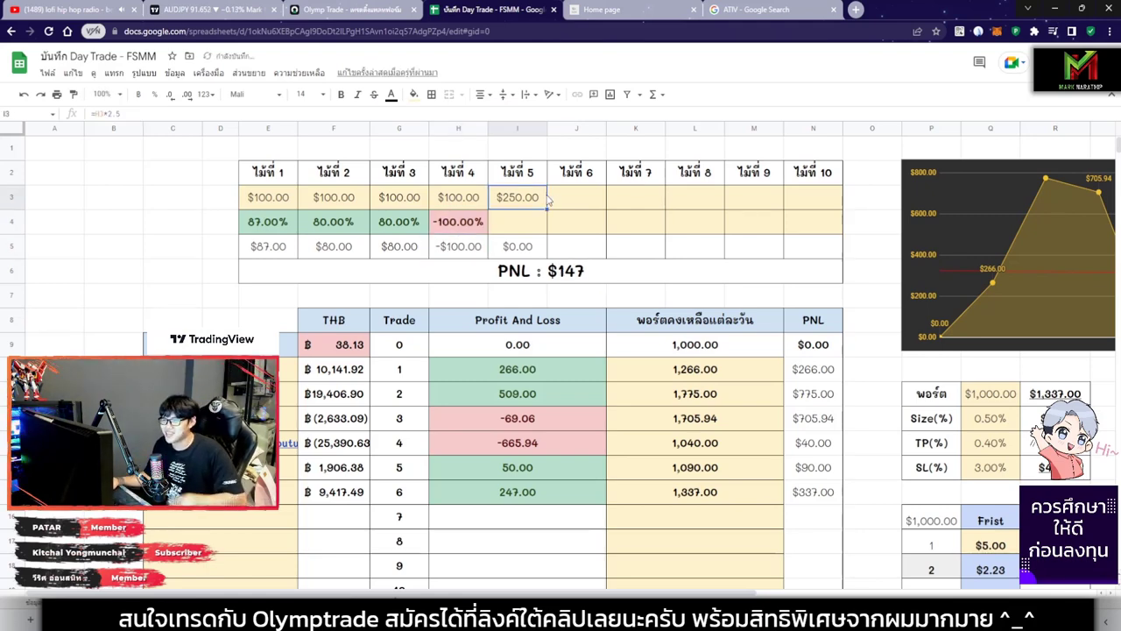
Switch to the trading platform and set the EUR/AUD trade amount to 250
click(341, 9)
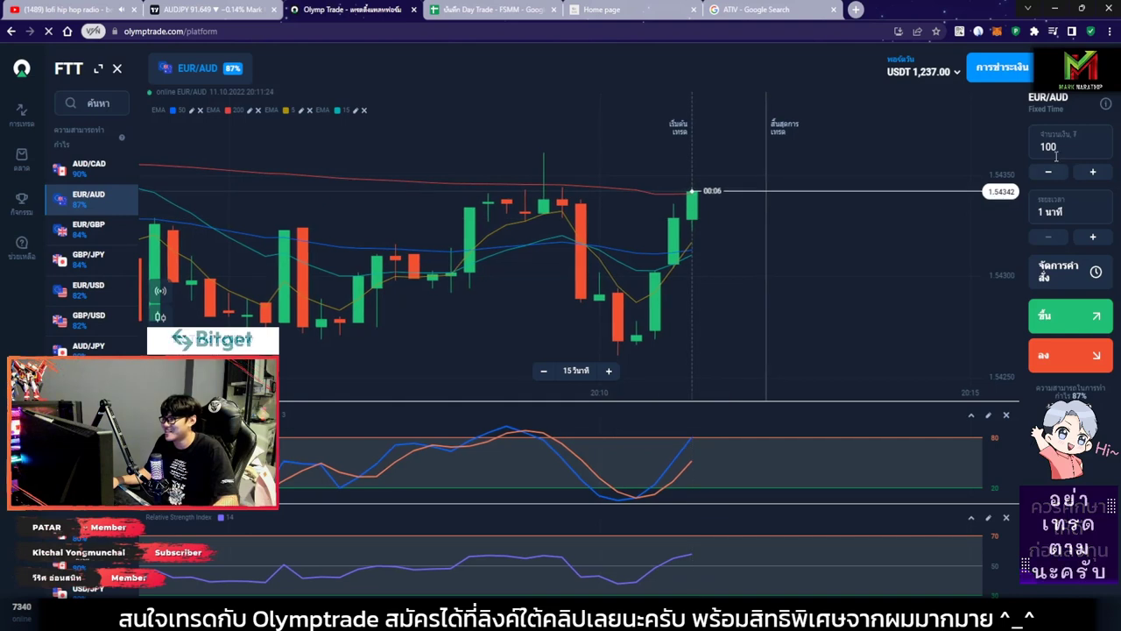
key(BackSpace)
key(BackSpace)
key(BackSpace)
text(250)
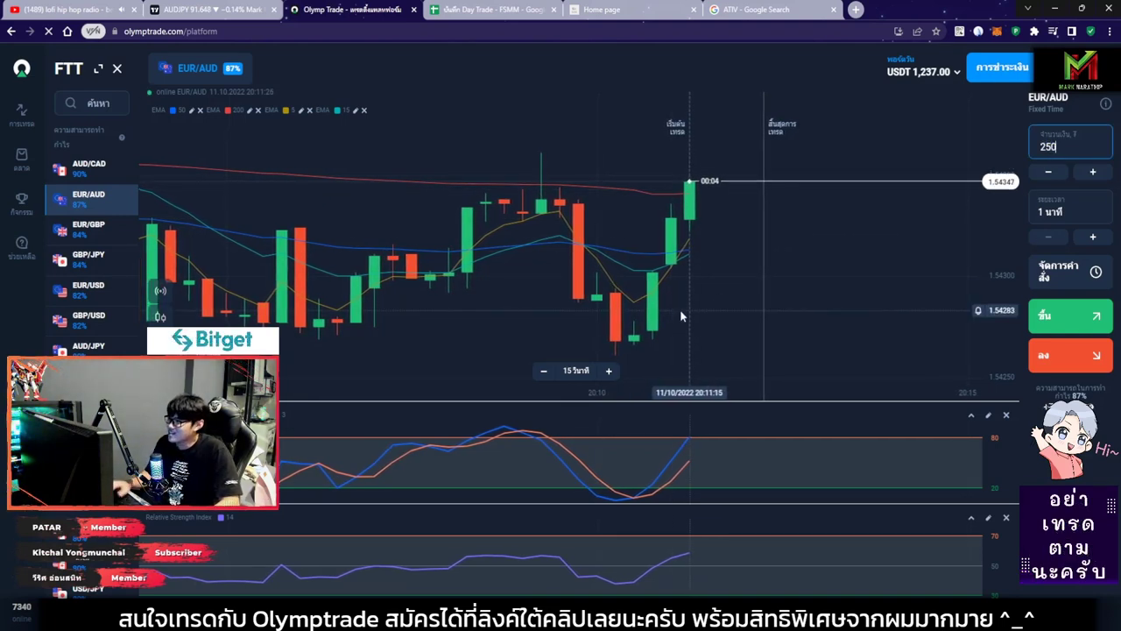
scroll(614, 323, down, 5)
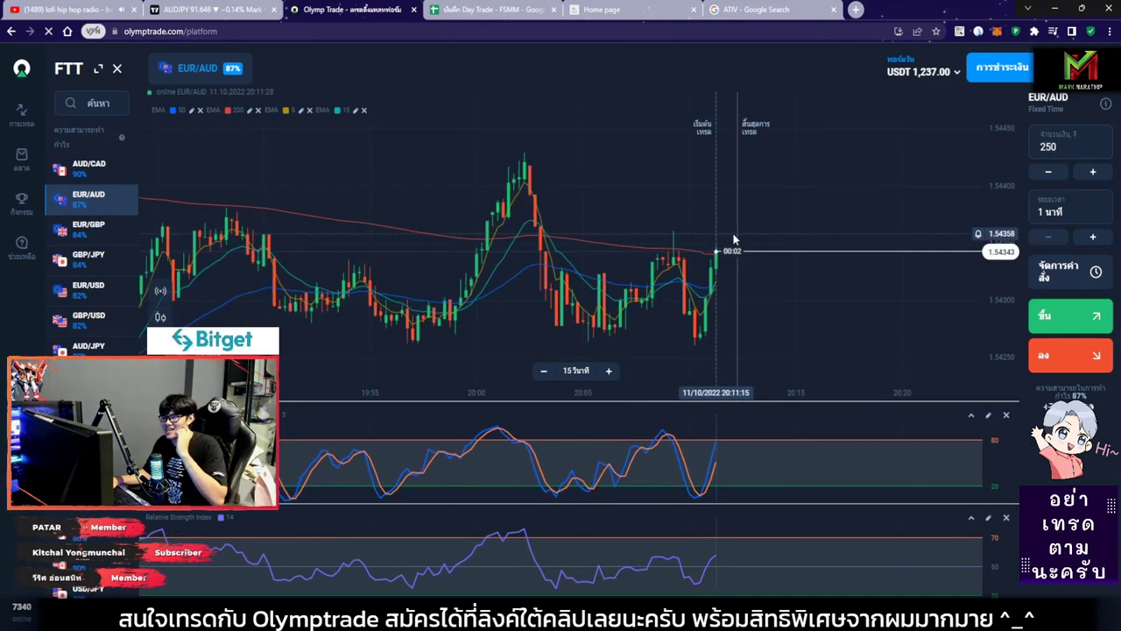
Enter an 80% return for the fifth trade in the spreadsheet, and check the fourth trade's cells and the PNL total
click(472, 12)
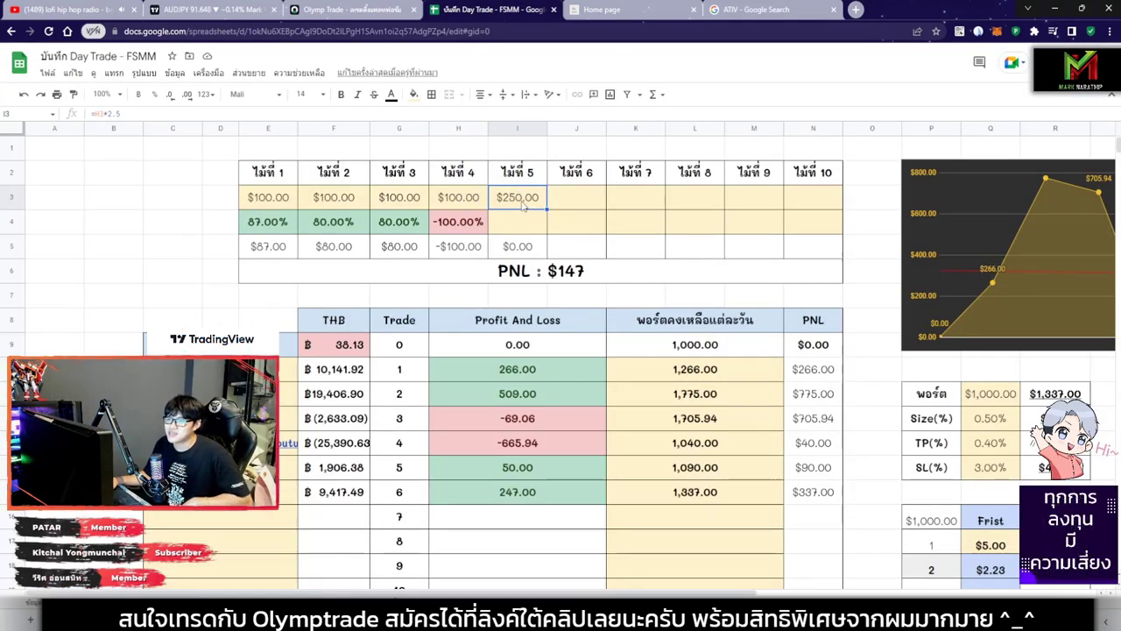
click(518, 229)
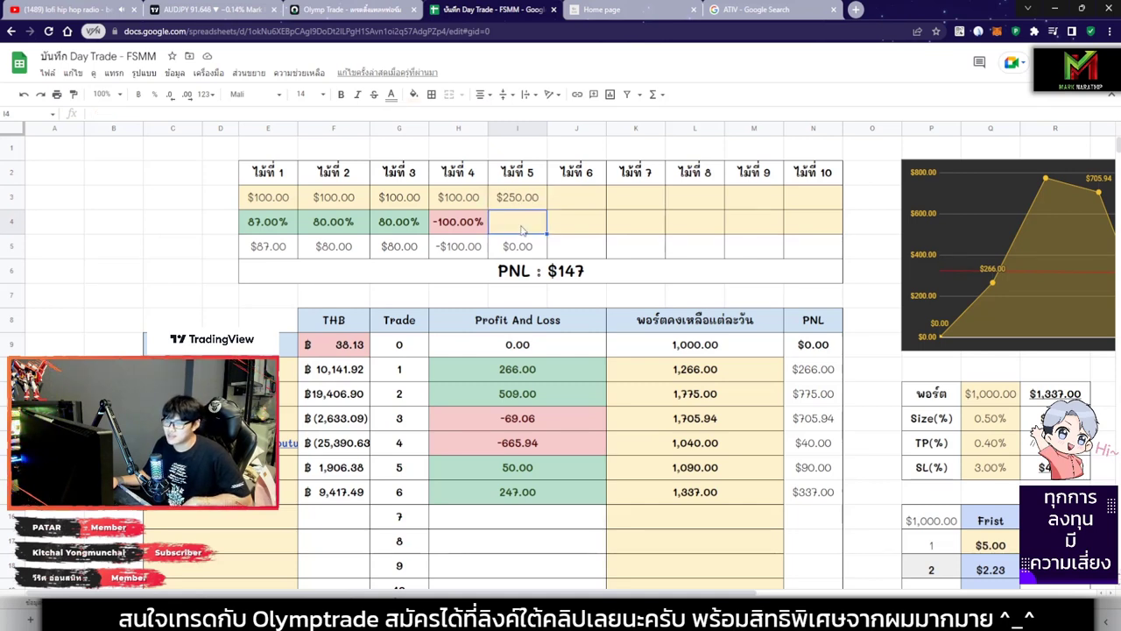
key(Return)
drag(456, 173, 444, 233)
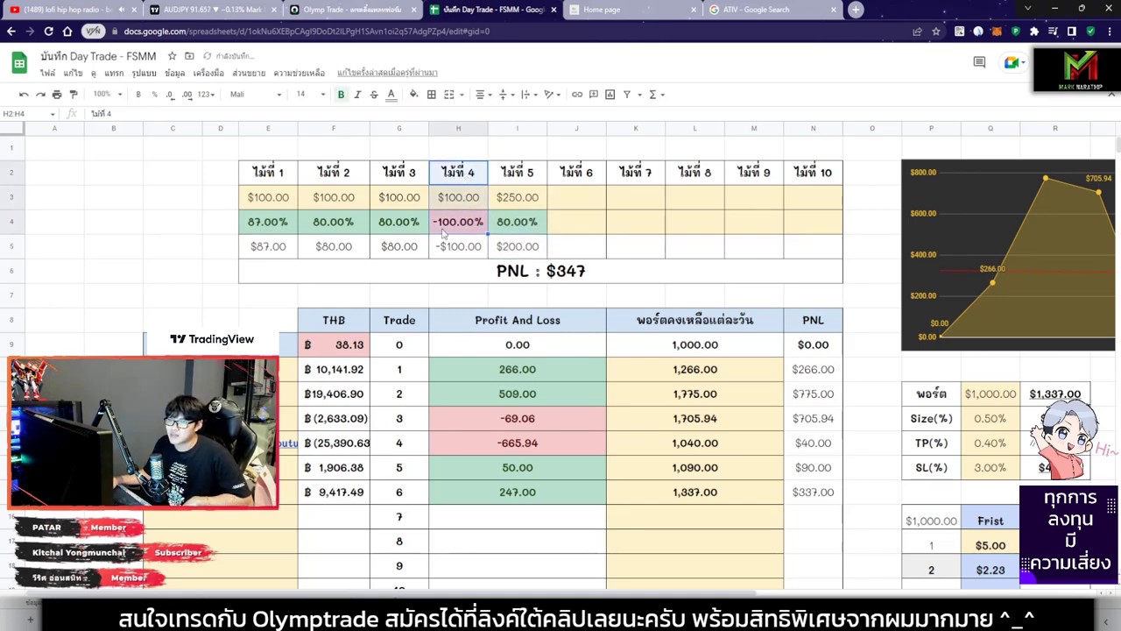
click(519, 279)
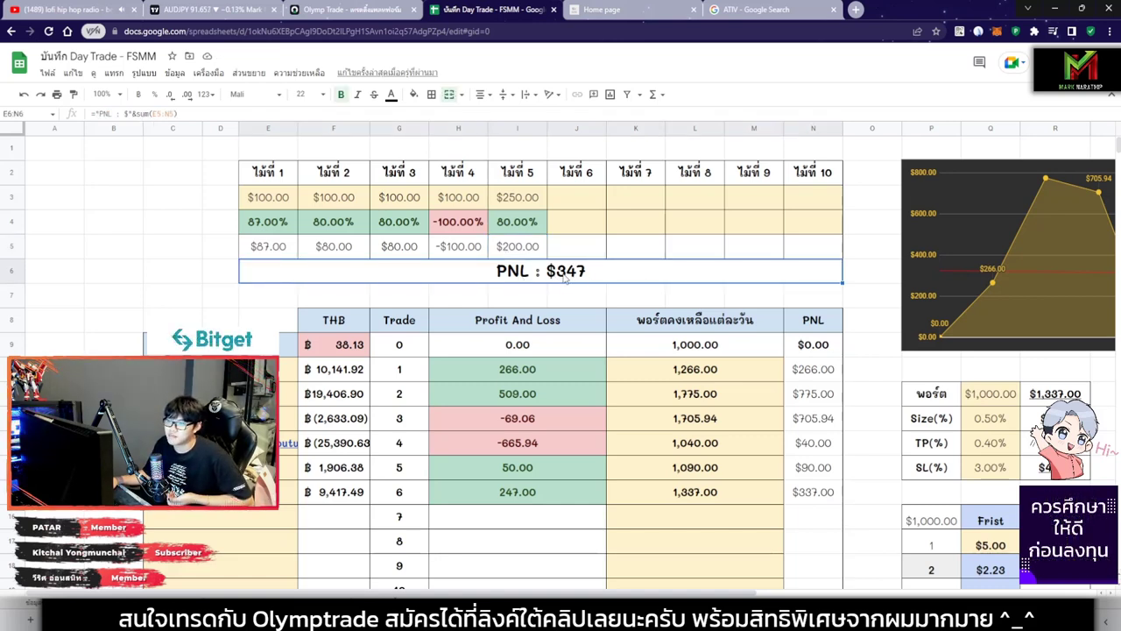
Clear the fifth trade's return in the Day Trade spreadsheet
click(358, 9)
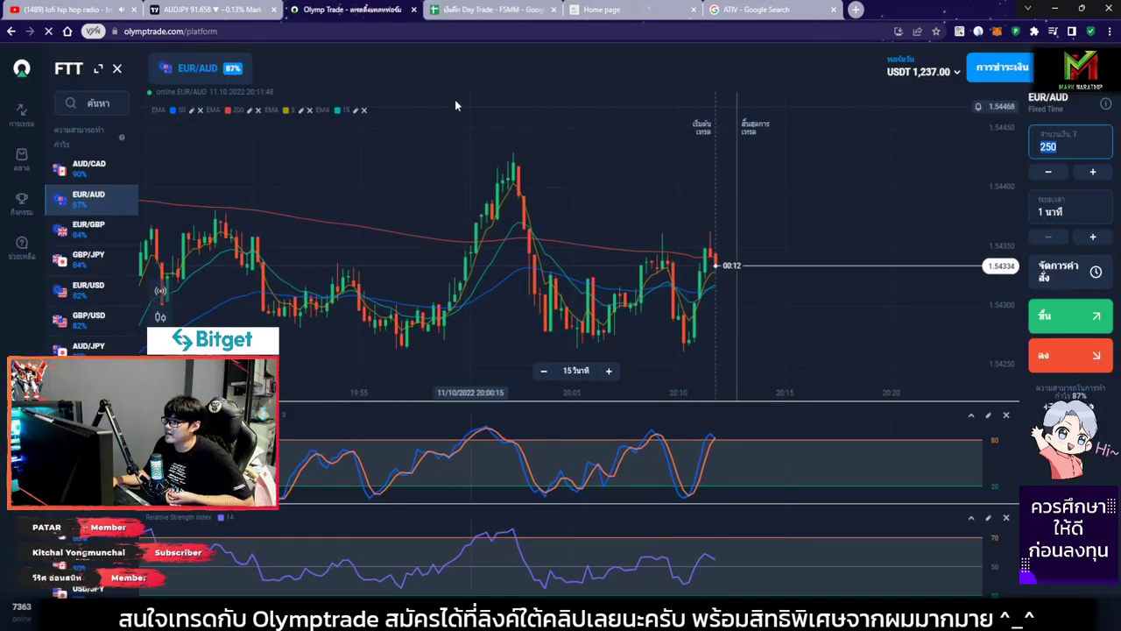
click(490, 10)
click(523, 222)
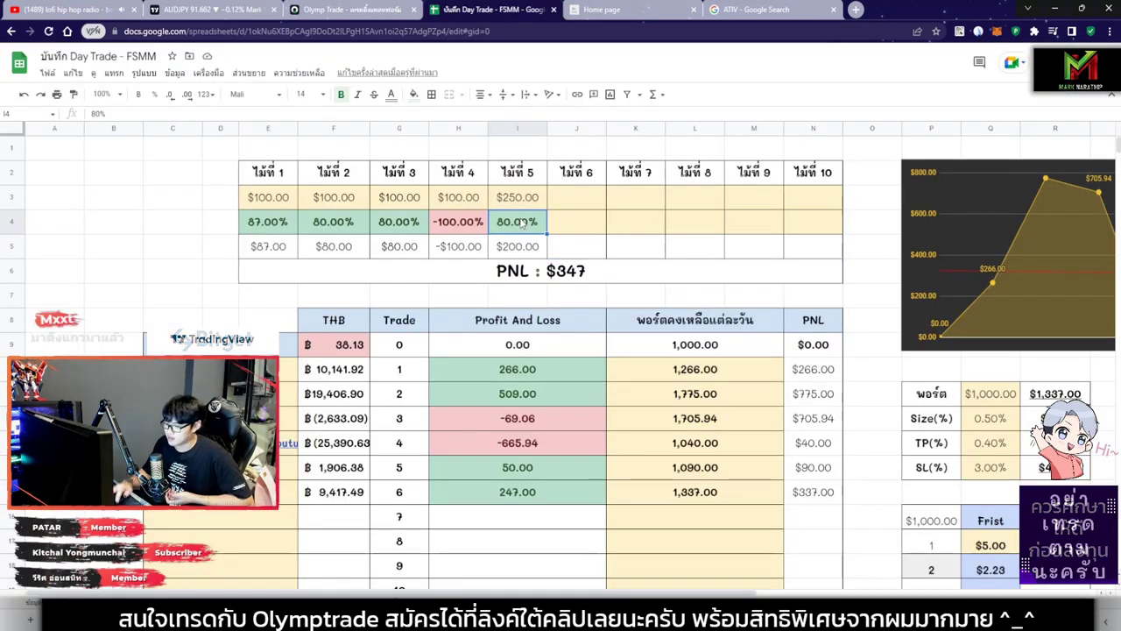
key(Delete)
Switch to the trading platform, place a one-minute down trade of 250 on EUR/USD and examine its entry against the candles
click(358, 9)
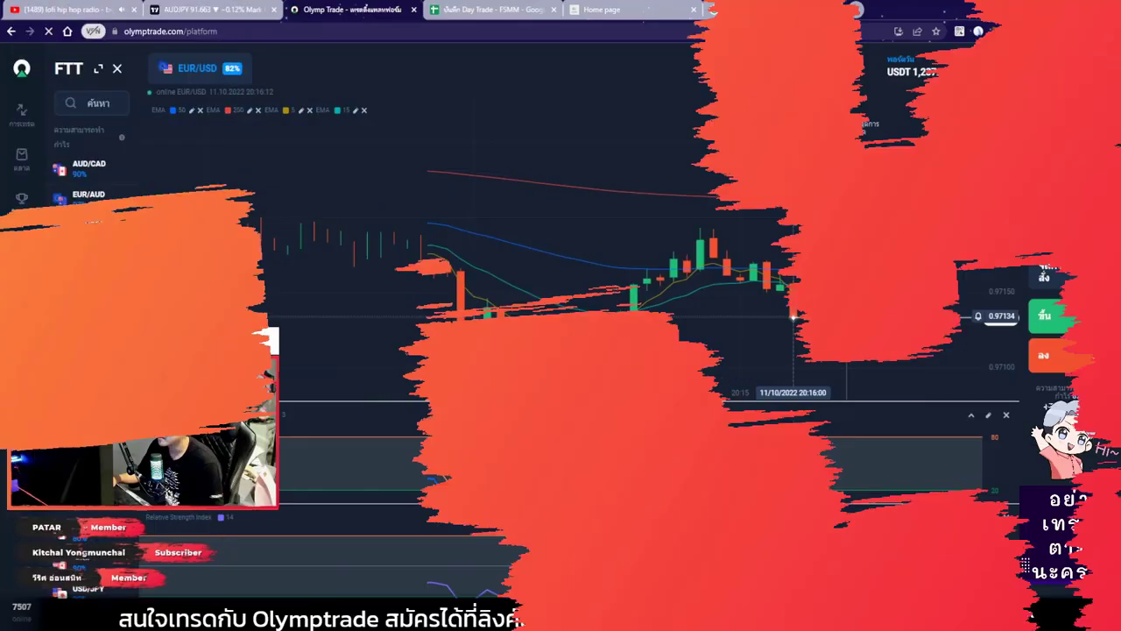
click(1043, 357)
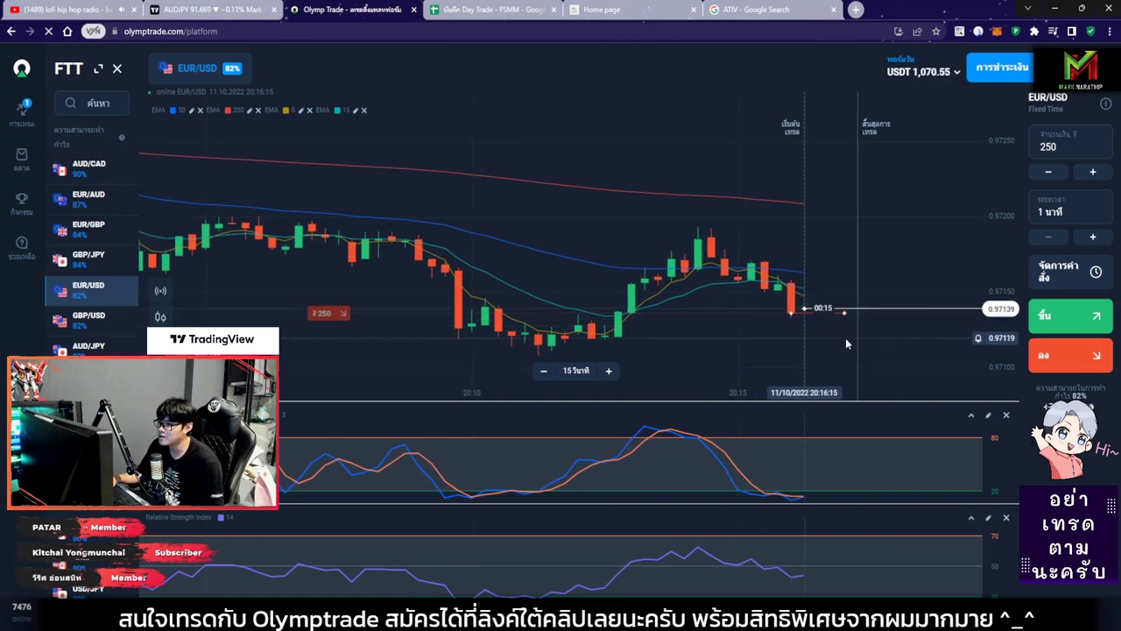
scroll(844, 324, up, 1)
scroll(844, 309, up, 2)
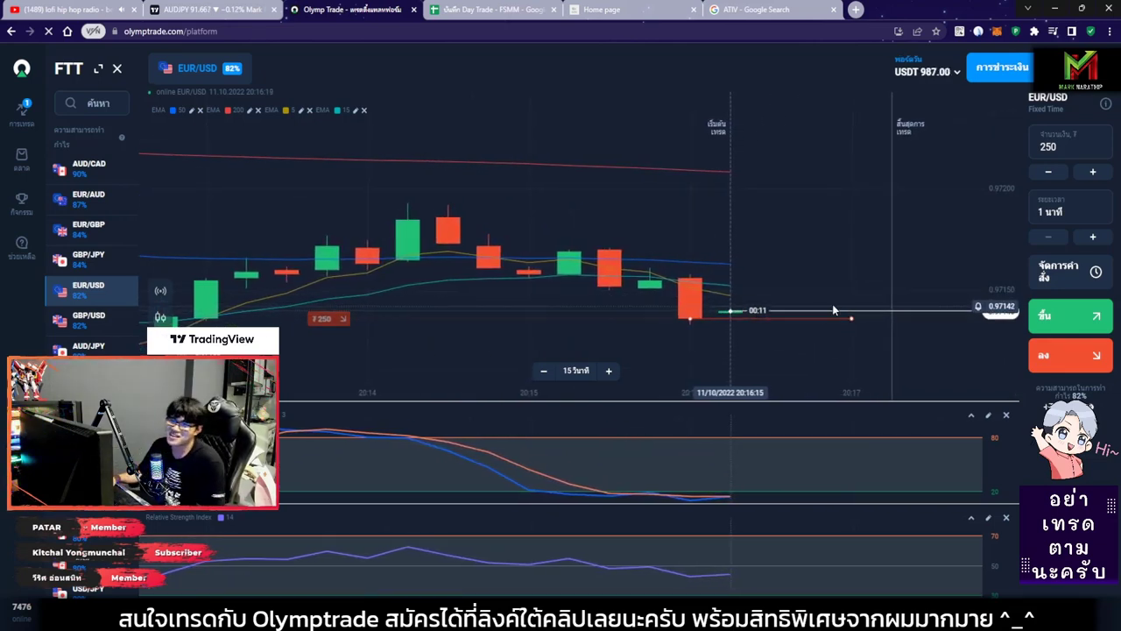
scroll(831, 306, up, 1)
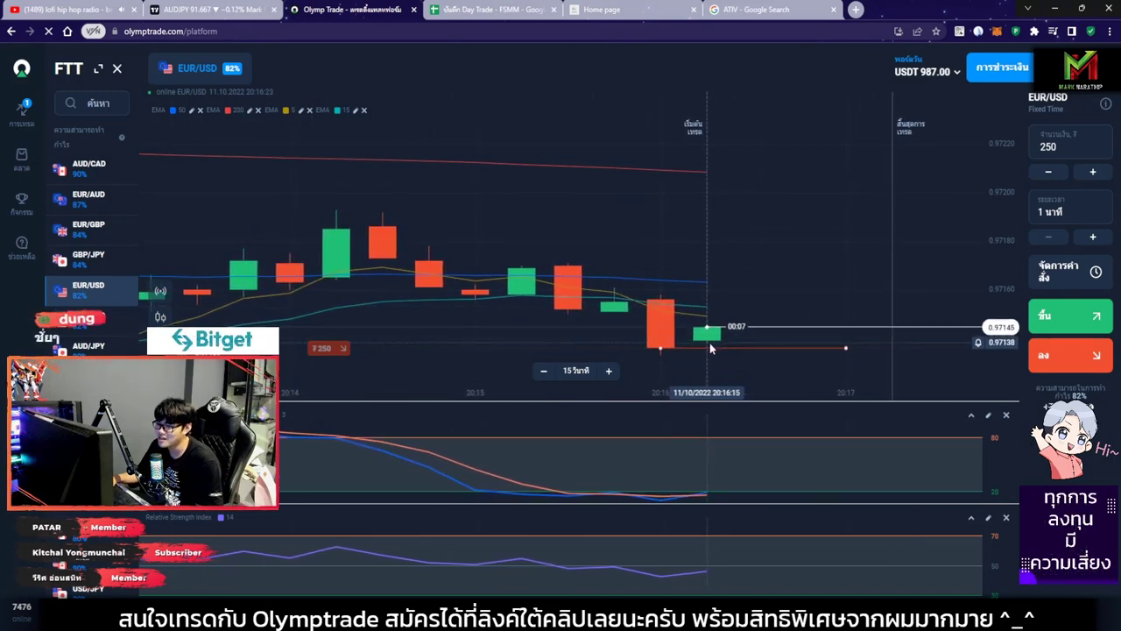
scroll(738, 317, down, 1)
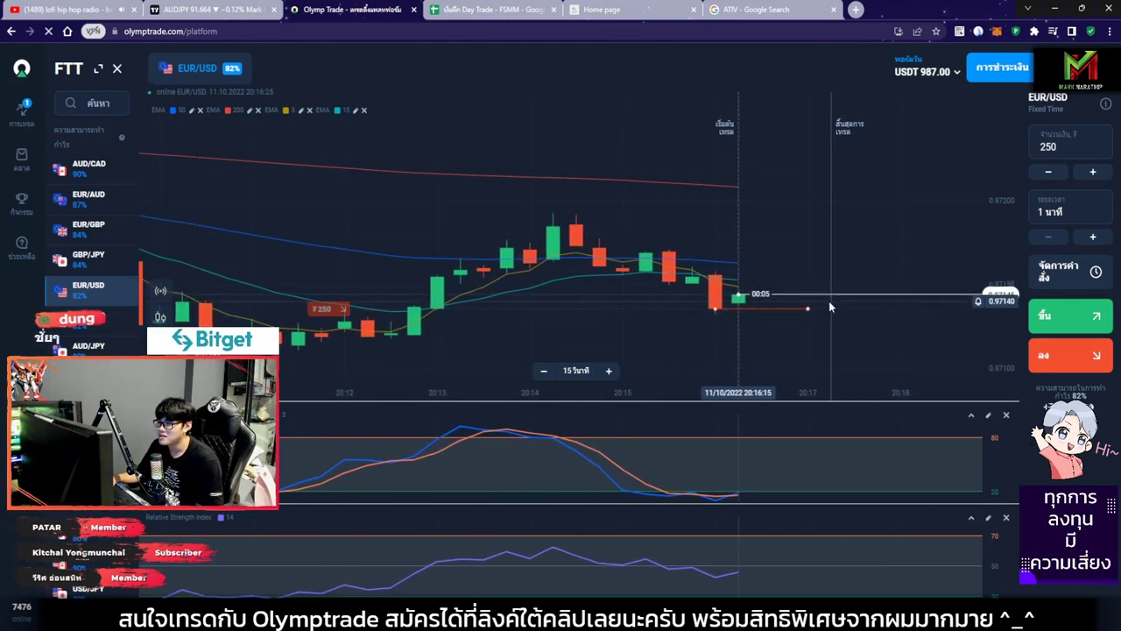
scroll(732, 318, down, 2)
Check the spreadsheet's fifth-trade entry, and examine EUR/USD's broader trend and latest candles until the down trade expires
click(491, 10)
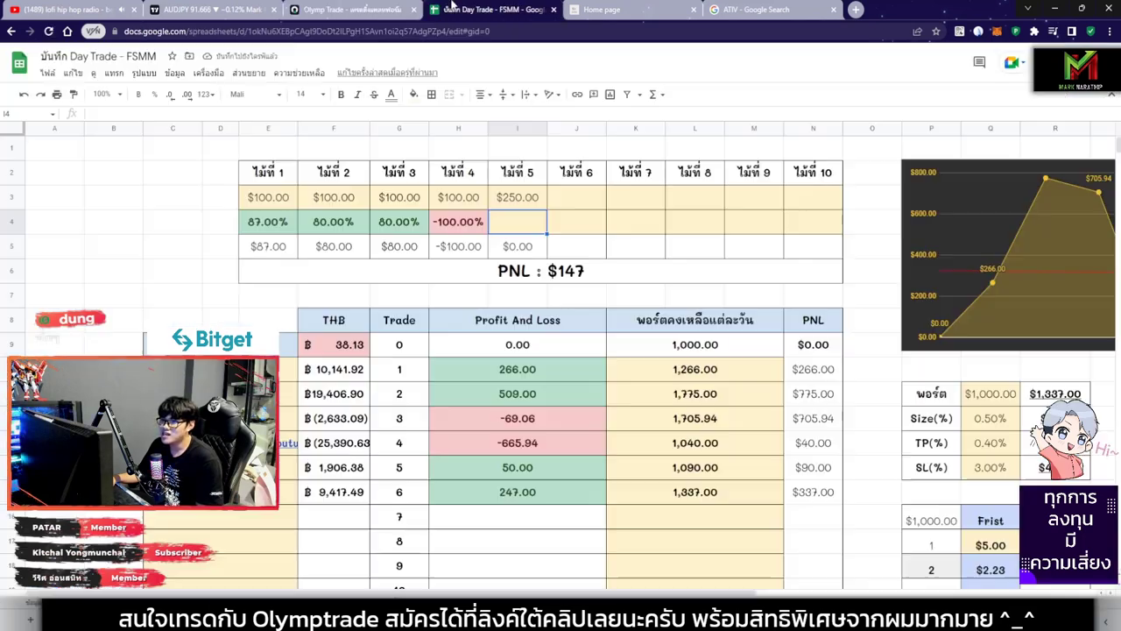
click(350, 10)
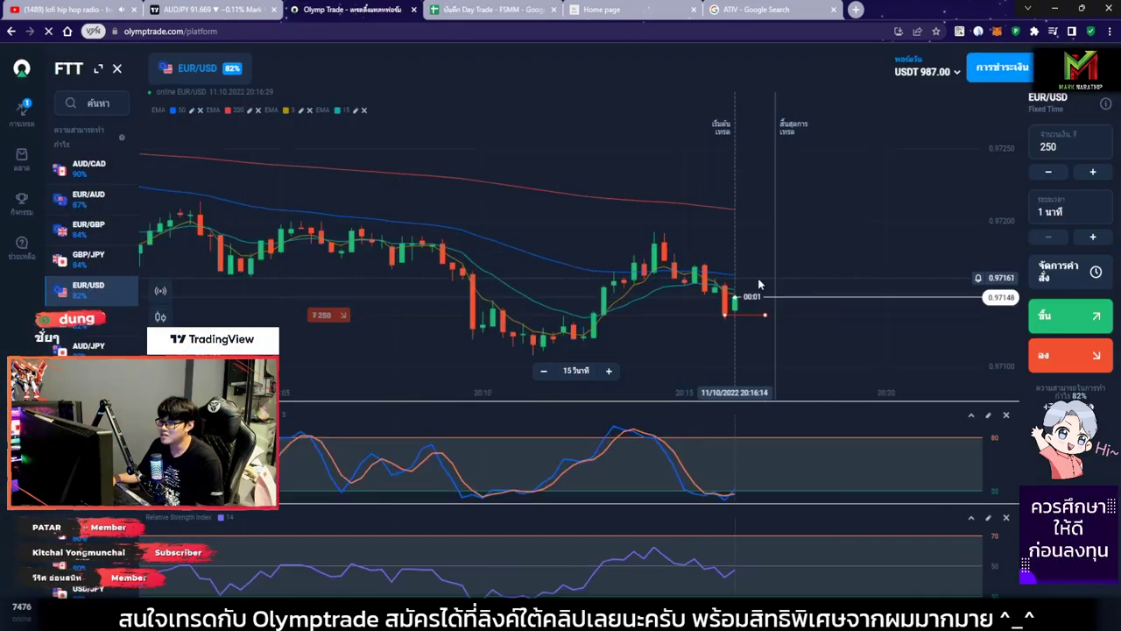
scroll(739, 314, down, 3)
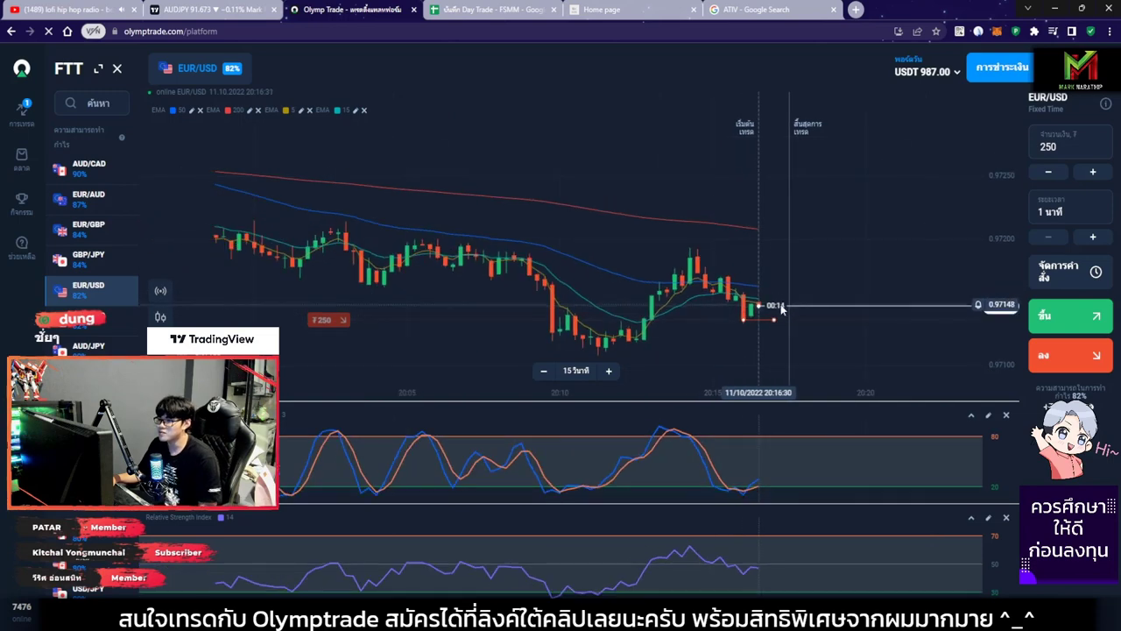
scroll(782, 307, down, 3)
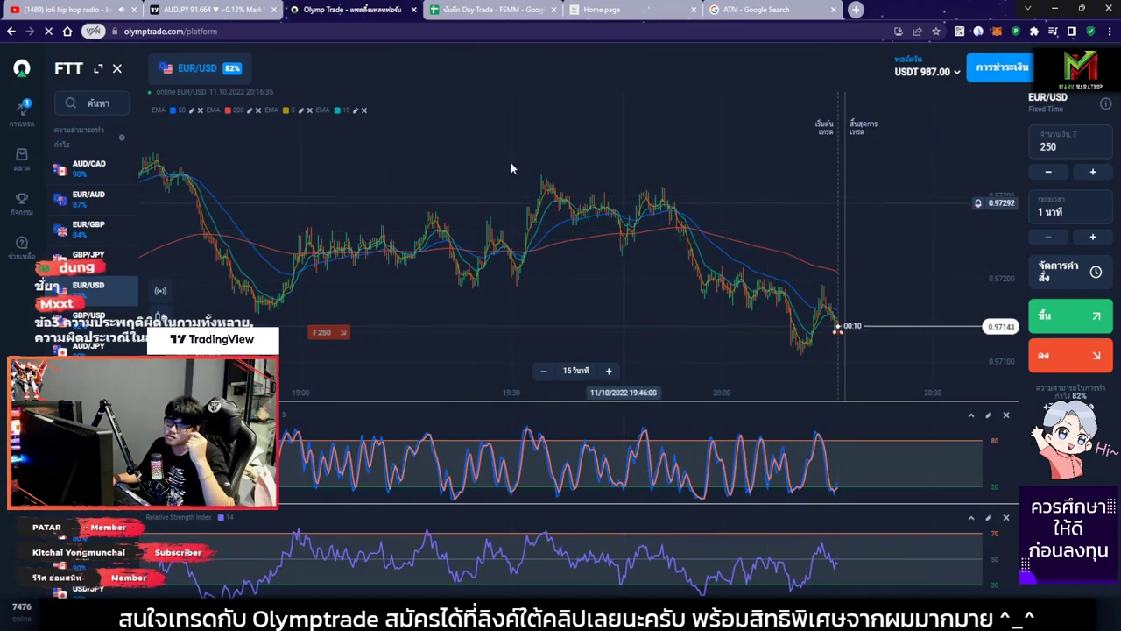
drag(748, 172, 341, 144)
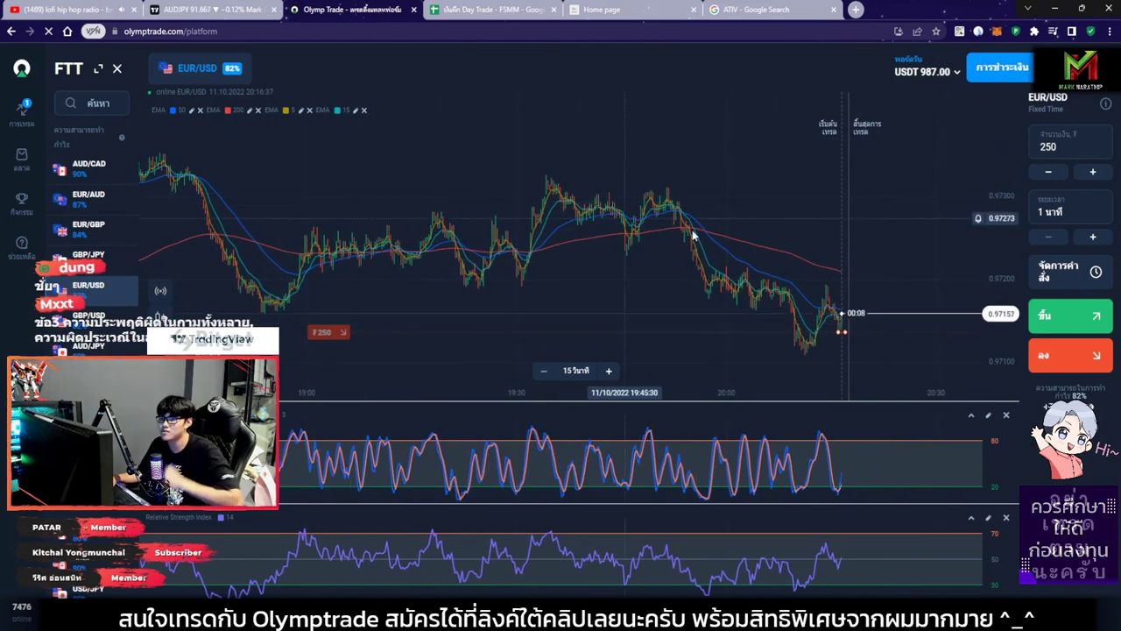
scroll(866, 292, up, 5)
scroll(833, 303, up, 2)
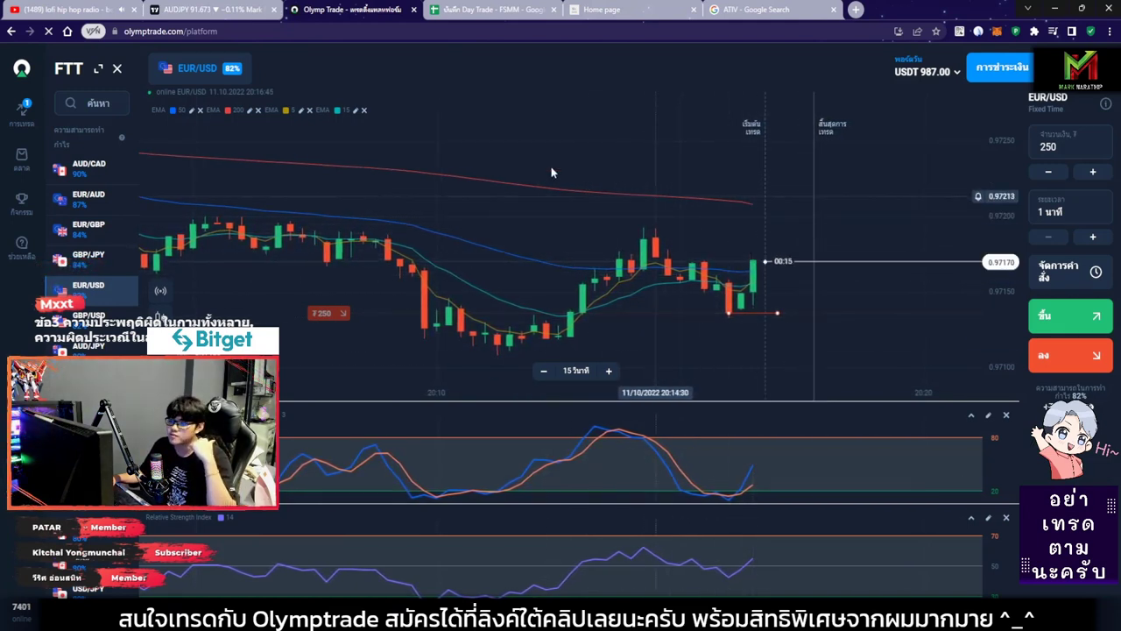
scroll(679, 361, down, 2)
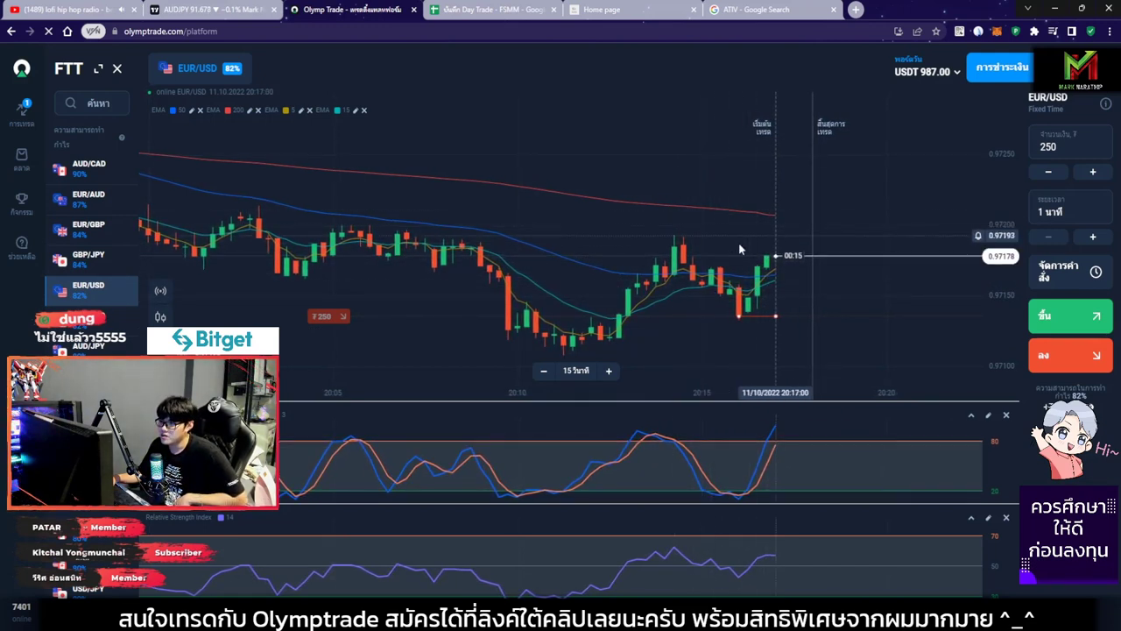
scroll(815, 273, up, 4)
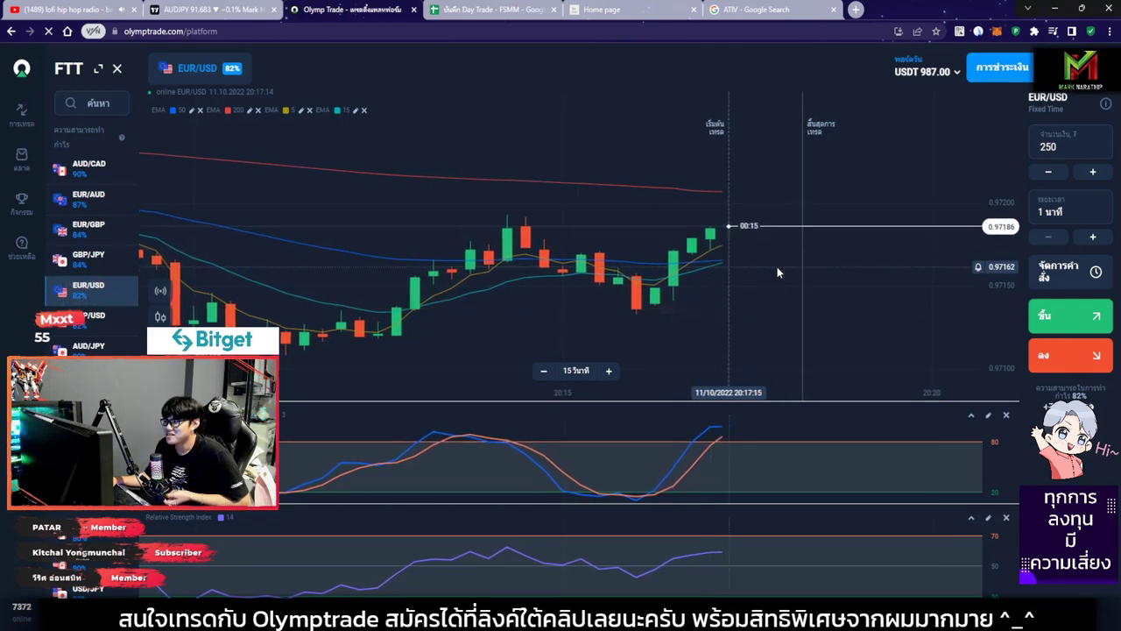
Record a -100% result for the fifth trade in the spreadsheet and set the sixth trade's stake with =I3*2.5
click(462, 11)
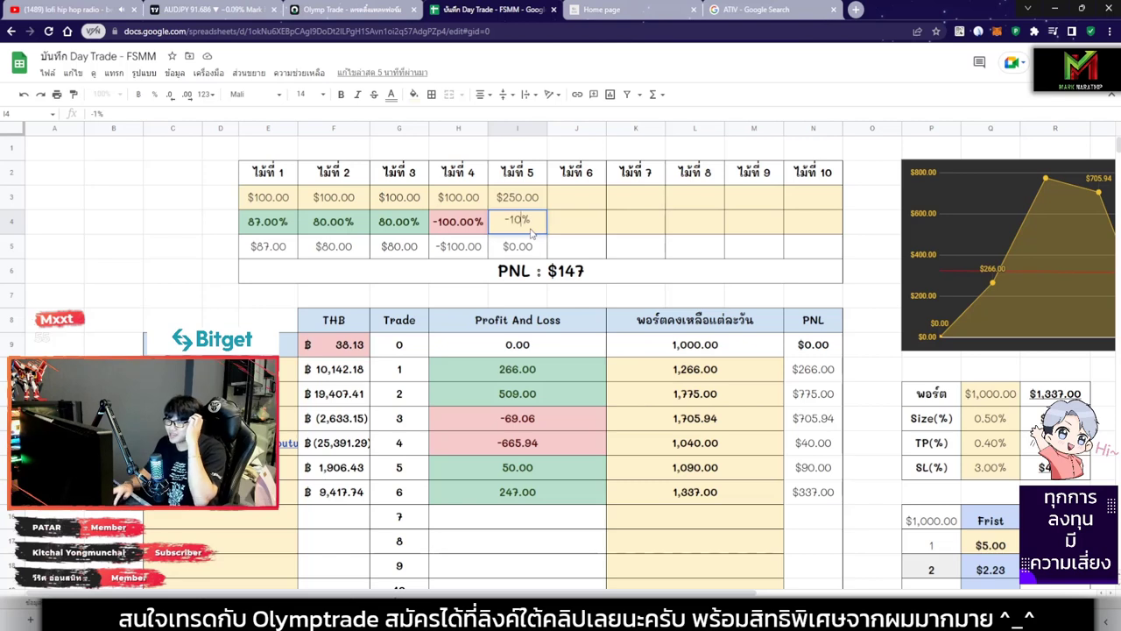
click(571, 204)
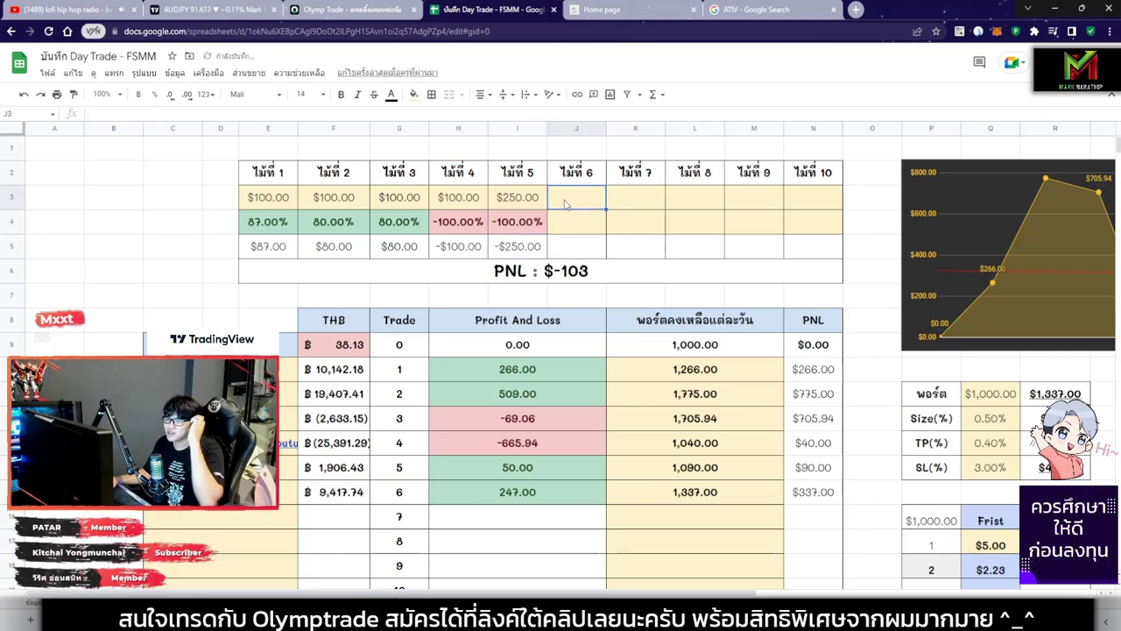
key(Left)
click(586, 201)
text(=I3*2.5)
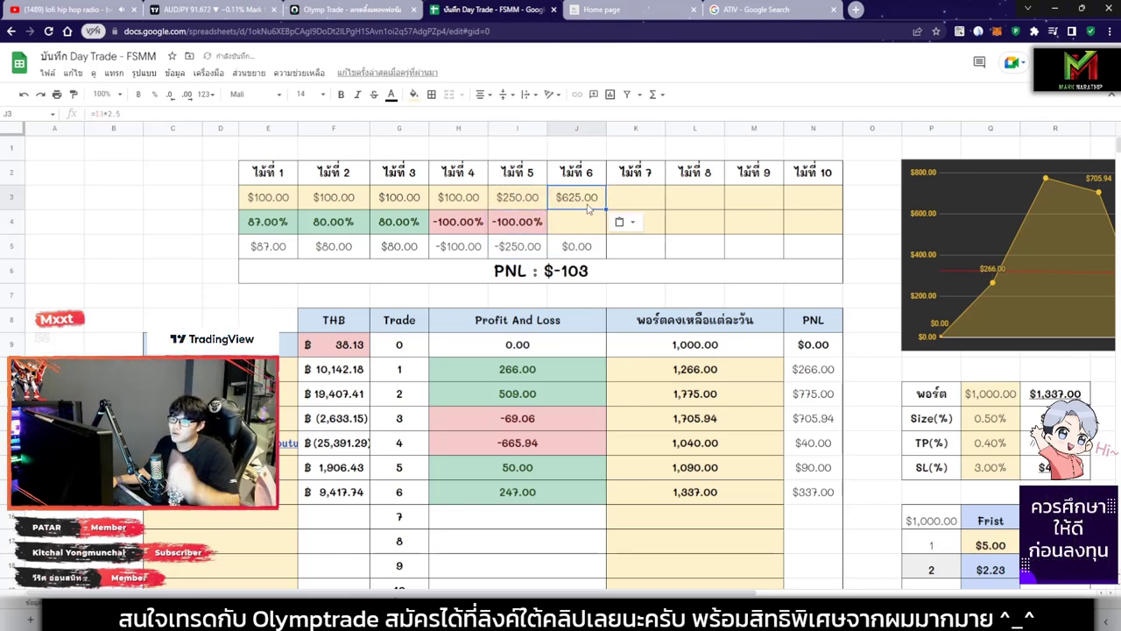
Set the platform's EUR/USD trade amount to 625, and enter an 80% return for the sixth trade in the spreadsheet
click(366, 10)
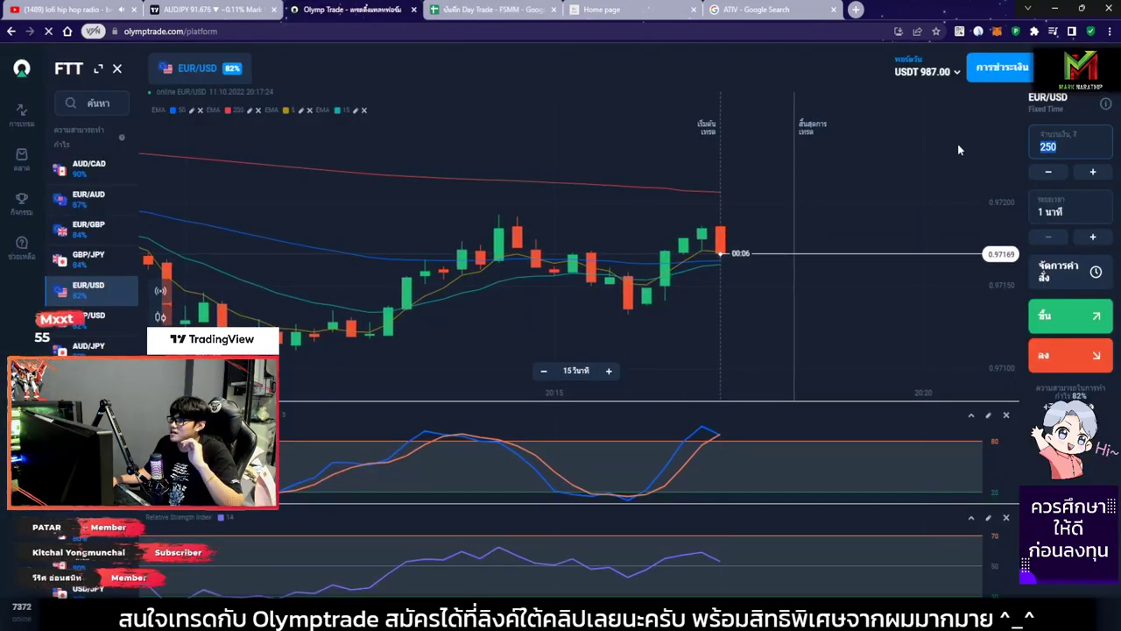
text(625)
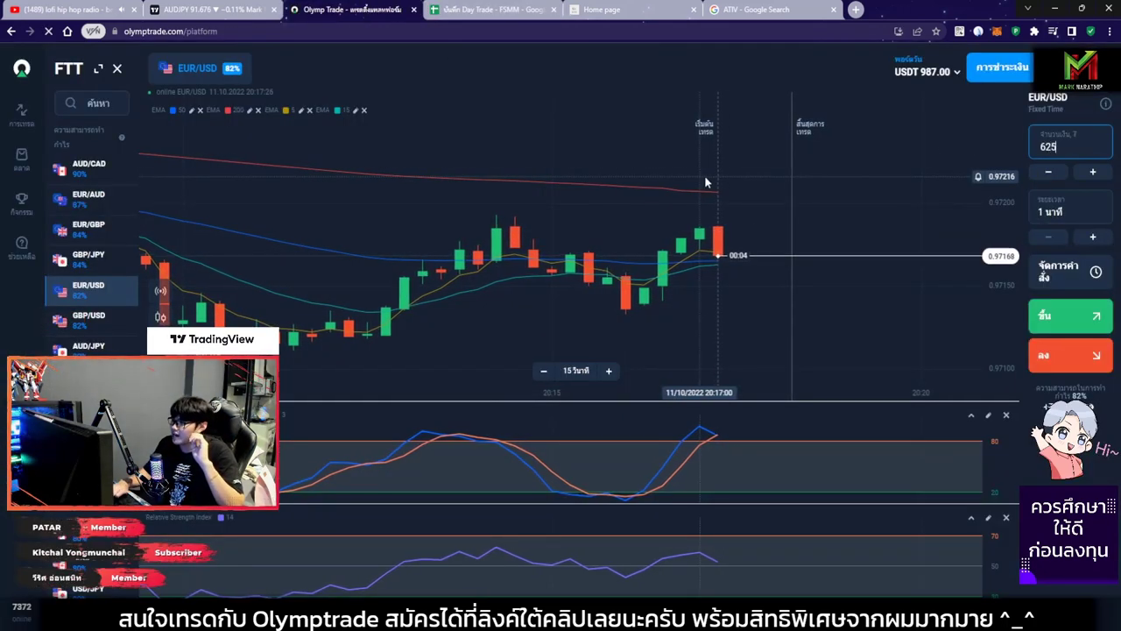
click(491, 10)
click(578, 223)
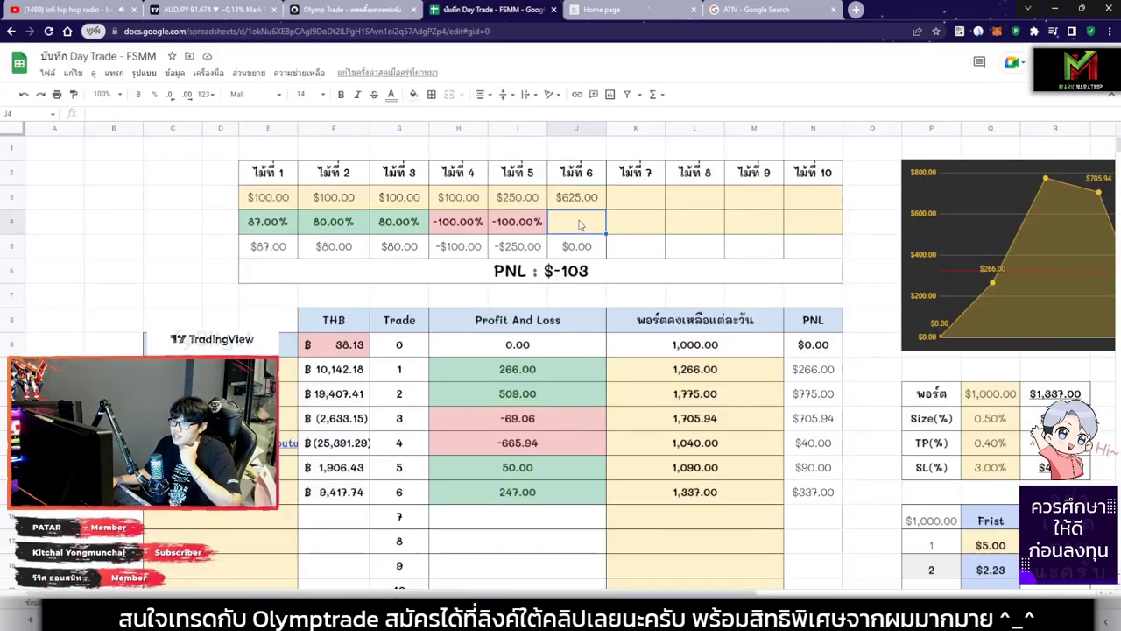
text(80)
key(Return)
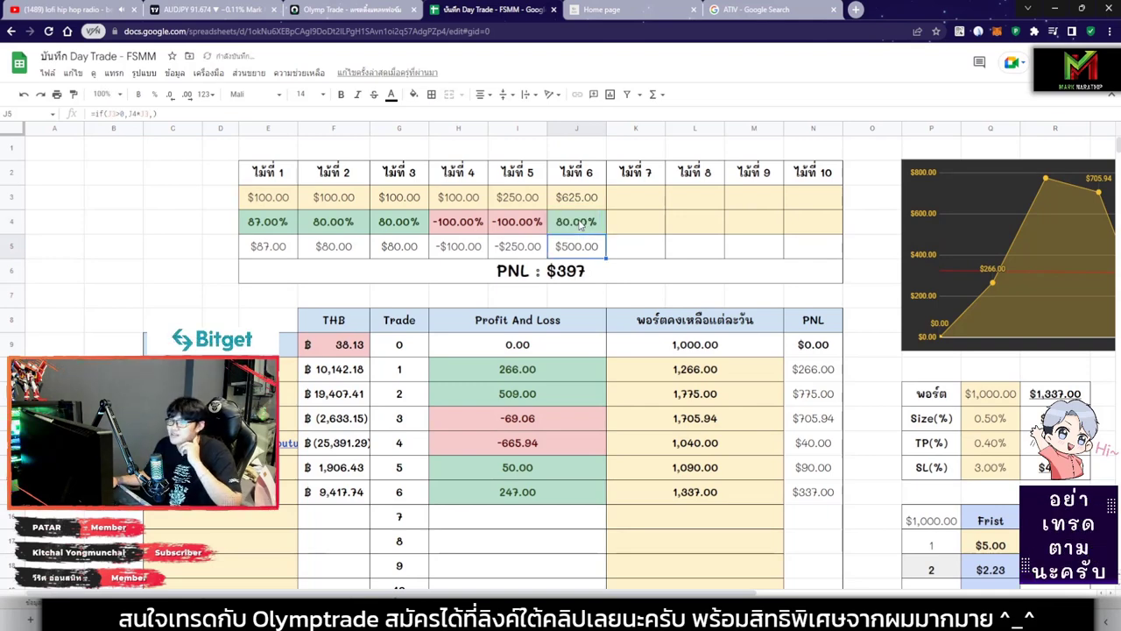
Return to the trading platform and browse other currency pairs, including EUR/AUD and EUR/GBP, for the next trade
key(ctrl+shift+Tab)
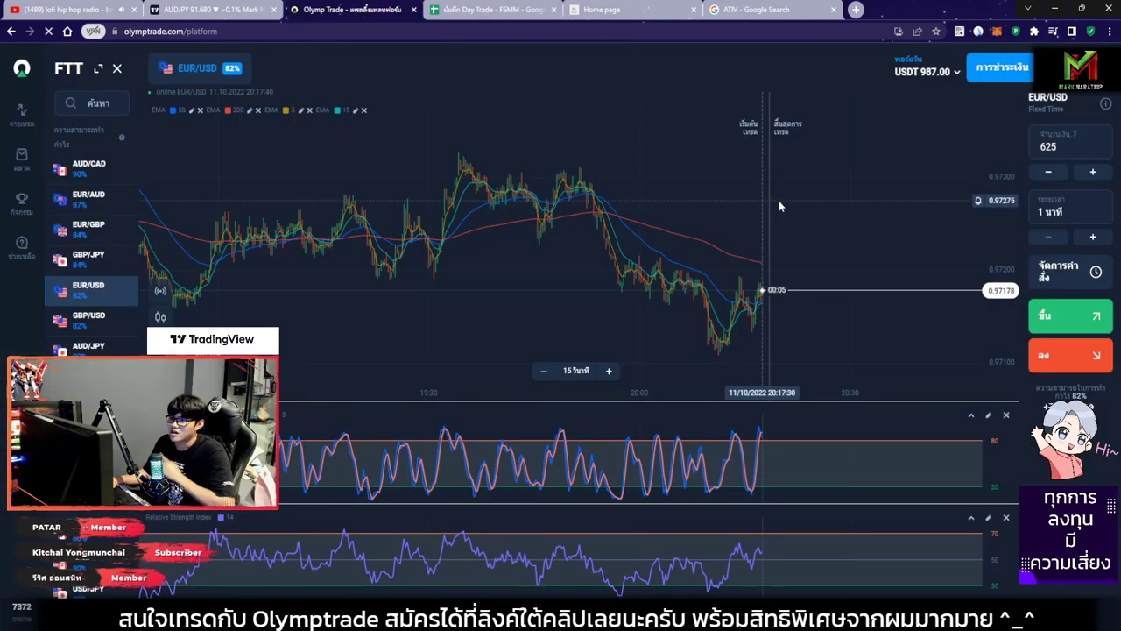
click(87, 167)
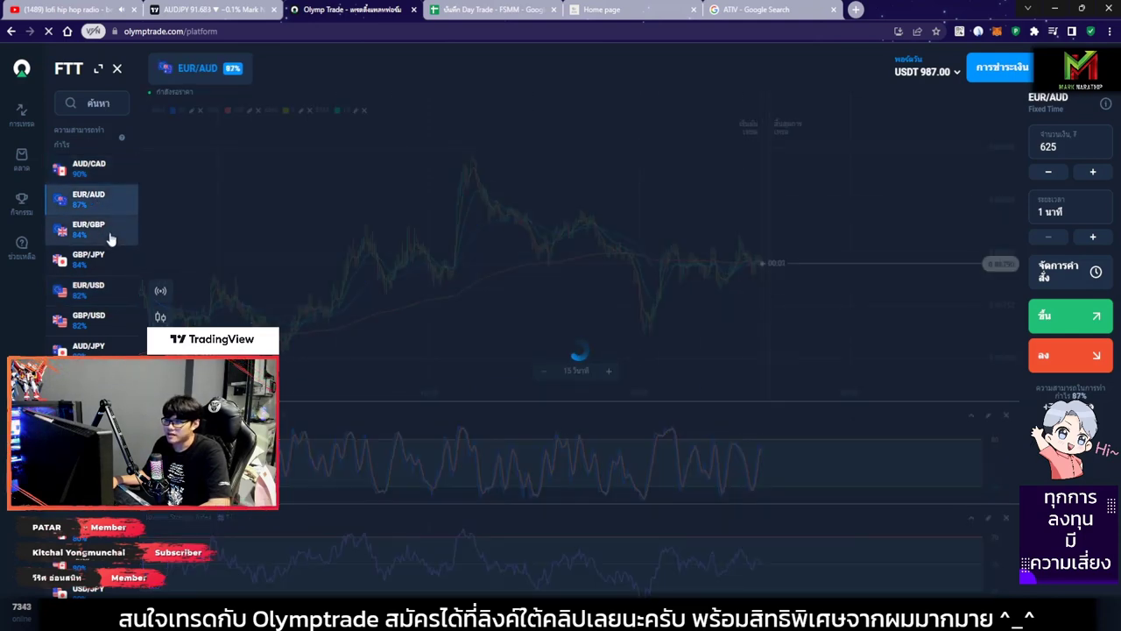
click(128, 231)
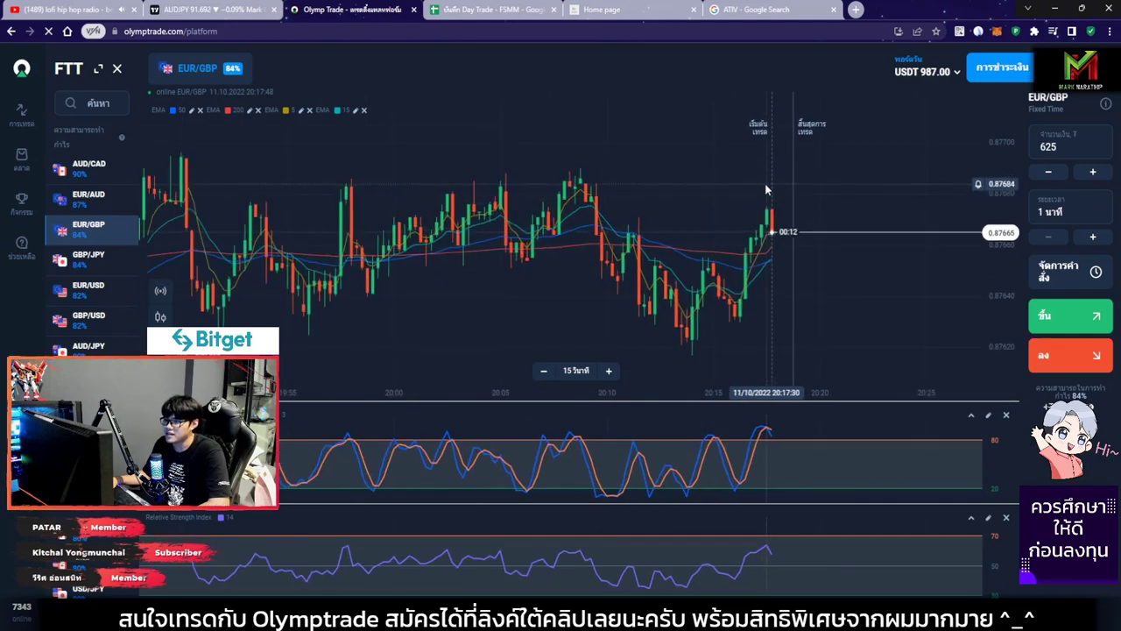
click(122, 201)
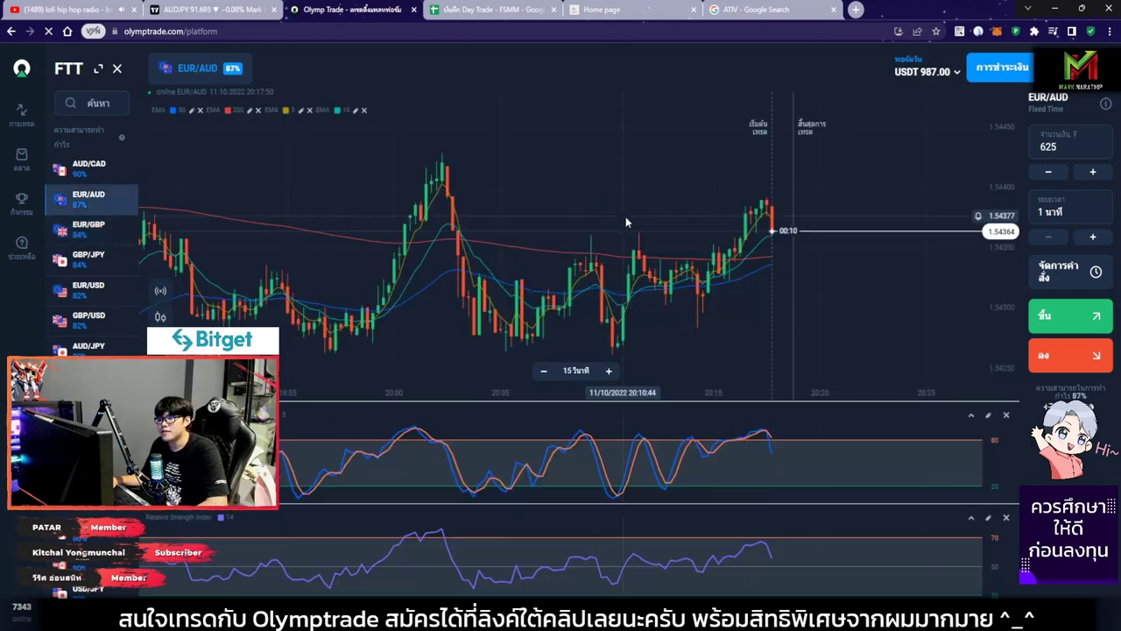
click(85, 259)
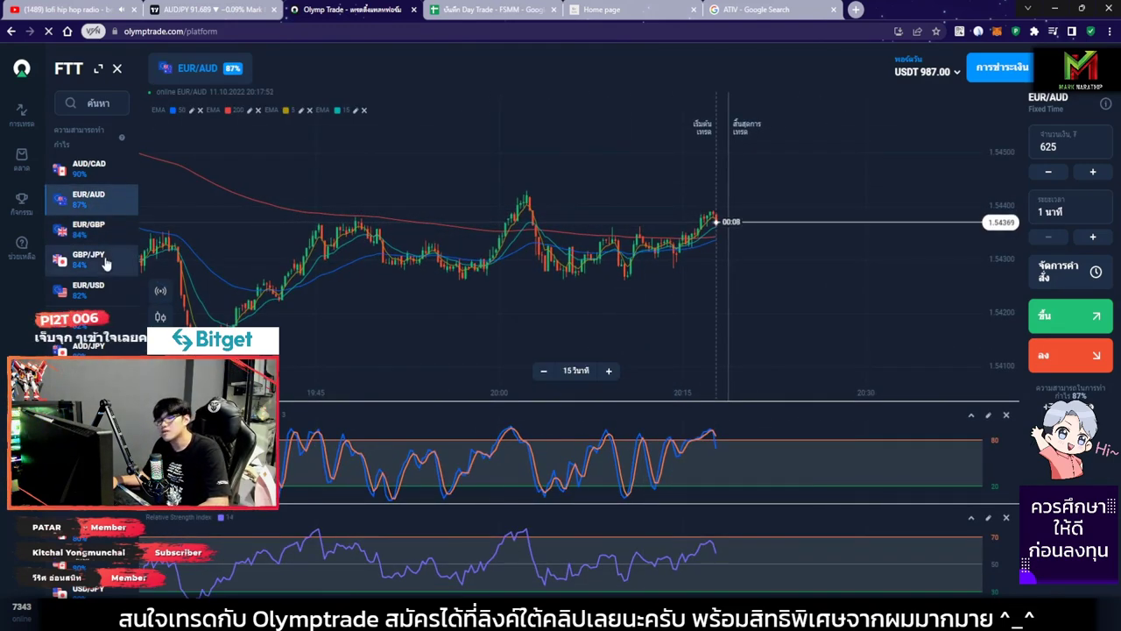
click(88, 317)
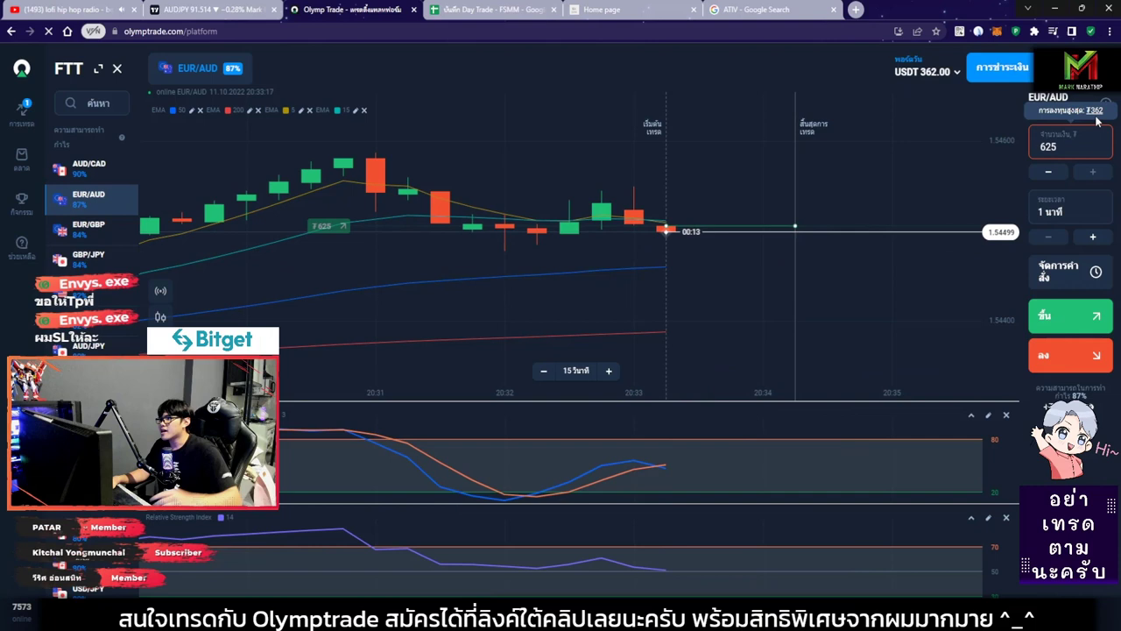
Set the EUR/AUD trade amount to the maximum allowed, 362, and examine the pair's overall trend
click(1095, 114)
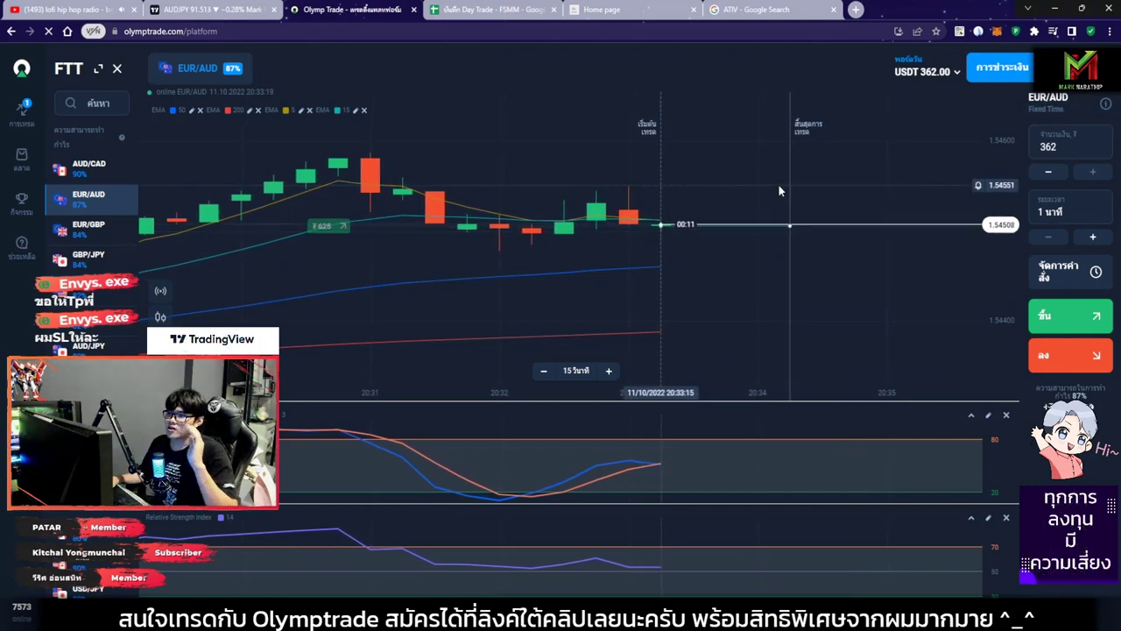
scroll(750, 180, down, 2)
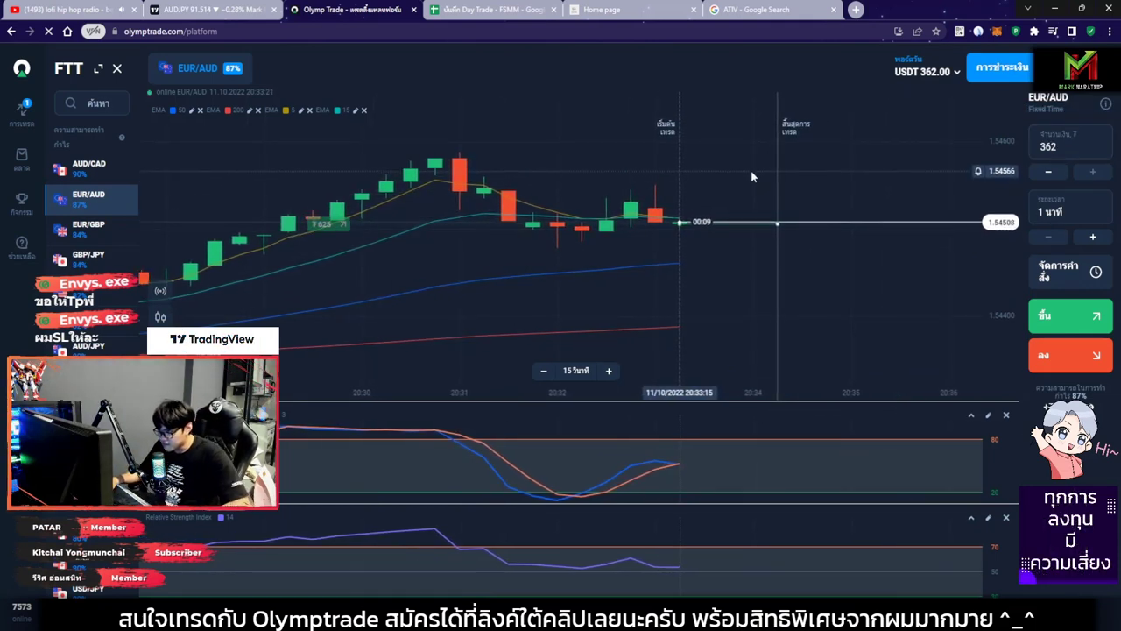
scroll(684, 237, down, 3)
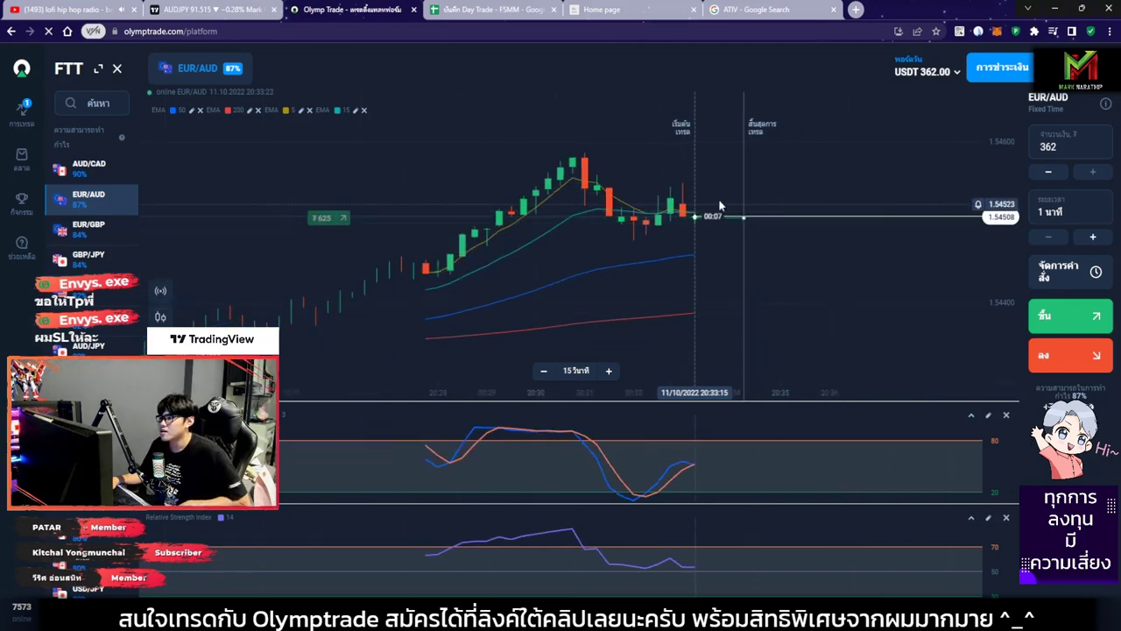
scroll(707, 213, down, 5)
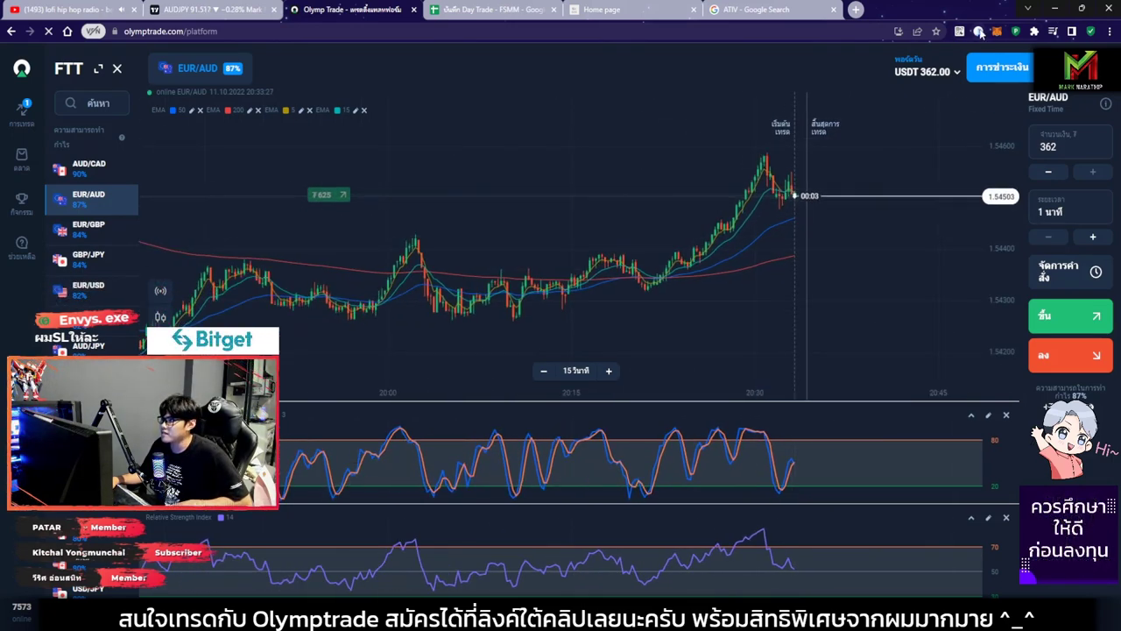
Annotate the EUR/AUD chart with a descending arrow over the latest pullback and two roughly parallel ascending arrows projecting the rise
click(979, 31)
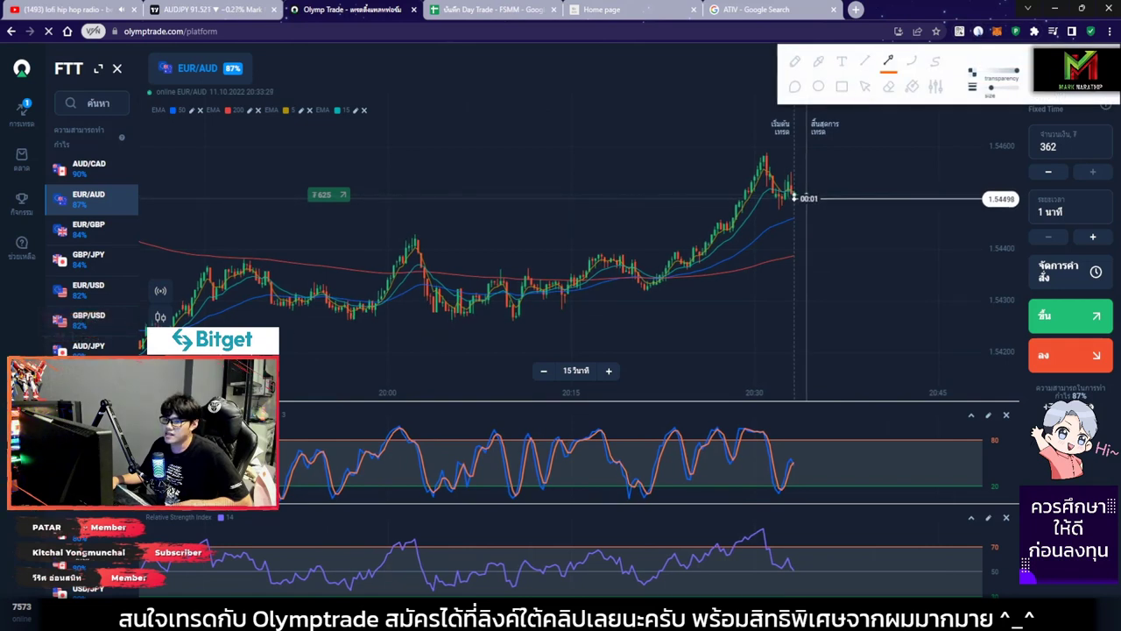
drag(263, 340, 866, 211)
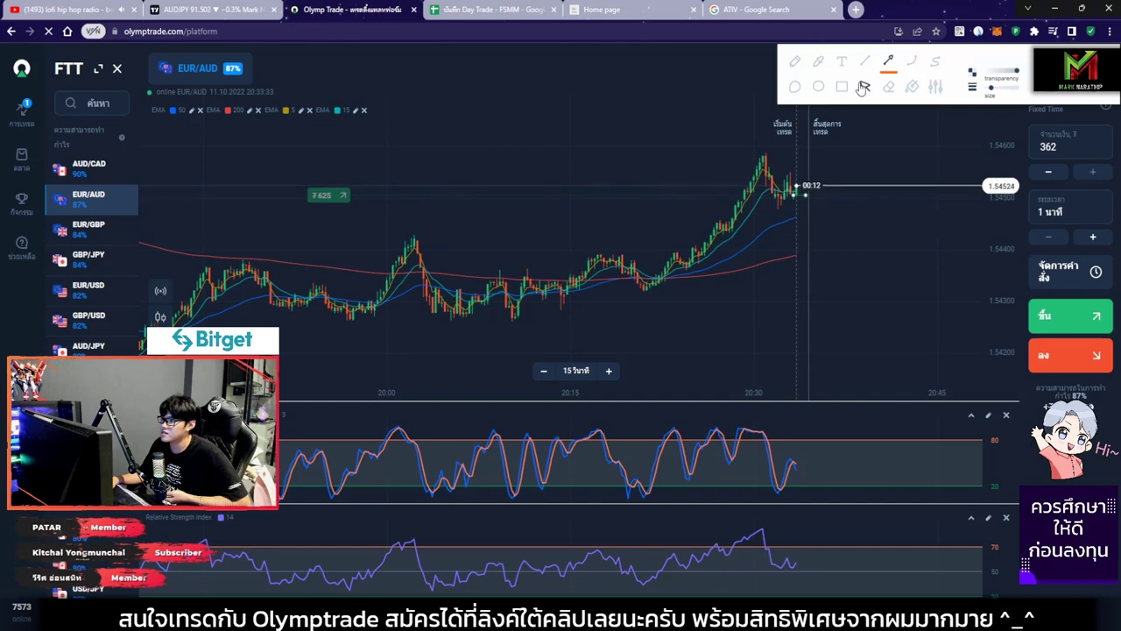
scroll(689, 291, up, 3)
drag(640, 279, 838, 185)
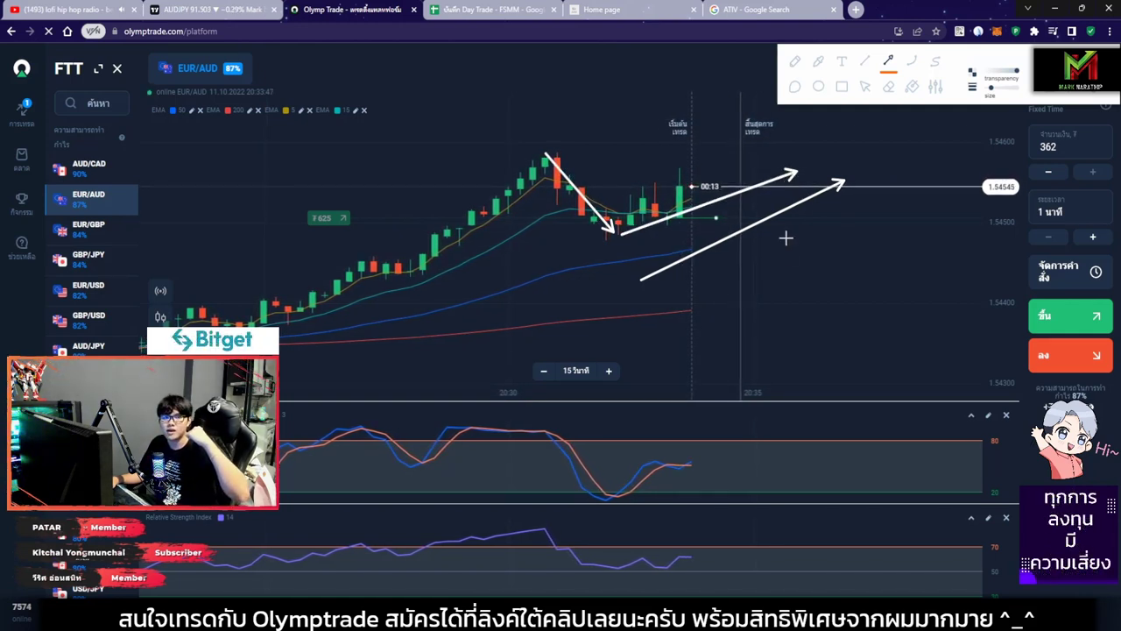
Add another parallel ascending arrow below the EUR/AUD projections and an ascending arrow over the boxed Stochastic upturn
drag(658, 296, 874, 181)
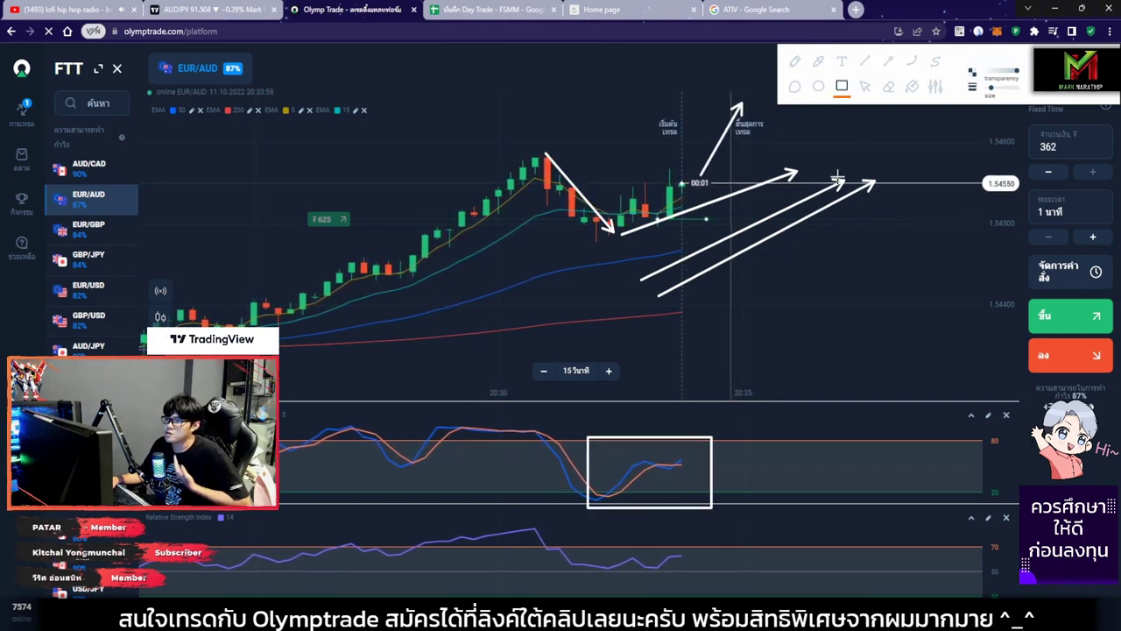
click(887, 64)
drag(620, 500, 711, 453)
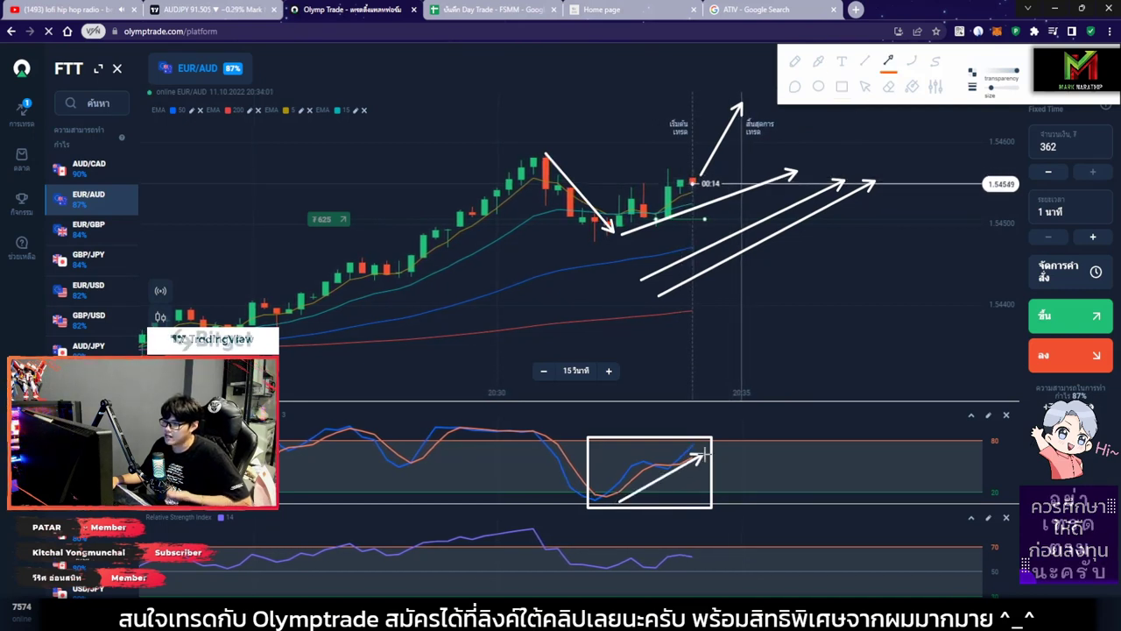
Clear the chart annotations and follow the latest EUR/AUD candles up close until the open trade expires
click(864, 87)
scroll(705, 193, up, 3)
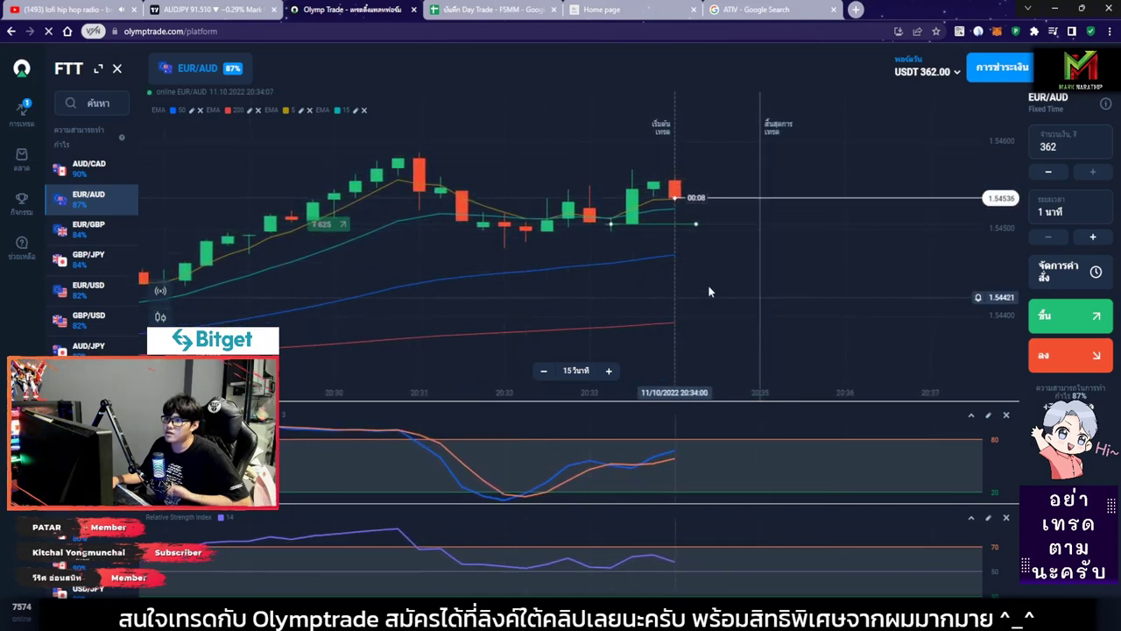
scroll(737, 228, up, 1)
scroll(737, 228, up, 1)
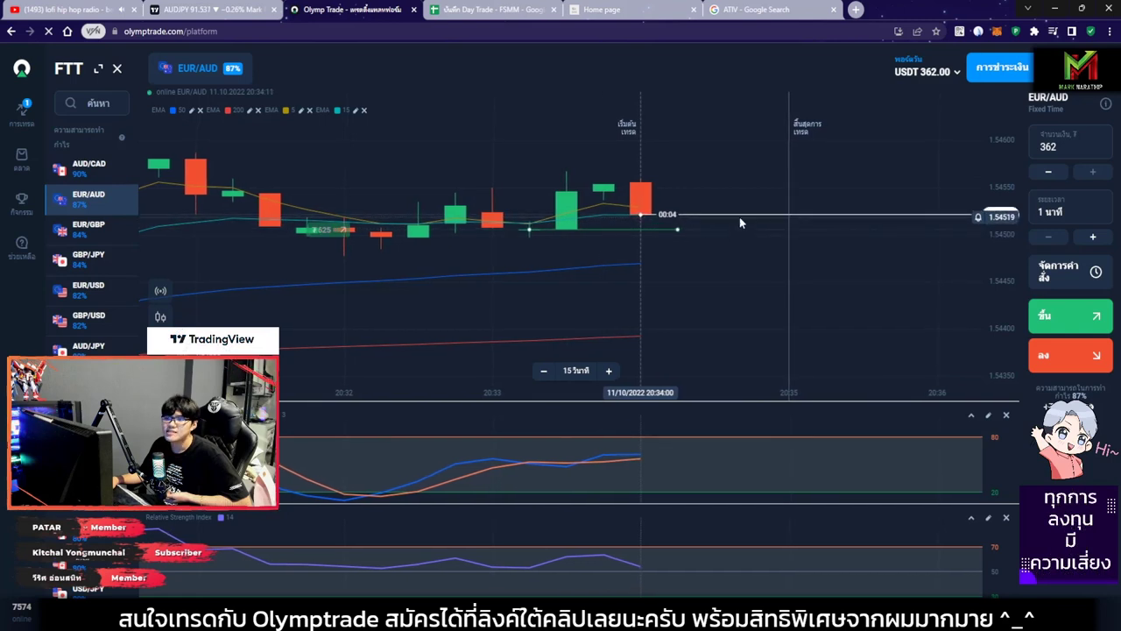
scroll(739, 216, up, 2)
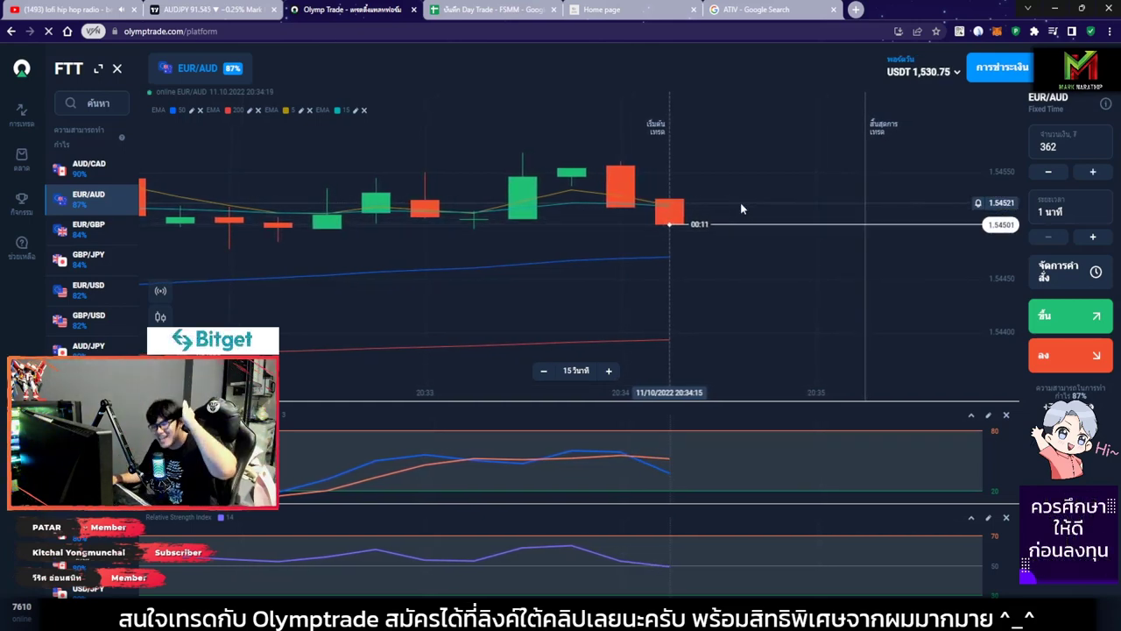
Enter an 87% return for the sixth trade in the Day Trade spreadsheet, checking the pair's payout on the trading platform
click(491, 10)
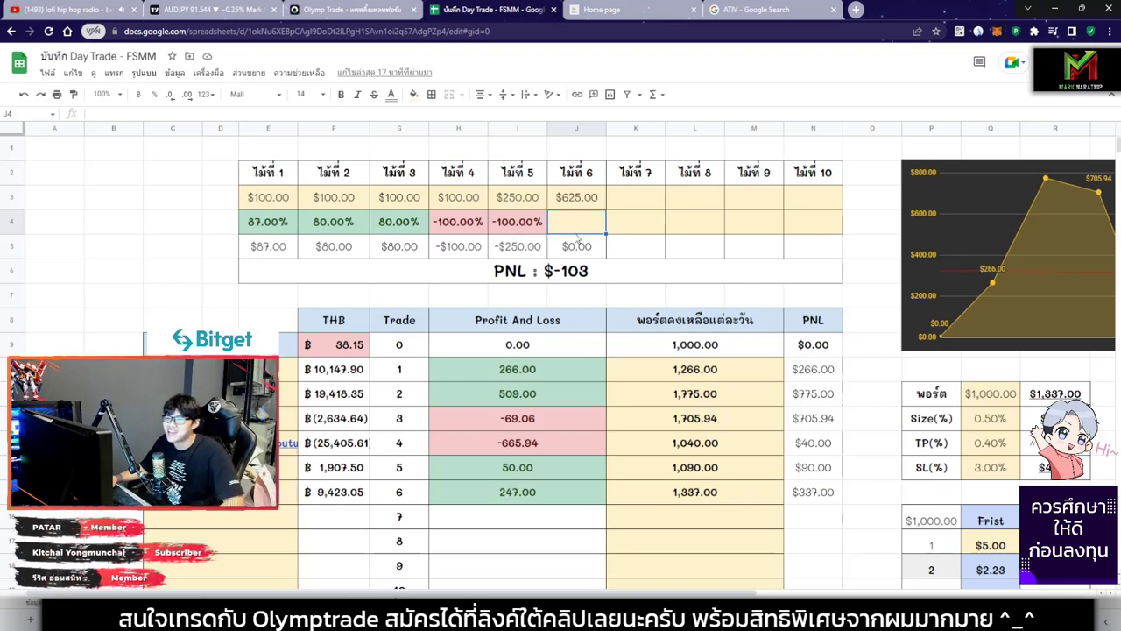
click(342, 9)
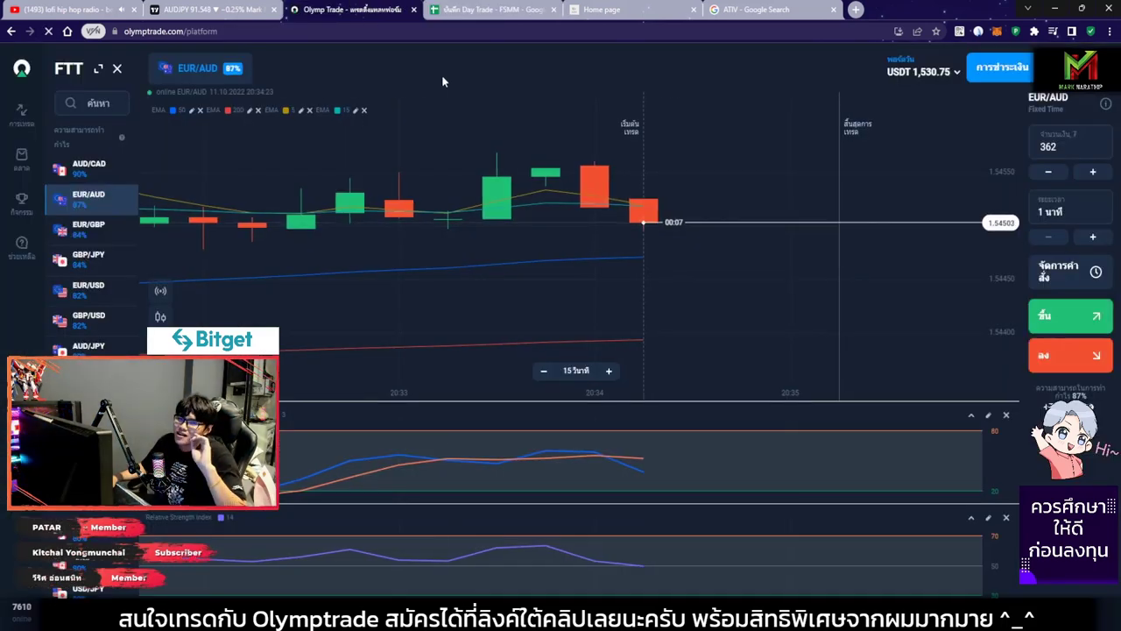
click(491, 9)
text(87)
key(Return)
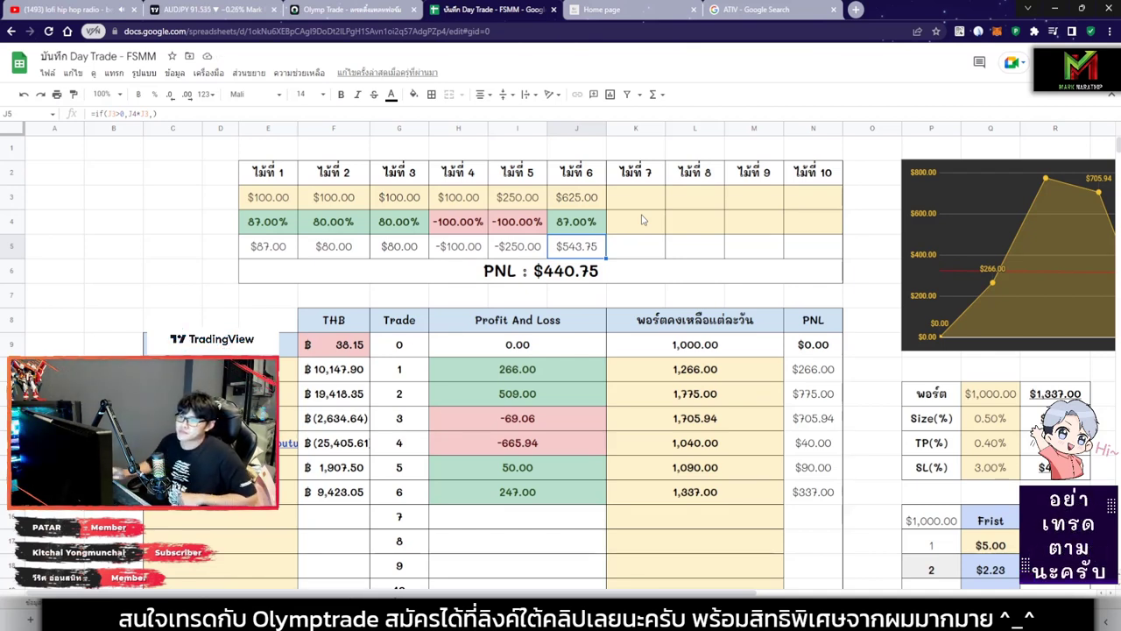
Return to the trading platform, review the wider EUR/AUD trend and set the trade amount to 1
click(346, 10)
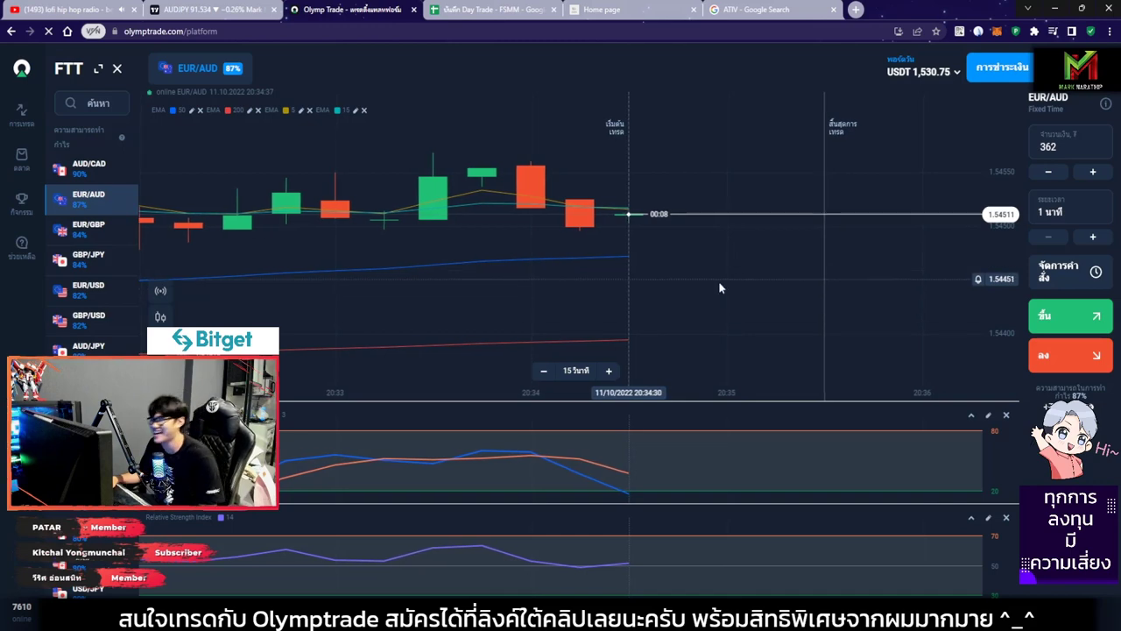
scroll(714, 254, down, 2)
scroll(788, 235, down, 5)
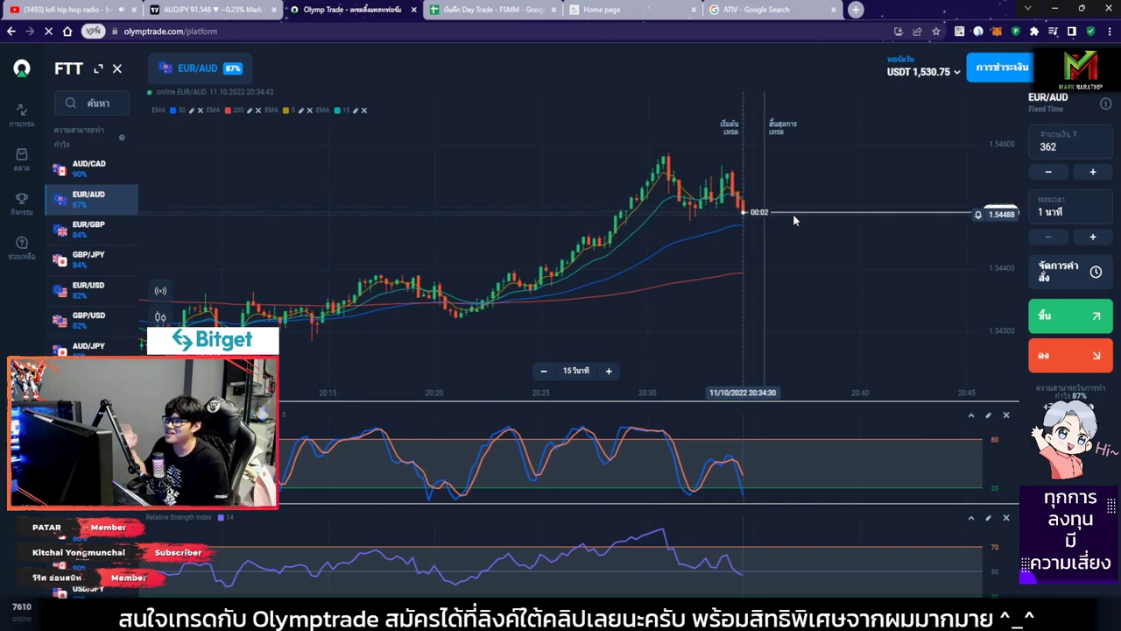
key(ctrl+Tab)
click(350, 10)
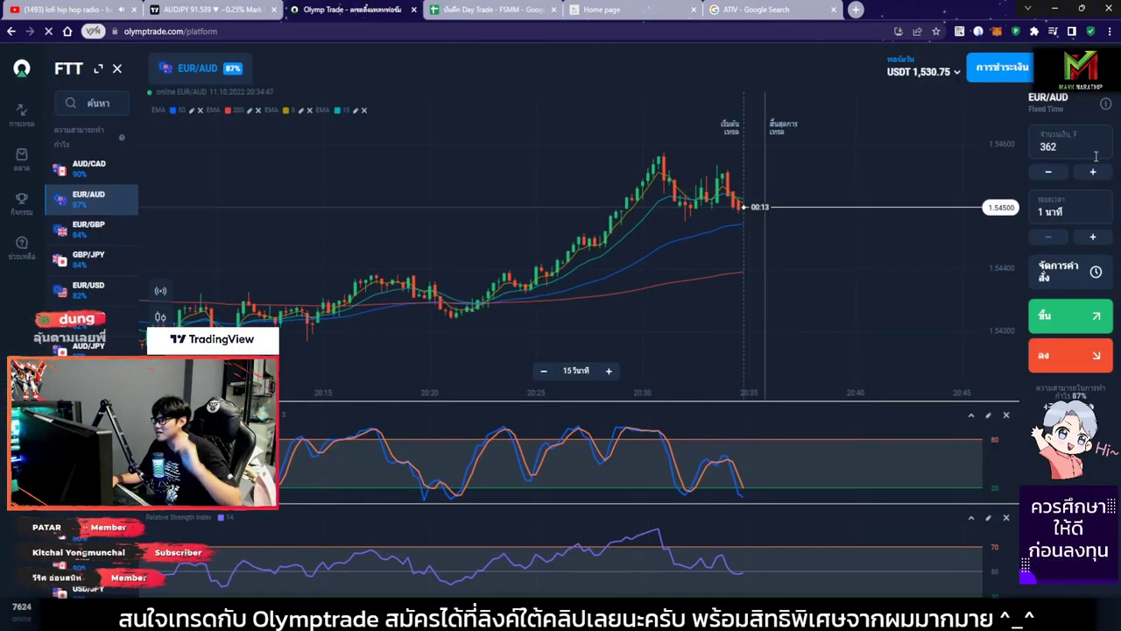
double_click(1070, 146)
text(1)
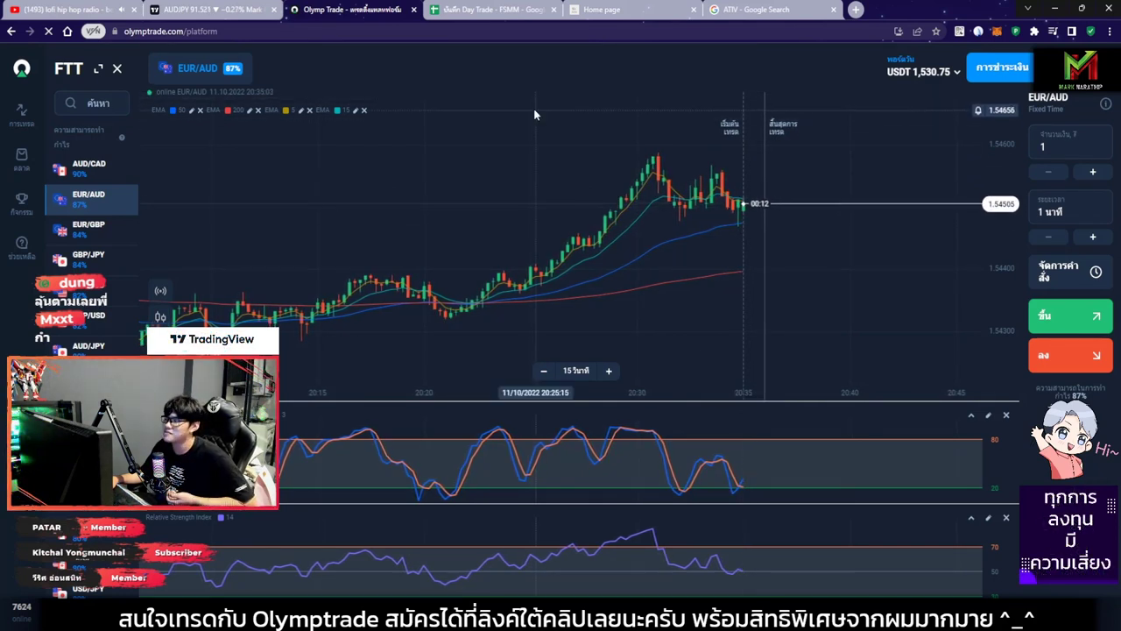
Update the remaining portfolio balance in spreadsheet row 6 to 1530.75, taken from the trading platform's account balance
click(490, 10)
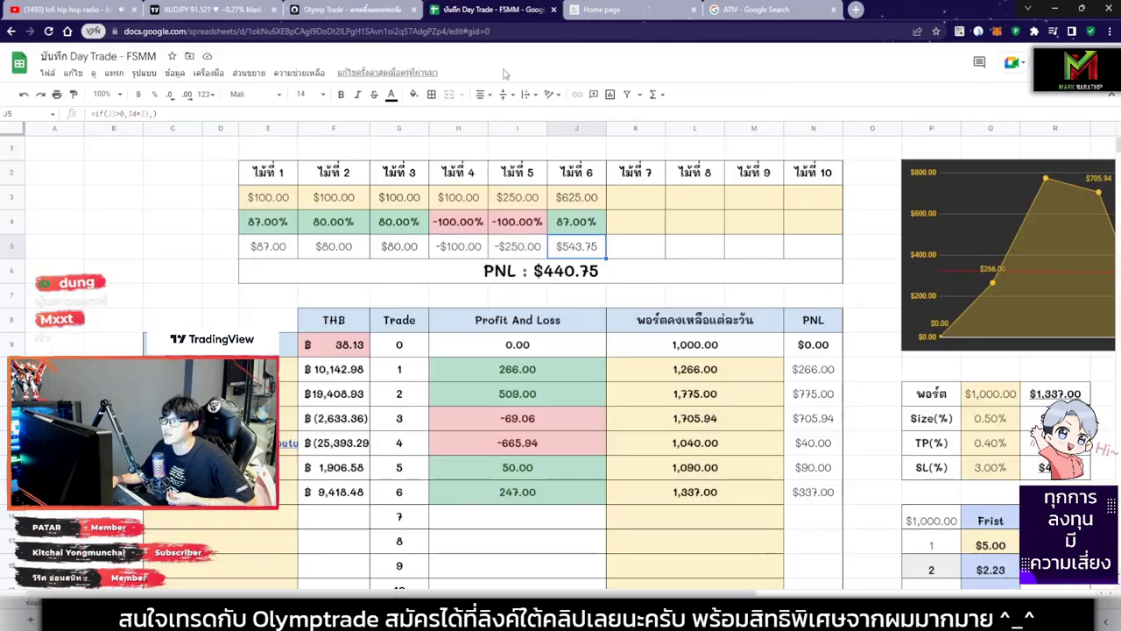
double_click(696, 492)
drag(708, 490, 687, 490)
key(ctrl+shift+Tab)
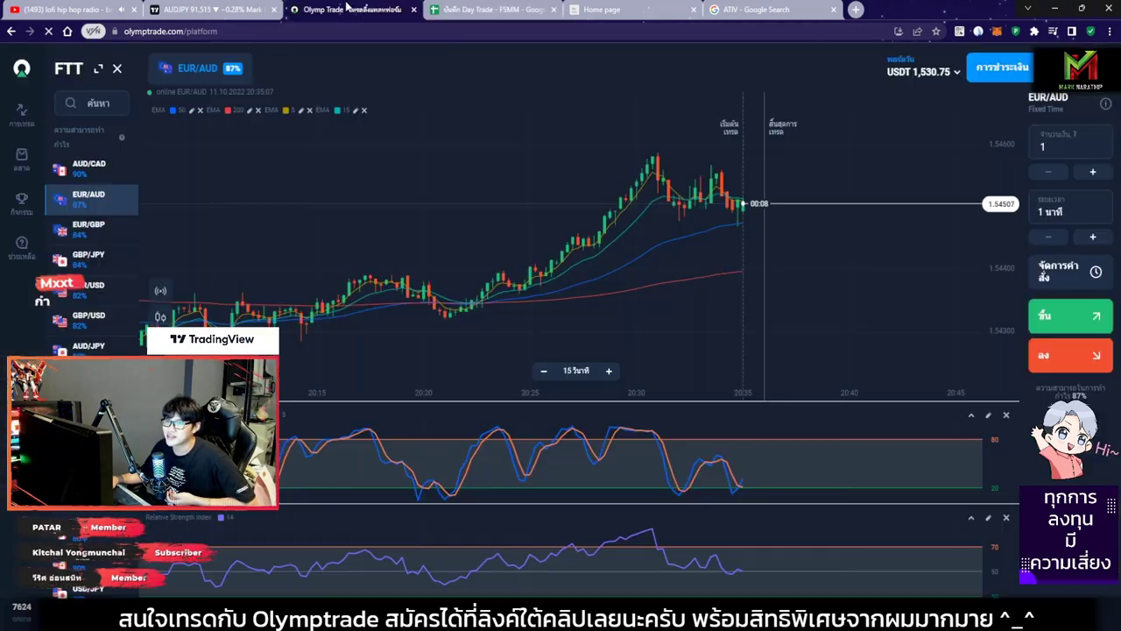
click(483, 10)
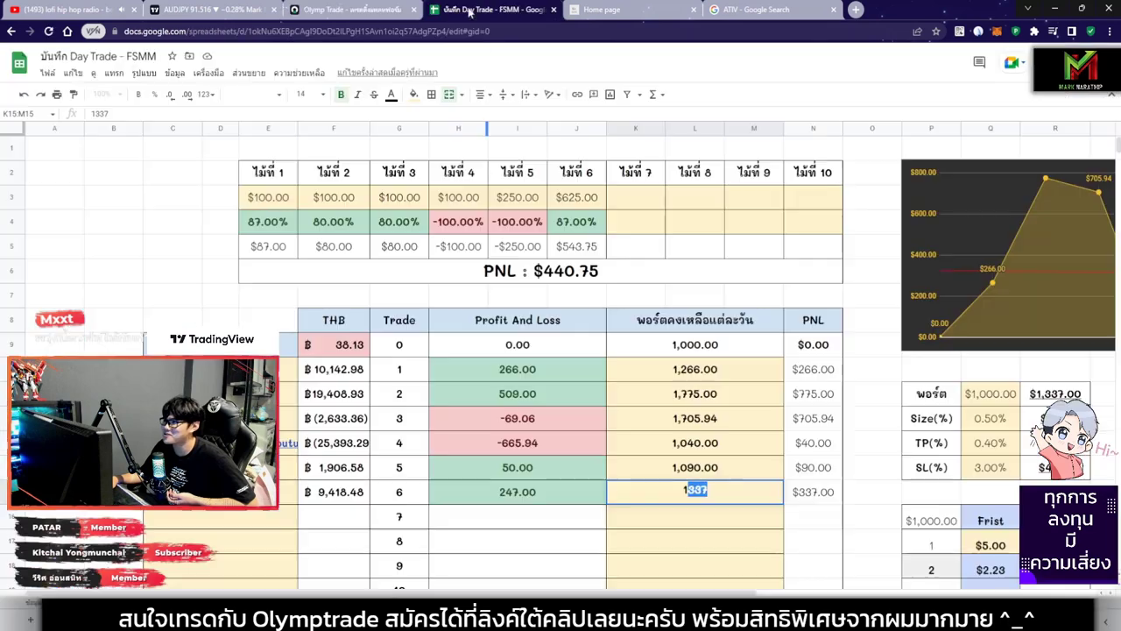
text(530.75)
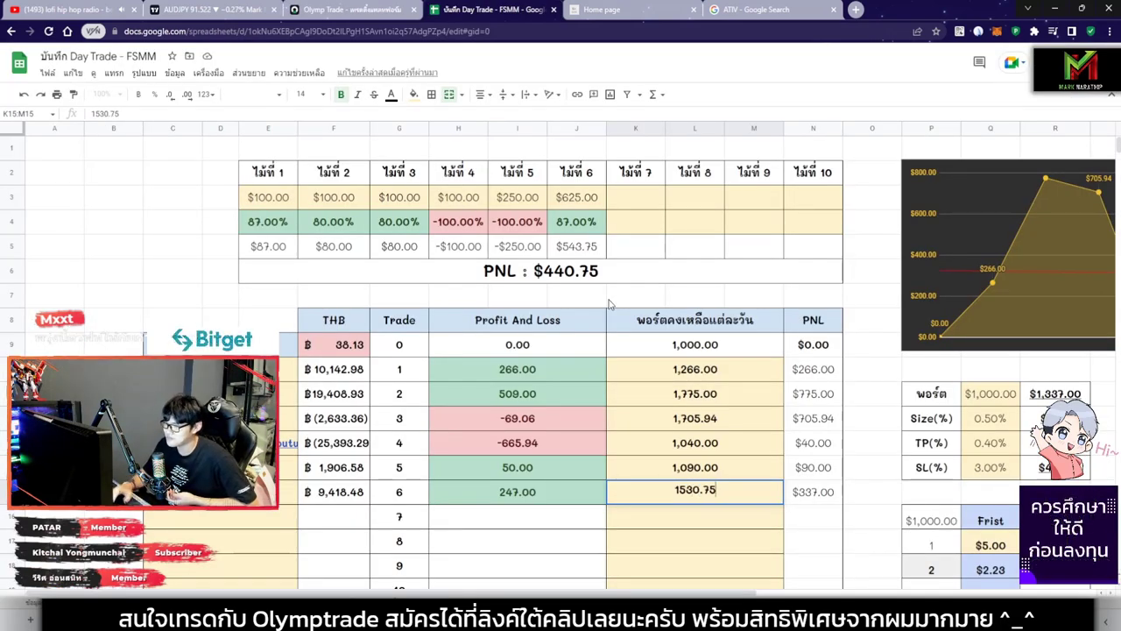
key(Return)
Compare row 6's profit with the PNL total and review the stakes, returns and results of the six trades
scroll(611, 304, down, 3)
click(535, 307)
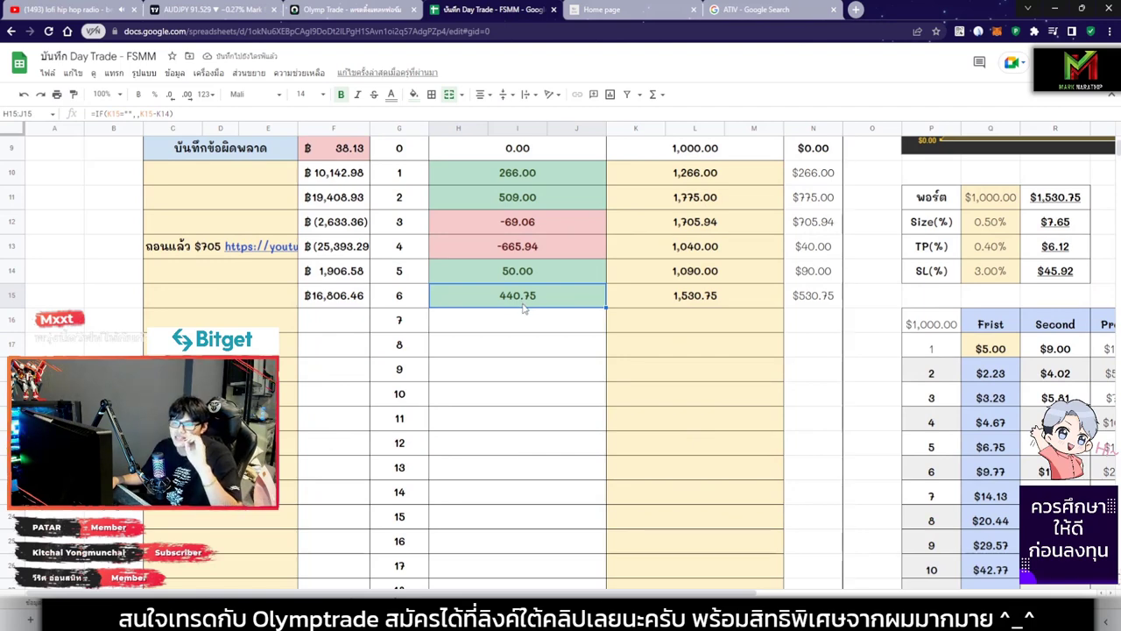
scroll(520, 302, up, 3)
click(587, 222)
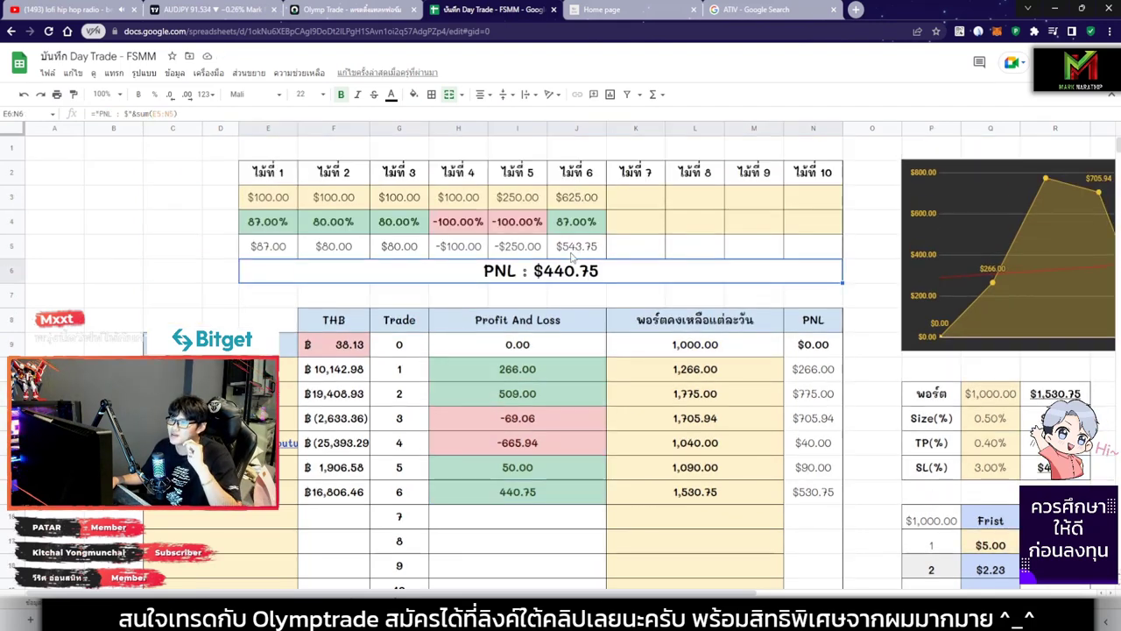
scroll(578, 259, up, 1)
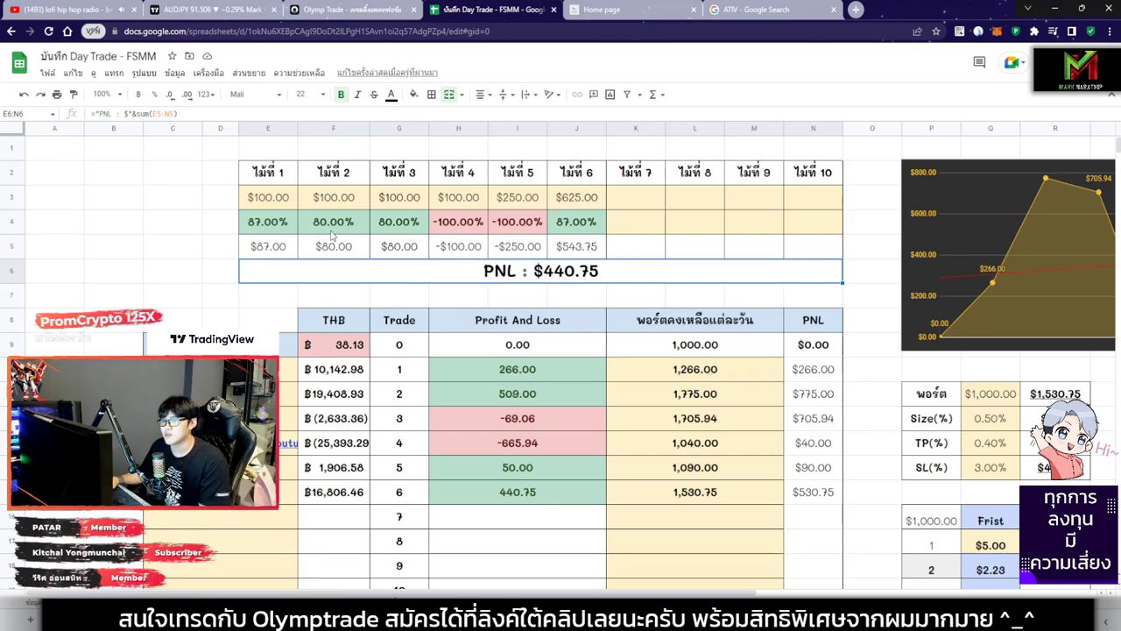
drag(272, 198, 401, 247)
drag(557, 246, 583, 248)
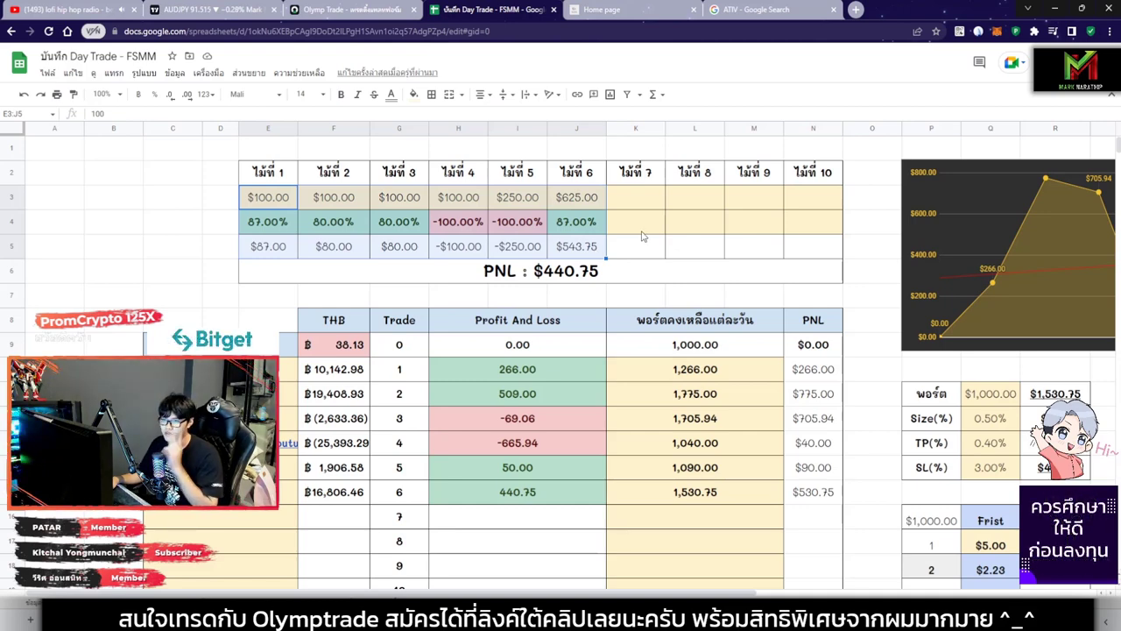
click(565, 279)
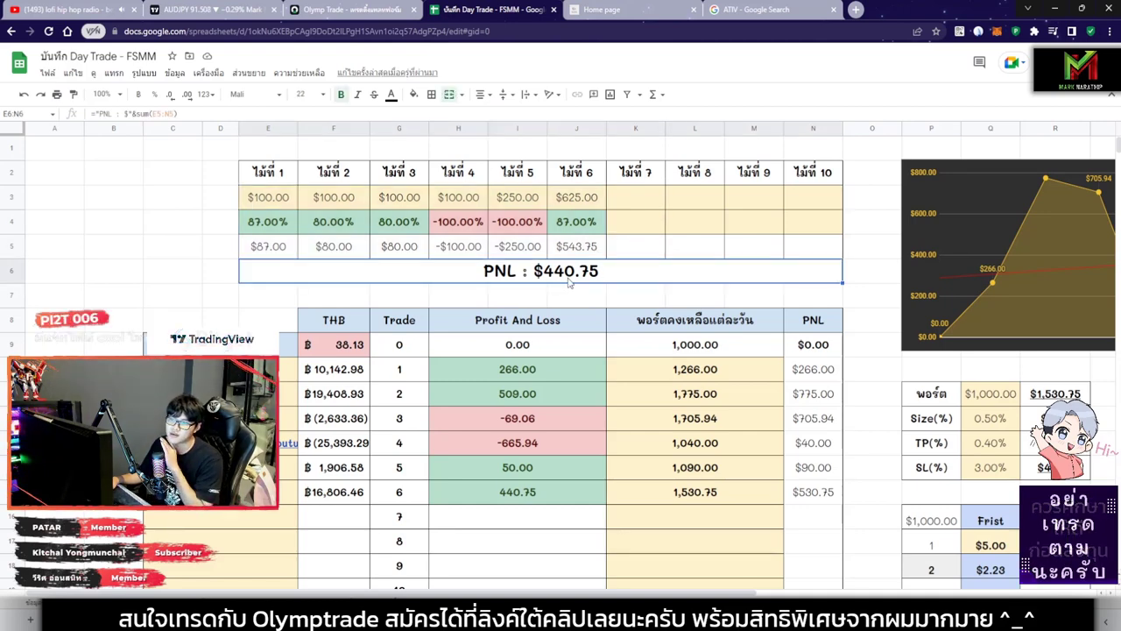
Examine row 6's remaining balance, its profit and the equivalent amount in Thai baht
scroll(569, 280, down, 1)
scroll(689, 267, down, 2)
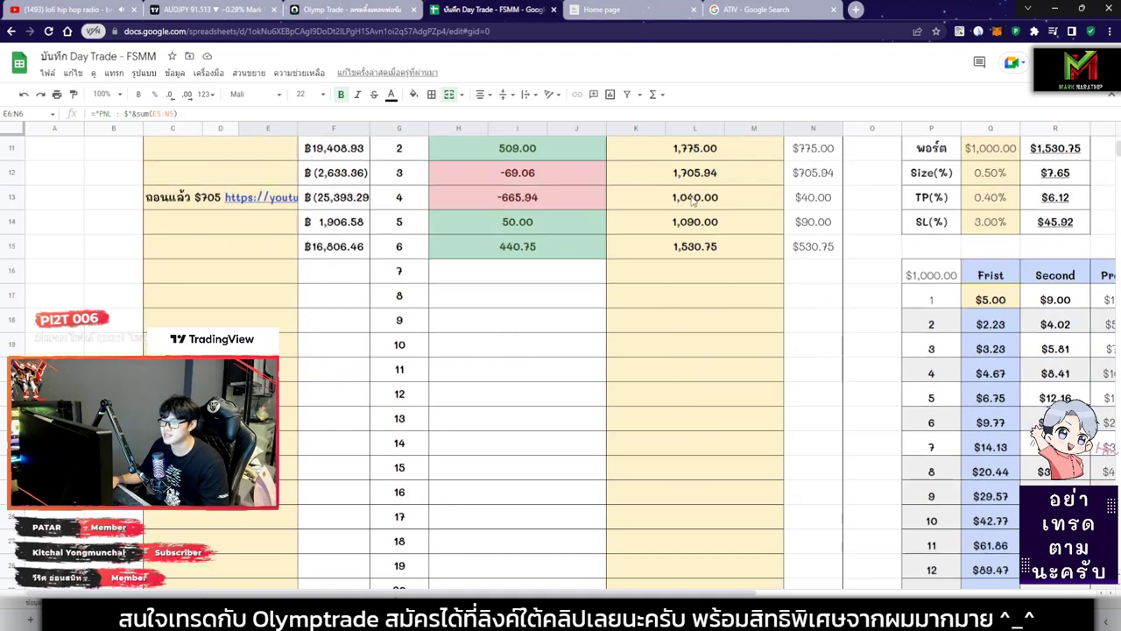
click(695, 254)
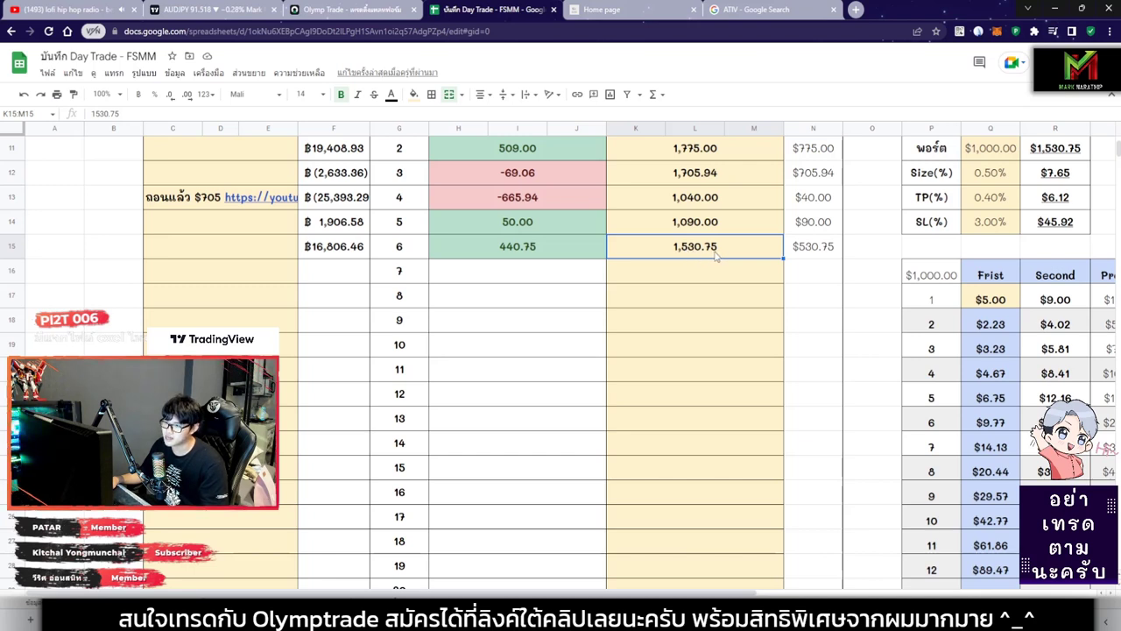
click(505, 255)
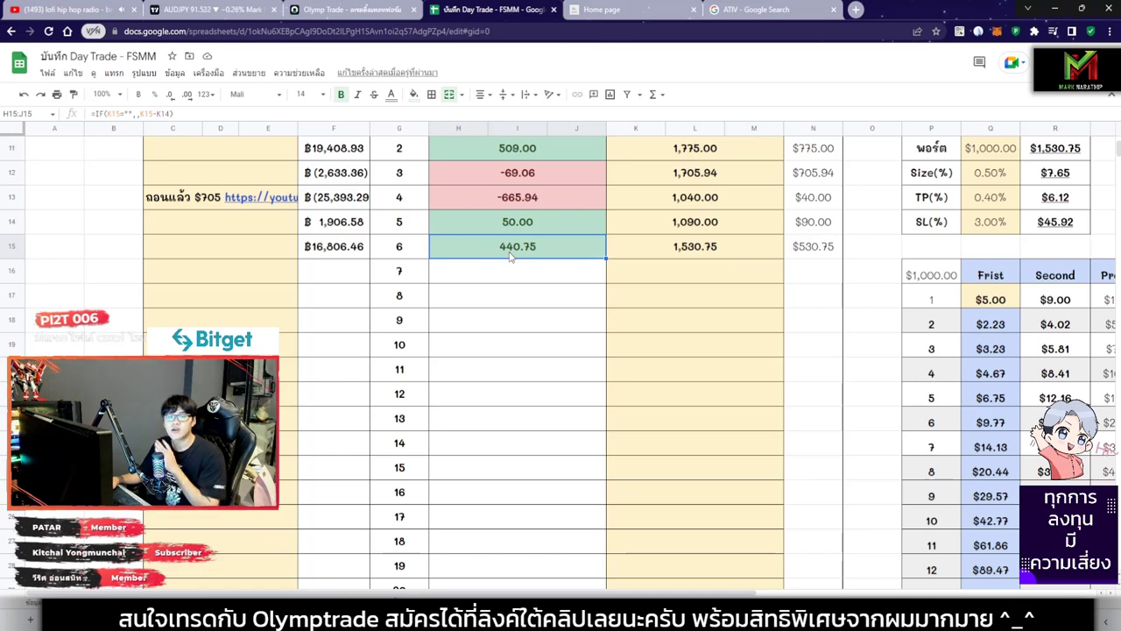
click(348, 250)
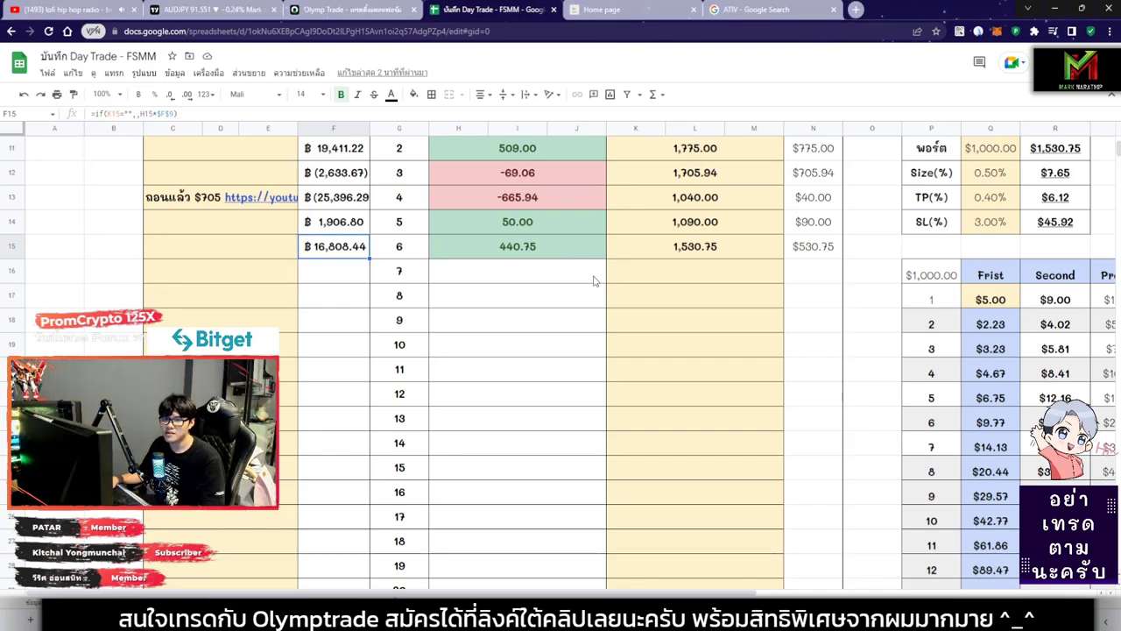
Check the live stream's elapsed time in YouTube Studio and review row 6's profit again in the spreadsheet
key(alt+Tab)
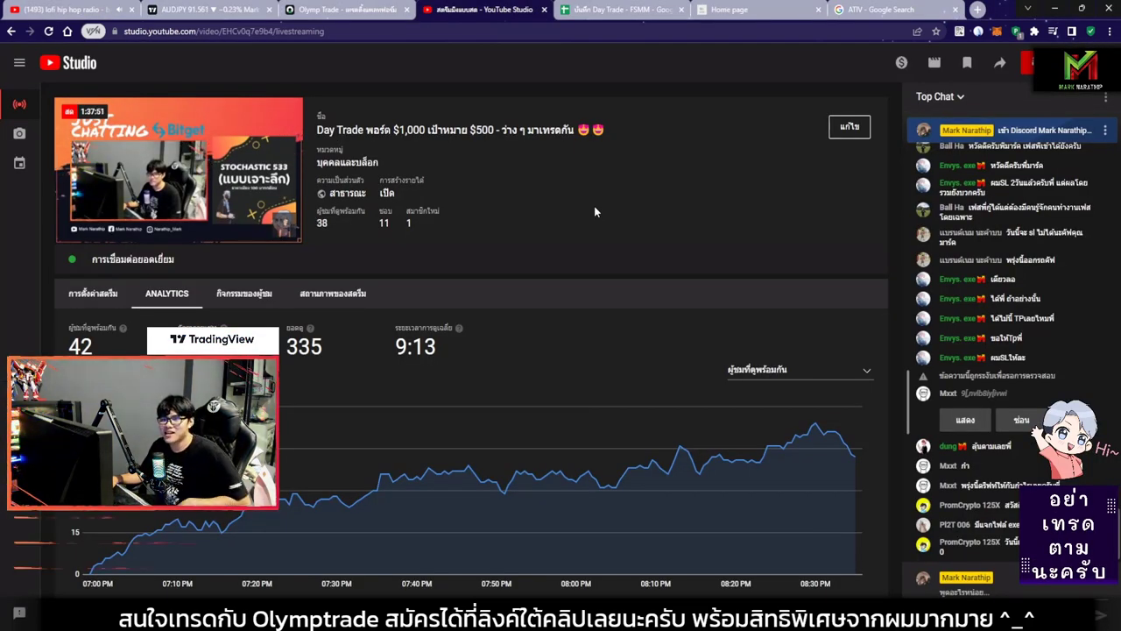
mouse_move(87, 127)
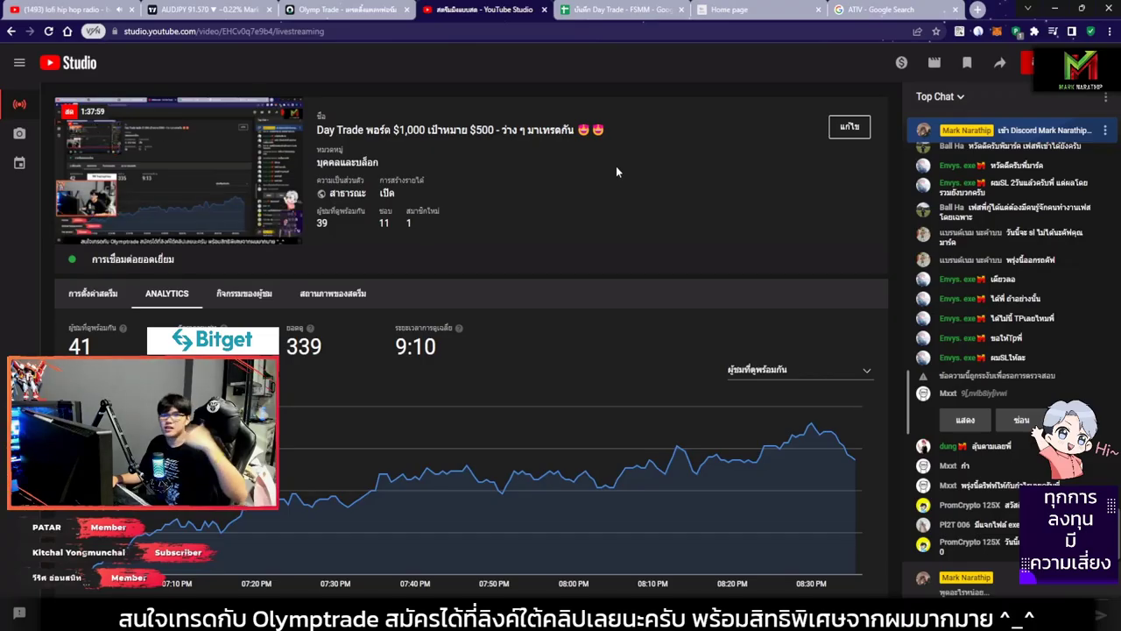
click(614, 11)
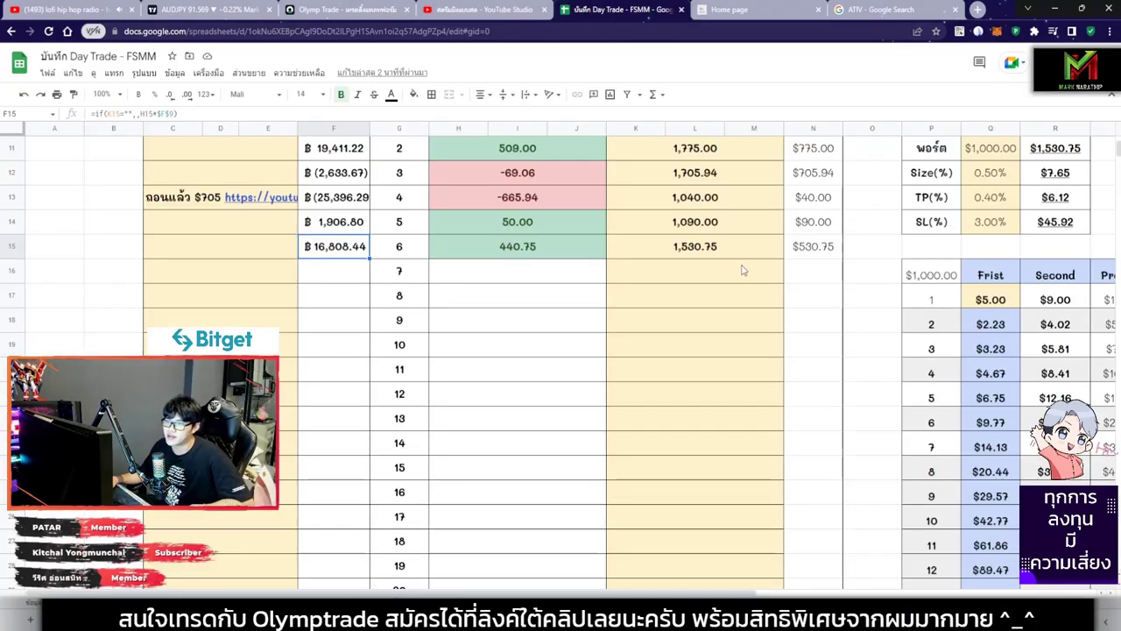
click(538, 256)
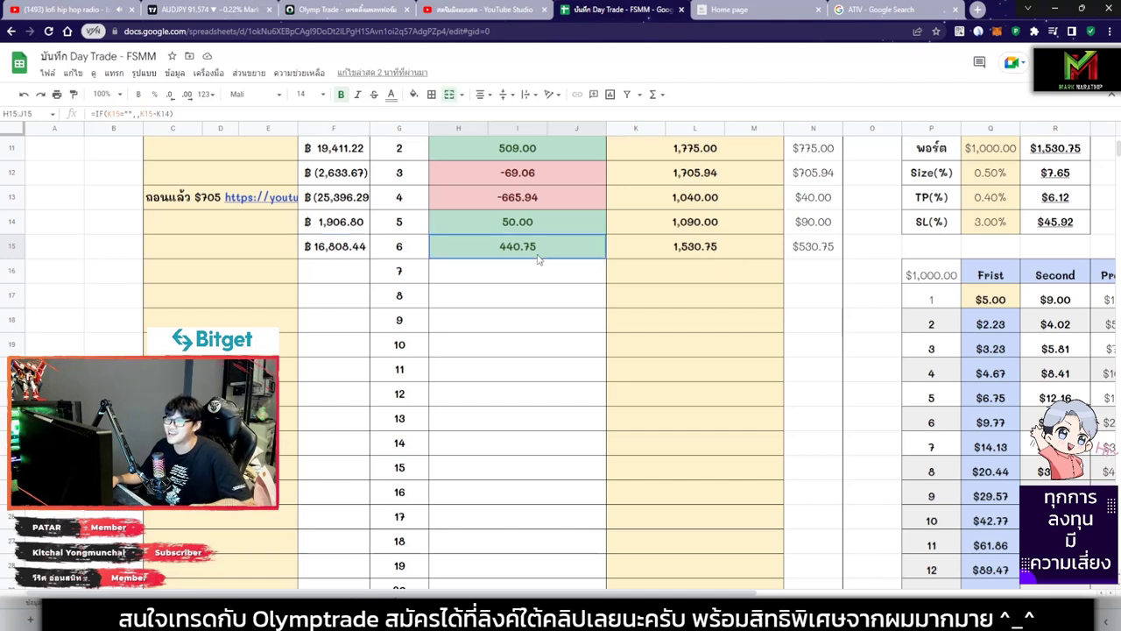
click(514, 283)
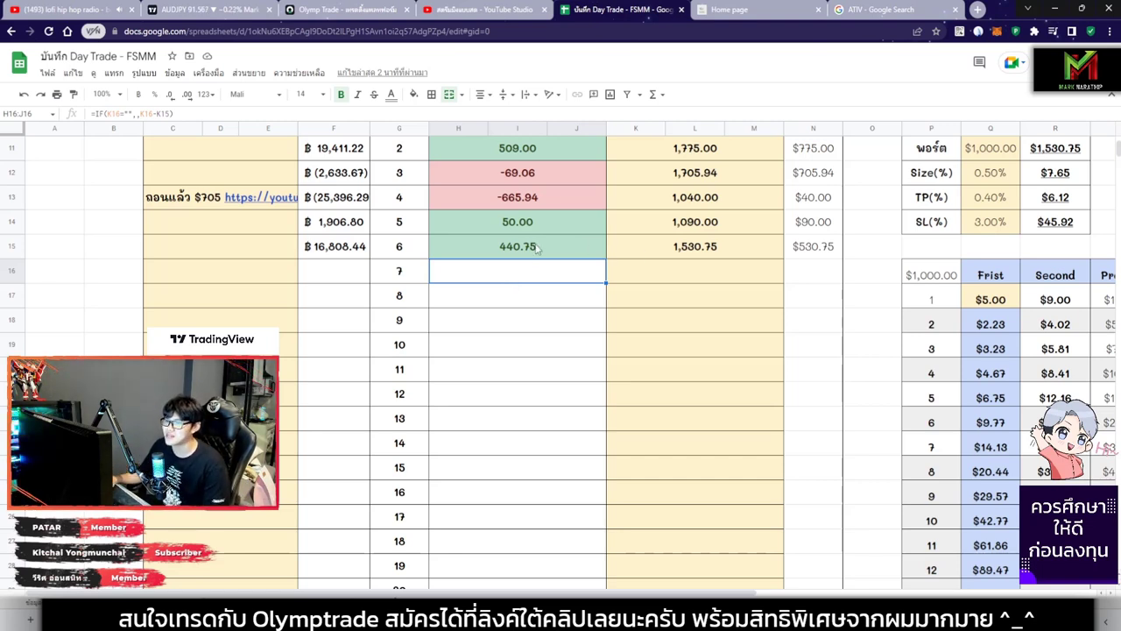
click(538, 248)
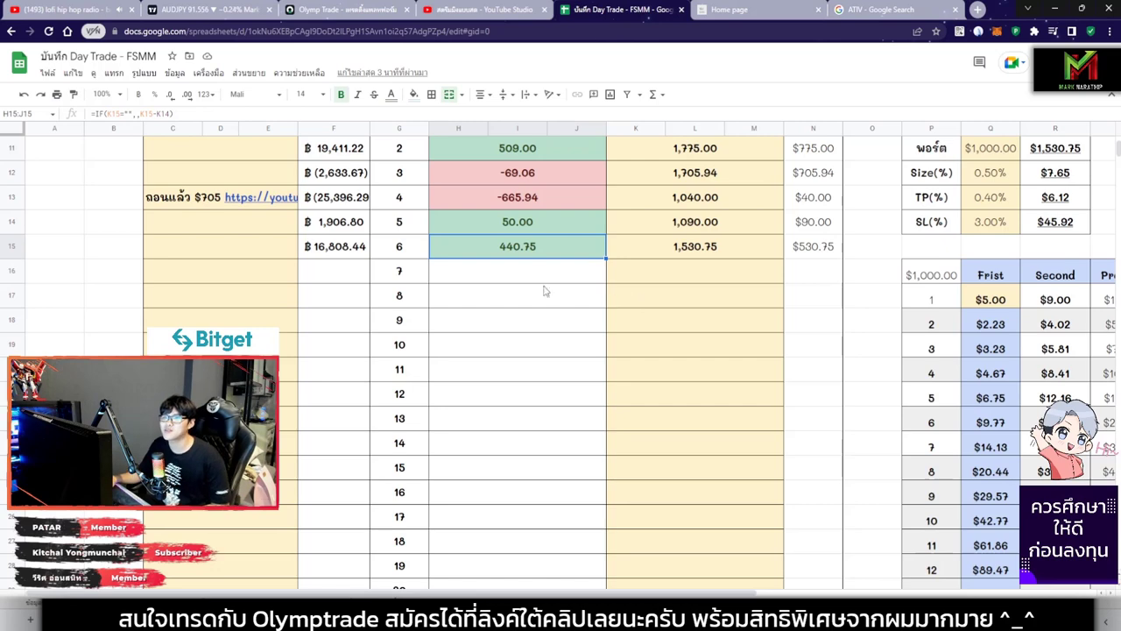
click(486, 10)
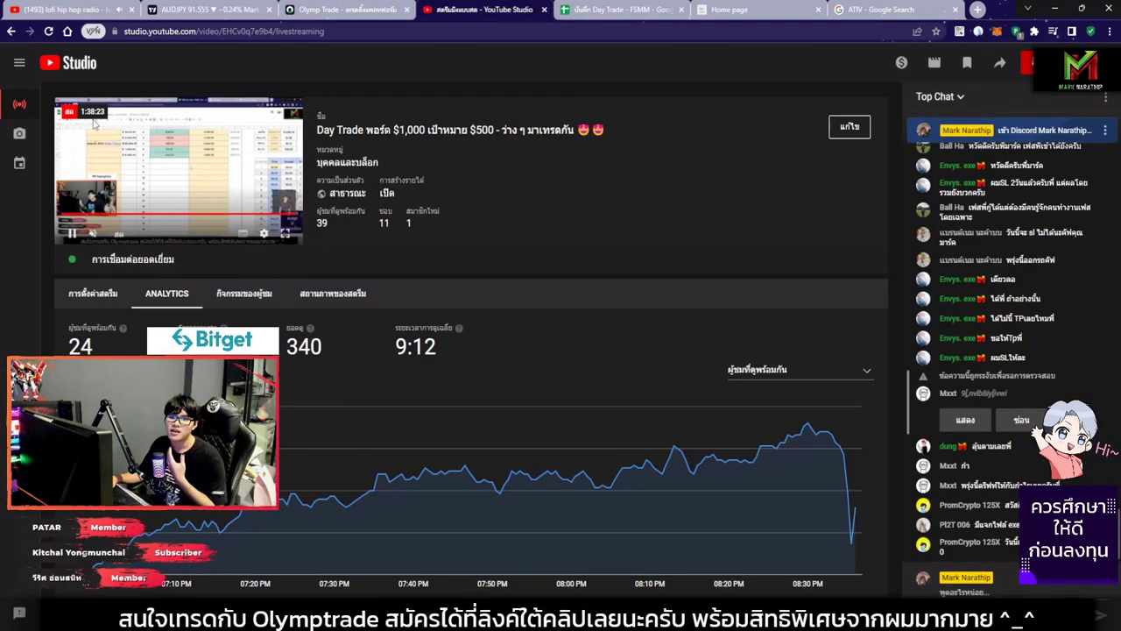
click(618, 10)
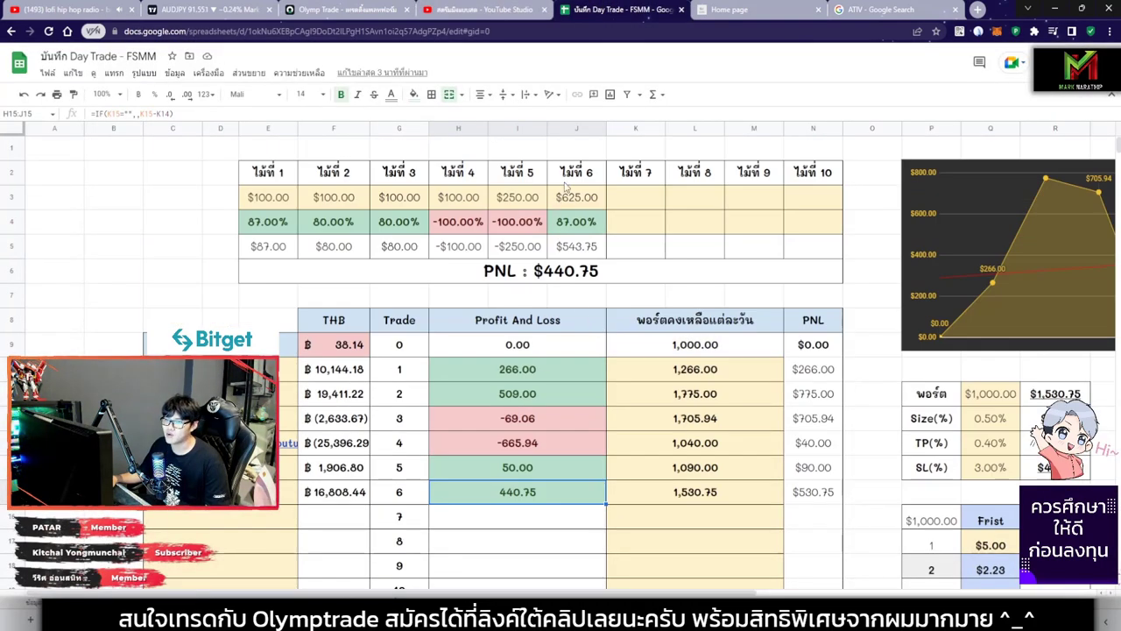
Recap the total PNL of the six trades, row 6's baht profit and the empty balance rows beneath it
click(560, 275)
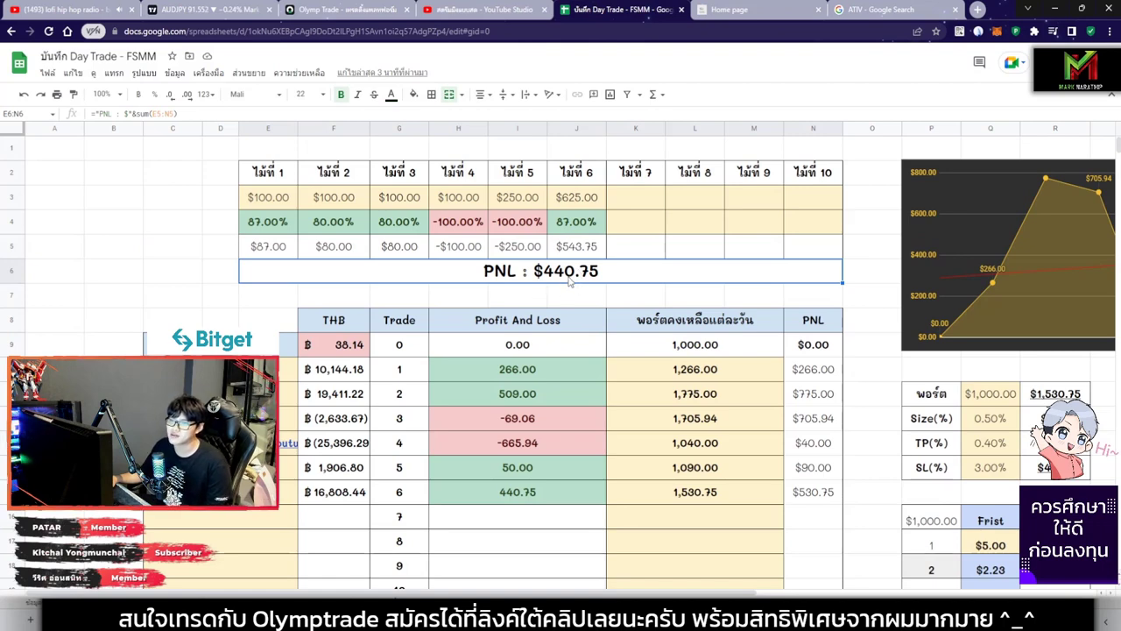
scroll(613, 272, down, 5)
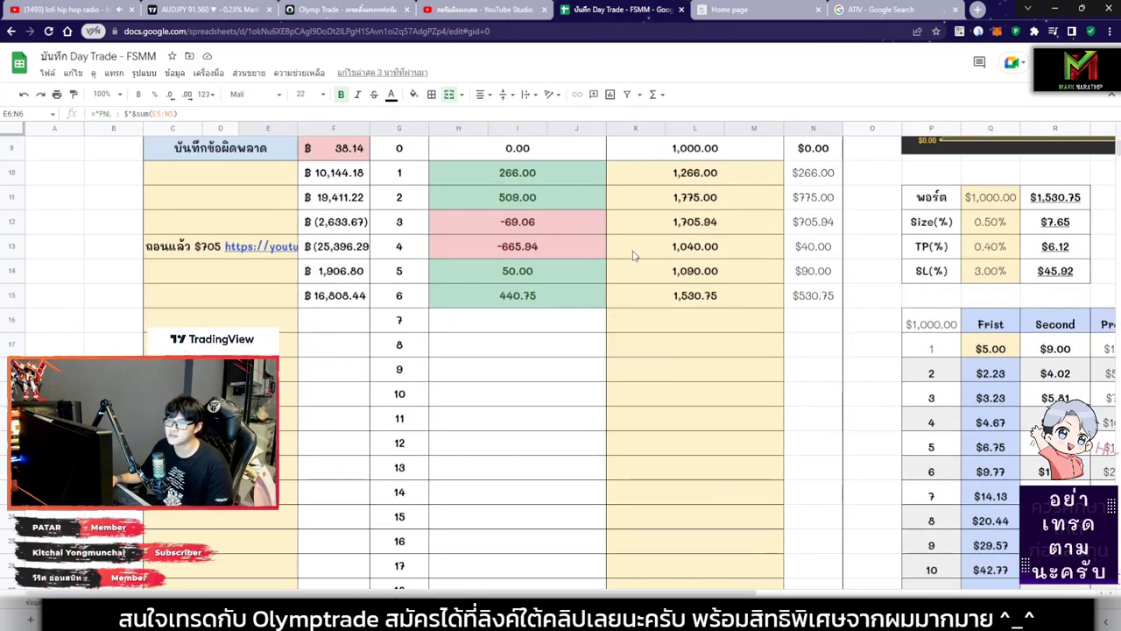
click(354, 250)
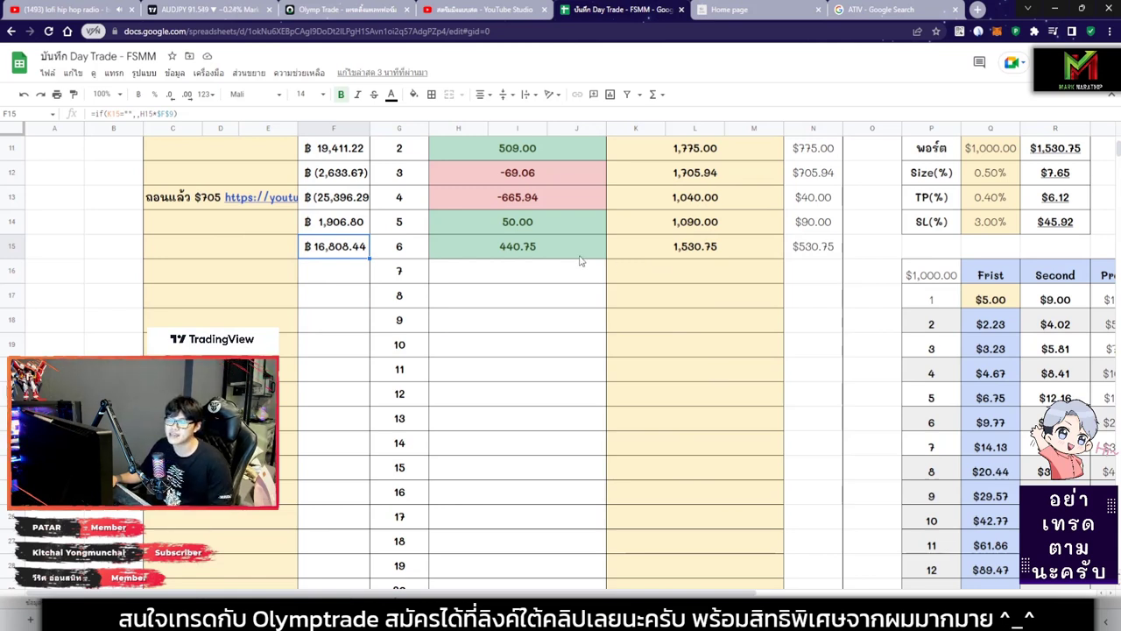
scroll(580, 260, down, 1)
scroll(666, 289, up, 1)
click(685, 284)
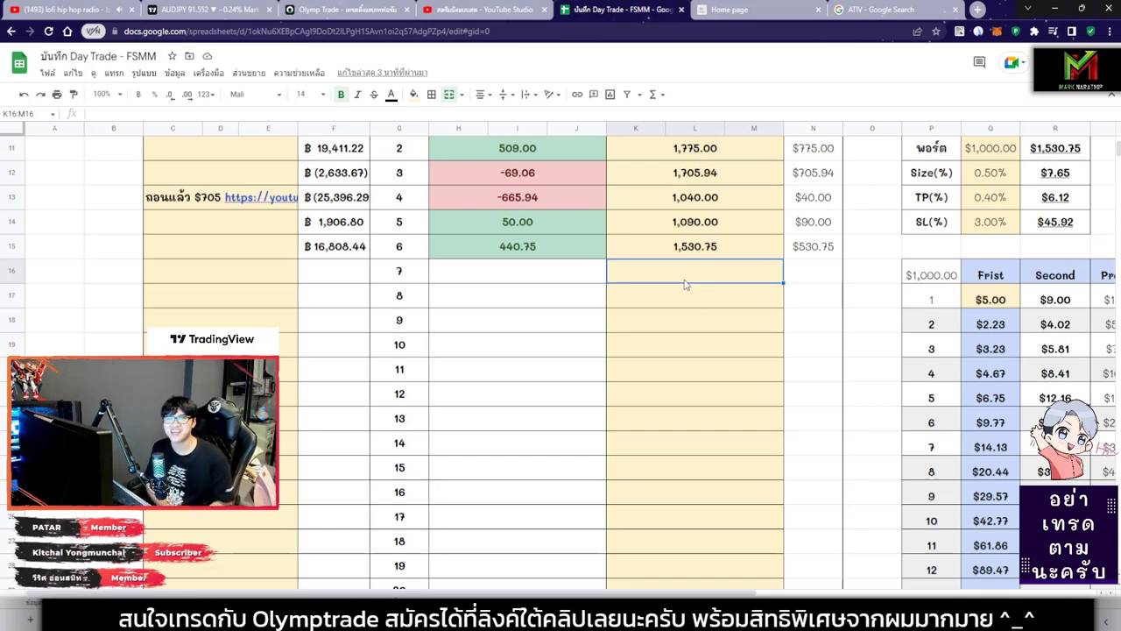
scroll(692, 368, up, 2)
click(699, 428)
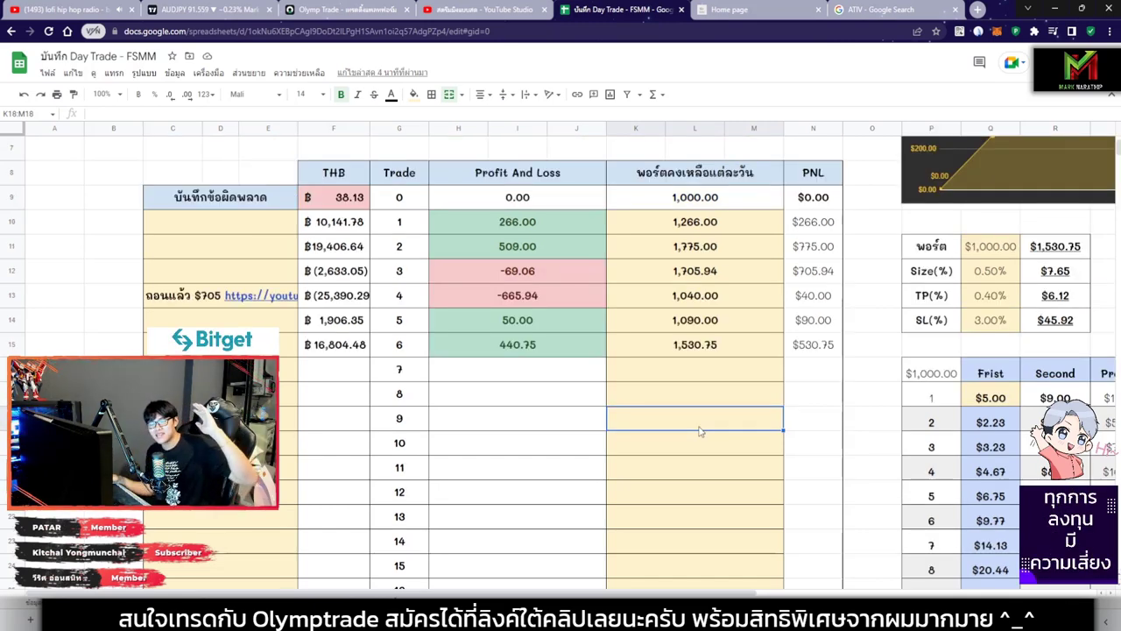
scroll(692, 368, up, 3)
click(575, 279)
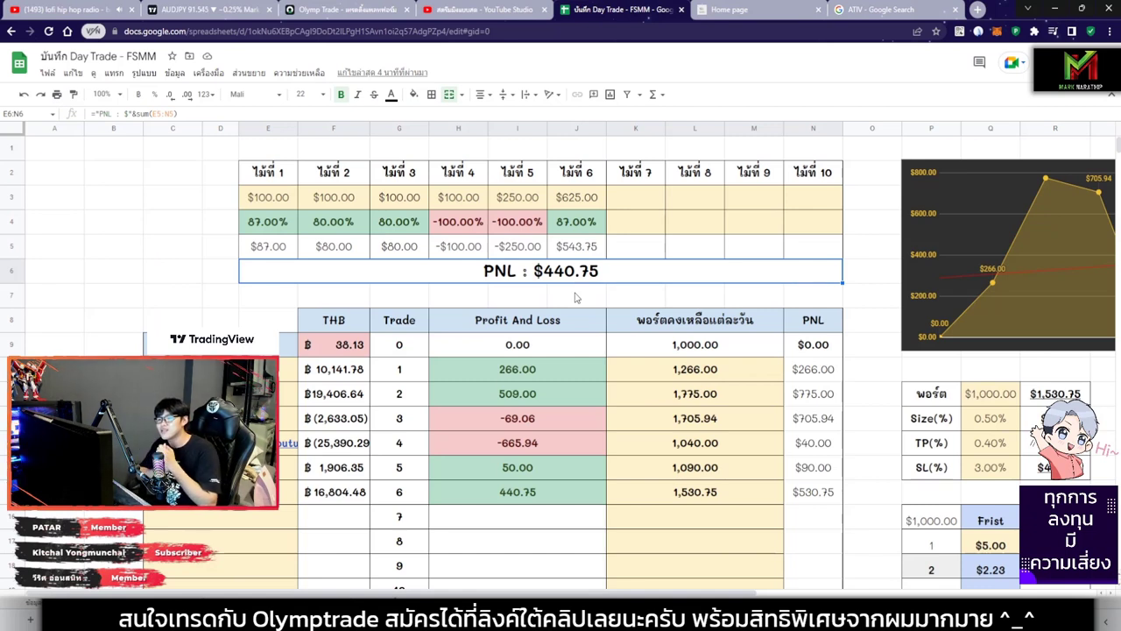